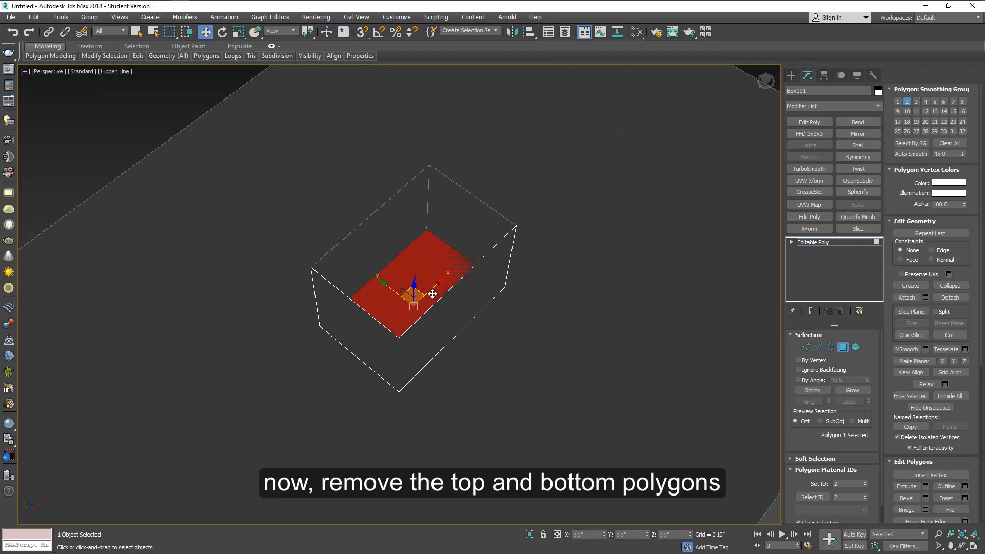
# Delete the selected bottom polygon of the box and leave polygon editing.
pyautogui.press('Delete')
pyautogui.press('4')
pyautogui.keyDown('alt'); pyautogui.moveTo(564, 323); pyautogui.dragTo(555, 298, button='middle'); pyautogui.keyUp('alt')
# Chamfer the box's four vertical corner edges by 0.375 inch (24/64").
pyautogui.press('2')
pyautogui.keyDown('alt'); pyautogui.moveTo(574, 369); pyautogui.dragTo(584, 331, button='middle'); pyautogui.keyUp('alt')
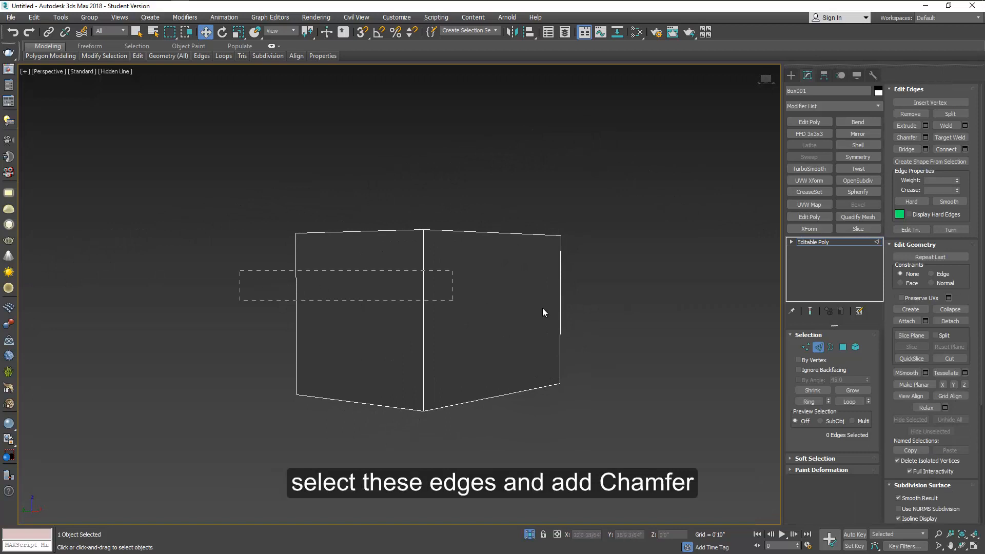
pyautogui.moveTo(542, 308); pyautogui.dragTo(638, 314)
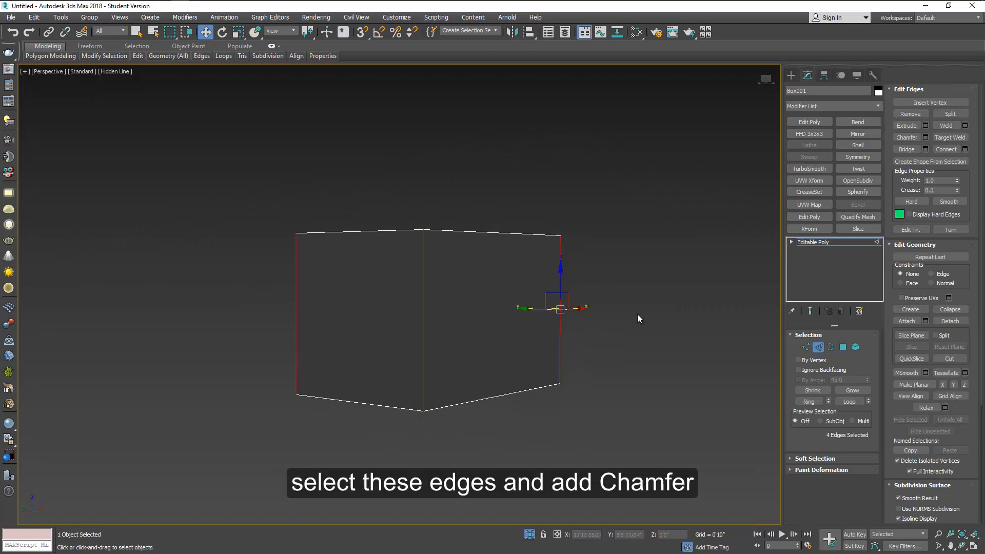
pyautogui.click(926, 137)
pyautogui.keyDown('alt'); pyautogui.moveTo(593, 259); pyautogui.dragTo(493, 352, button='middle'); pyautogui.keyUp('alt')
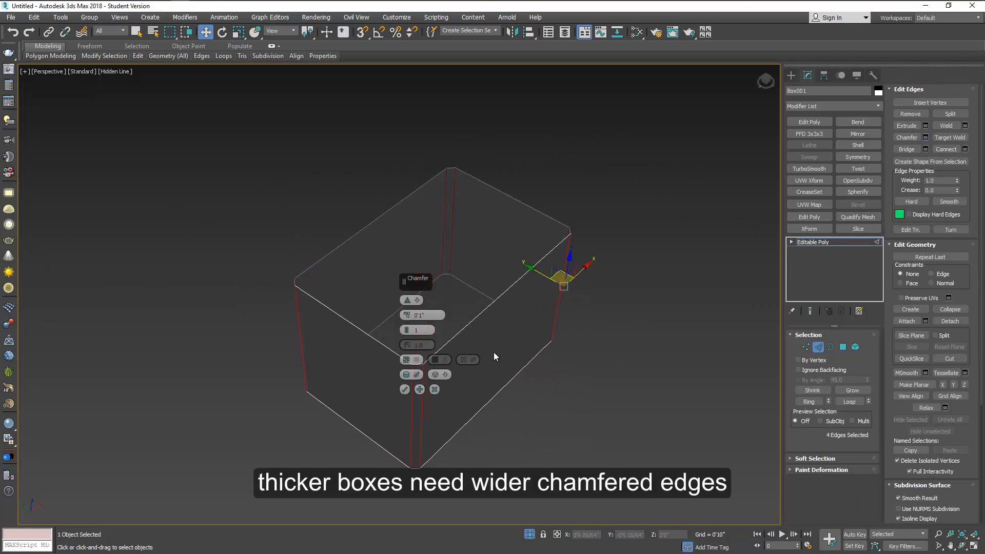
pyautogui.scroll(5, 493, 351)
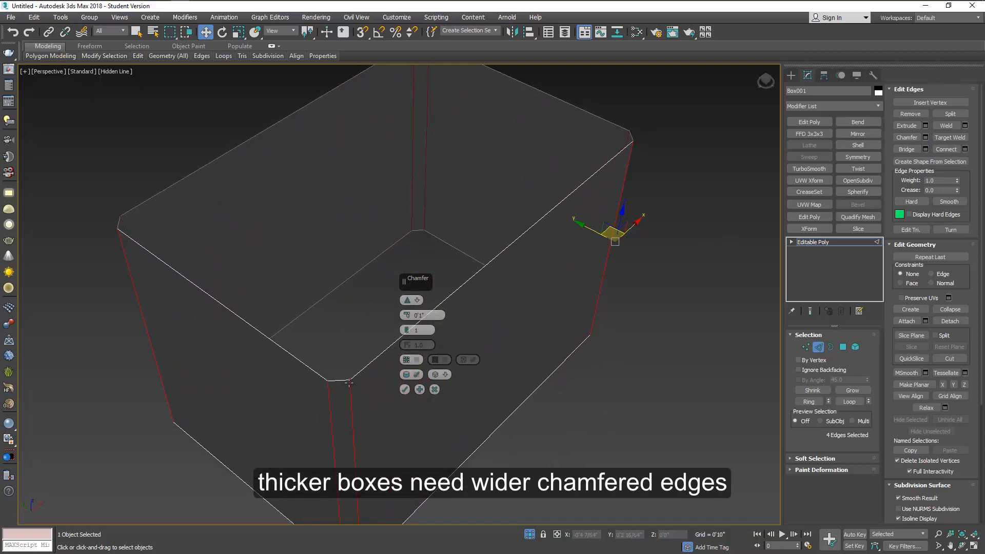
pyautogui.click(425, 315)
pyautogui.write('0.375')
pyautogui.press('Return')
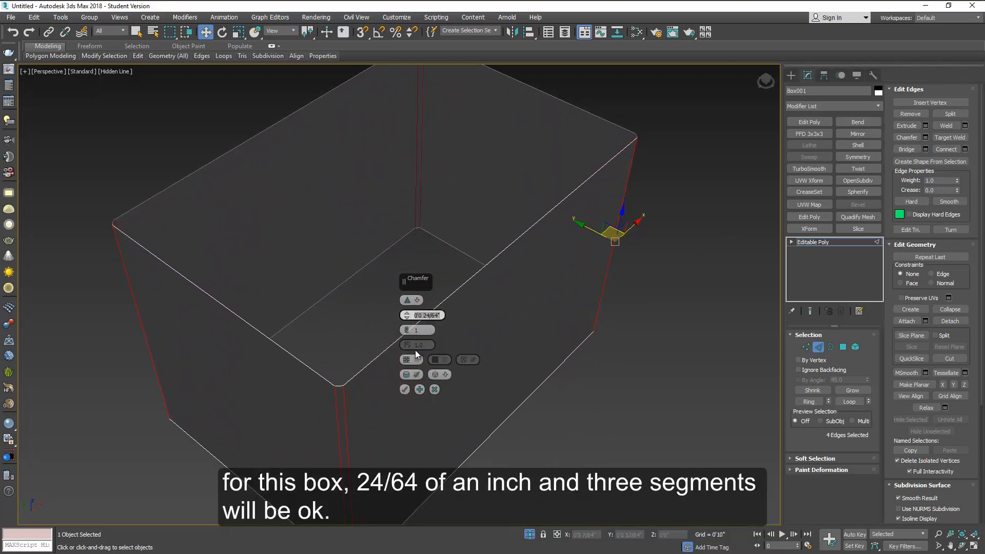
# Set the corner chamfer to 3 segments and apply it.
pyautogui.click(407, 328)
pyautogui.click(407, 328)
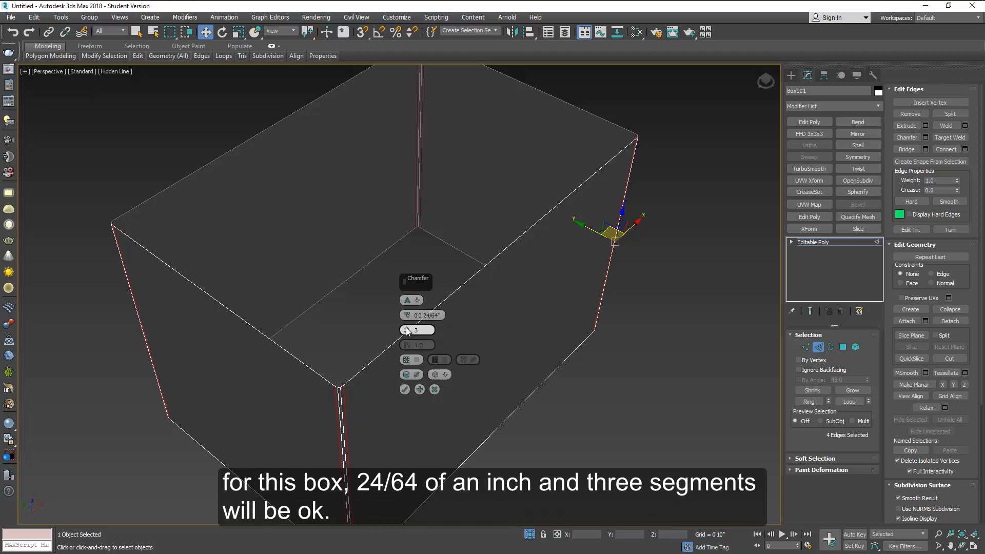
pyautogui.moveTo(343, 412); pyautogui.dragTo(356, 385, button='middle')
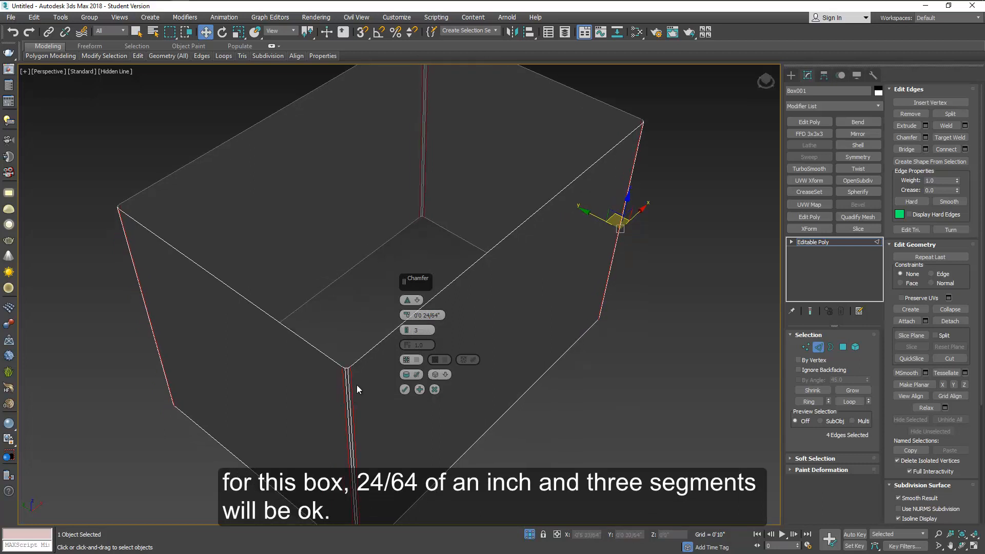
pyautogui.click(405, 390)
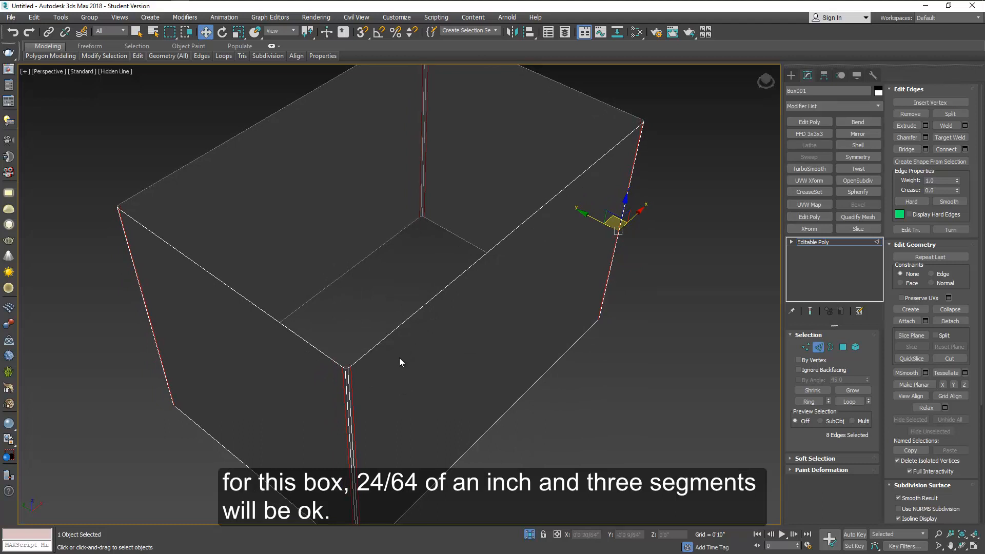
# Extrude the four long edges of the box's top rim slightly upward, leaving the chamfered corners out, to form narrow crease strips.
pyautogui.keyDown('alt'); pyautogui.moveTo(399, 358); pyautogui.dragTo(415, 328, button='middle'); pyautogui.keyUp('alt')
pyautogui.click(414, 314)
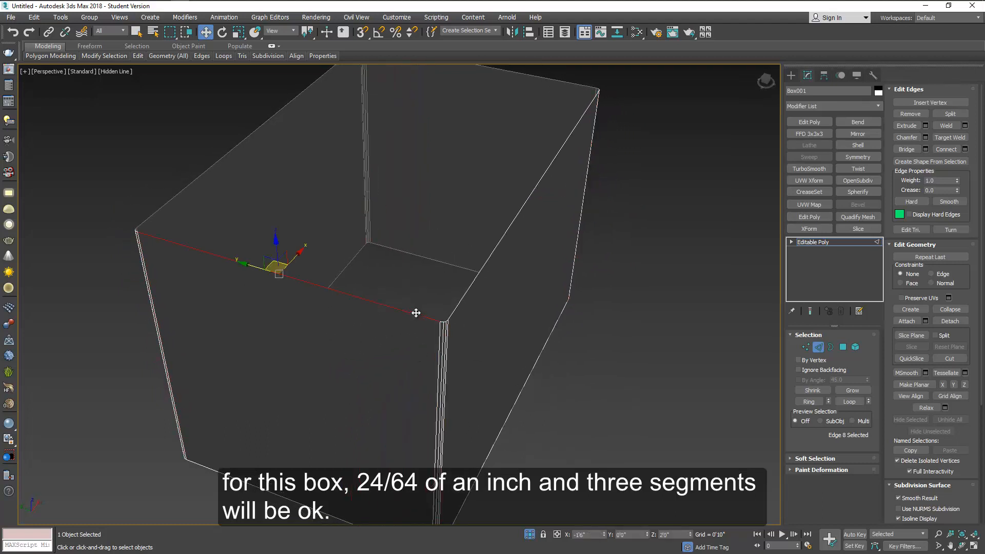
pyautogui.keyDown('ctrl'); pyautogui.click(498, 242); pyautogui.keyUp('ctrl')
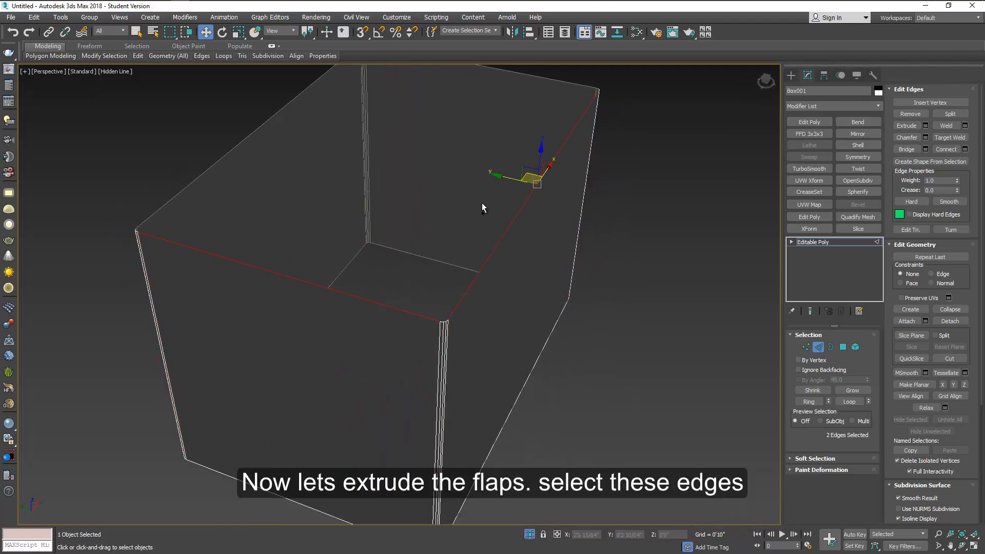
pyautogui.keyDown('alt'); pyautogui.moveTo(482, 204); pyautogui.dragTo(494, 188, button='middle'); pyautogui.keyUp('alt')
pyautogui.keyDown('ctrl'); pyautogui.click(501, 160); pyautogui.keyUp('ctrl')
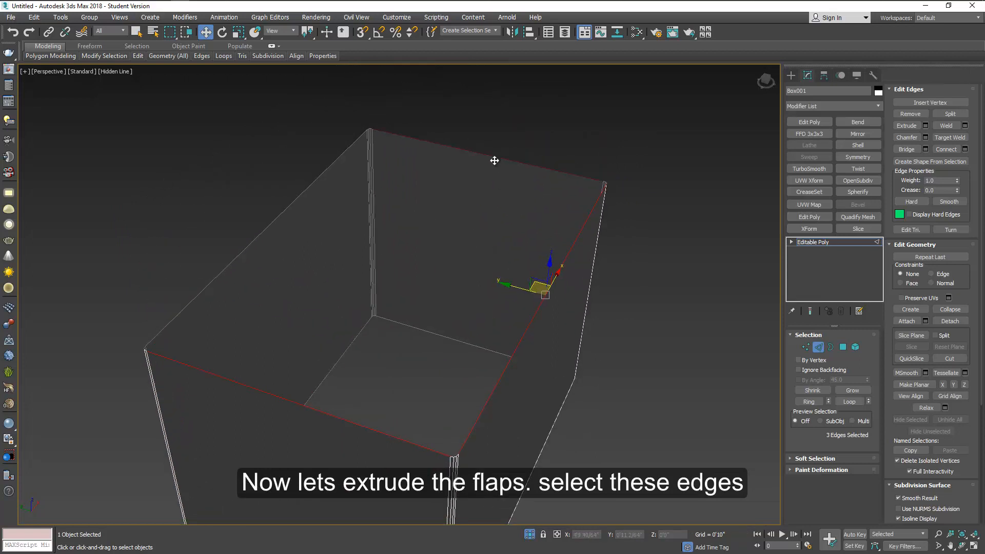
pyautogui.keyDown('ctrl'); pyautogui.click(306, 192); pyautogui.keyUp('ctrl')
pyautogui.keyDown('alt'); pyautogui.moveTo(466, 399); pyautogui.dragTo(437, 293, button='middle'); pyautogui.keyUp('alt')
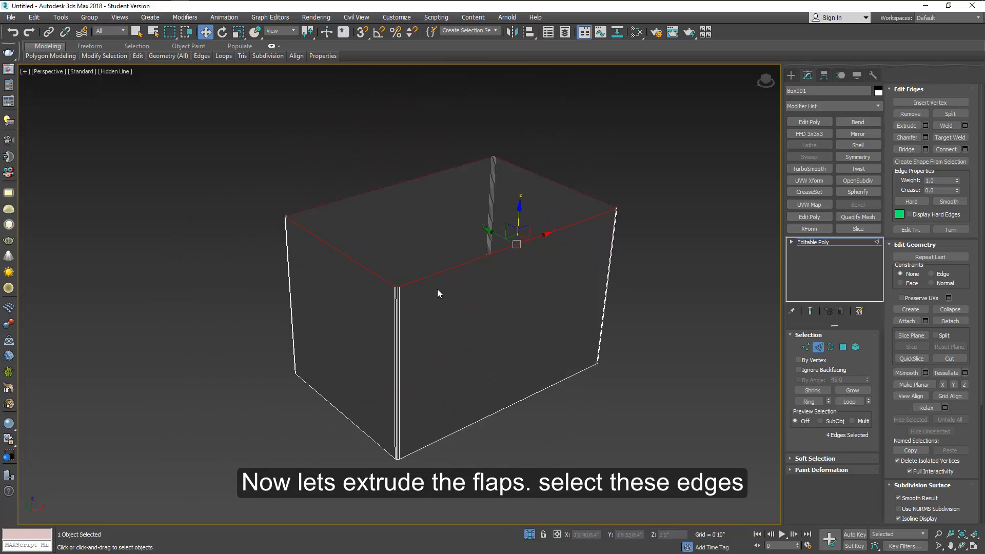
pyautogui.scroll(3, 437, 291)
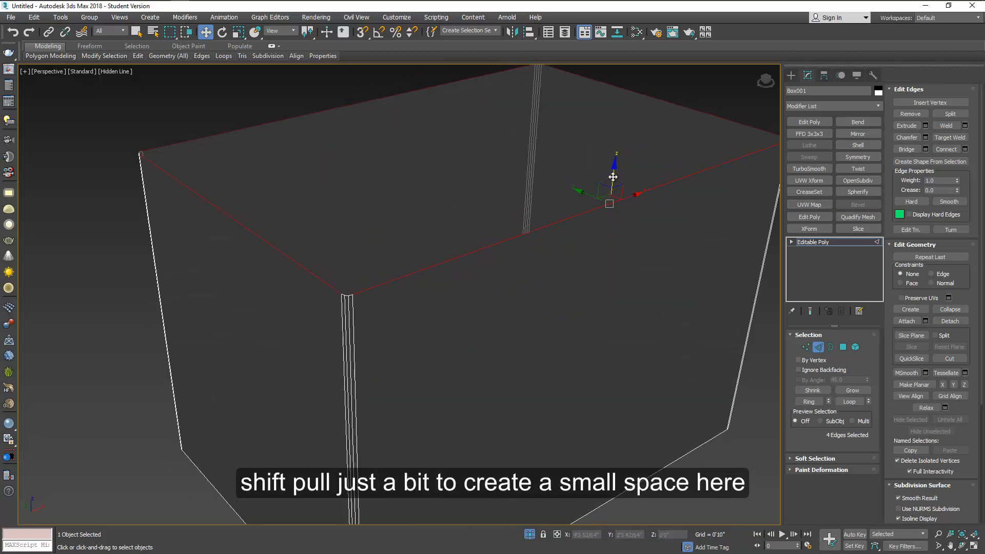
pyautogui.keyDown('shift'); pyautogui.moveTo(613, 174); pyautogui.dragTo(613, 161); pyautogui.keyUp('shift')
# Extrude the same four top edges a few more inches upward to form the top flaps.
pyautogui.scroll(-2, 346, 290)
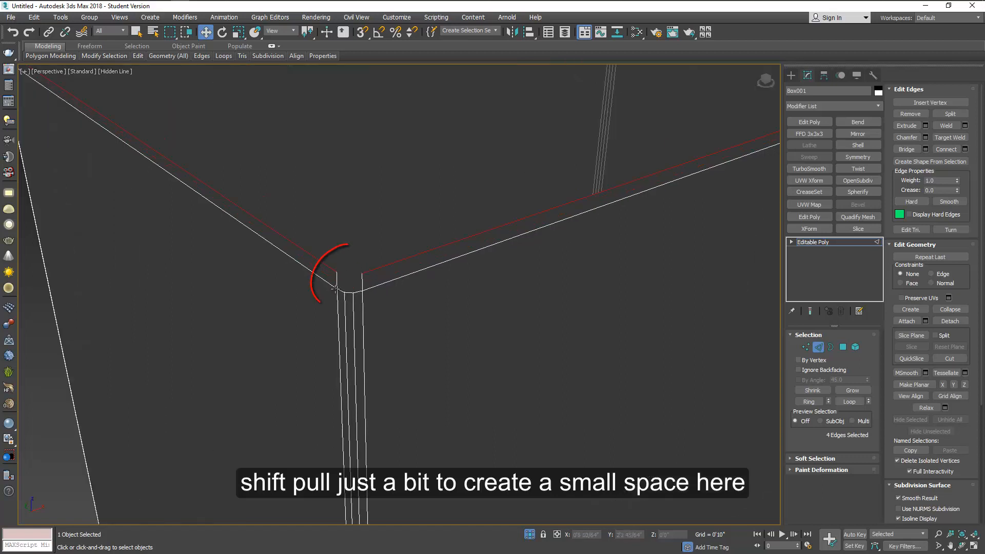
pyautogui.scroll(-3, 351, 280)
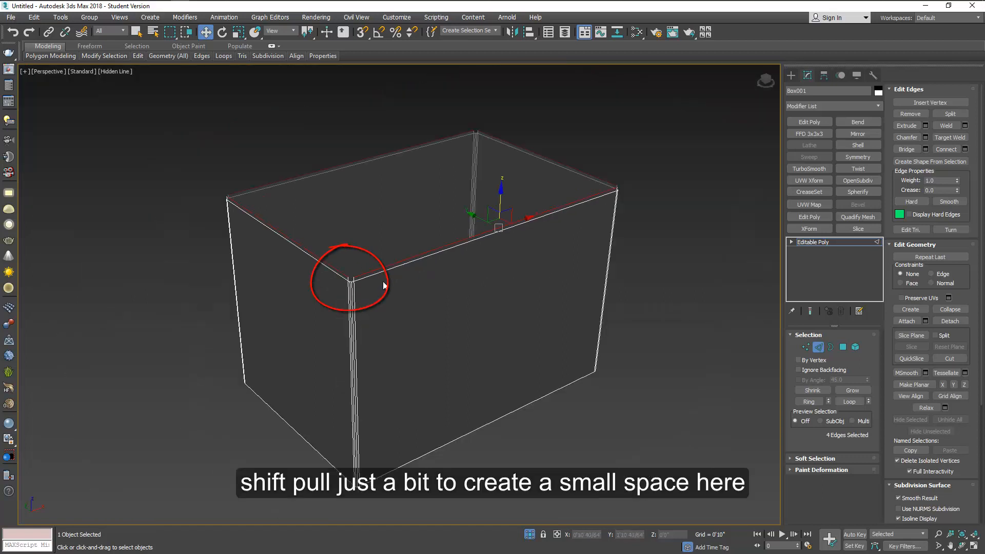
pyautogui.moveTo(382, 279); pyautogui.dragTo(403, 287, button='middle')
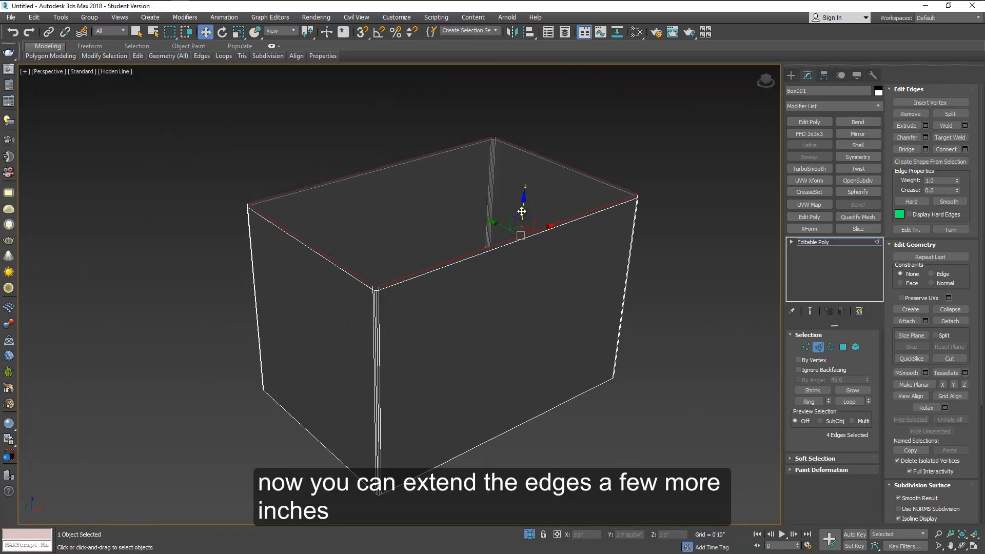
pyautogui.keyDown('shift'); pyautogui.moveTo(522, 211); pyautogui.dragTo(499, 129); pyautogui.keyUp('shift')
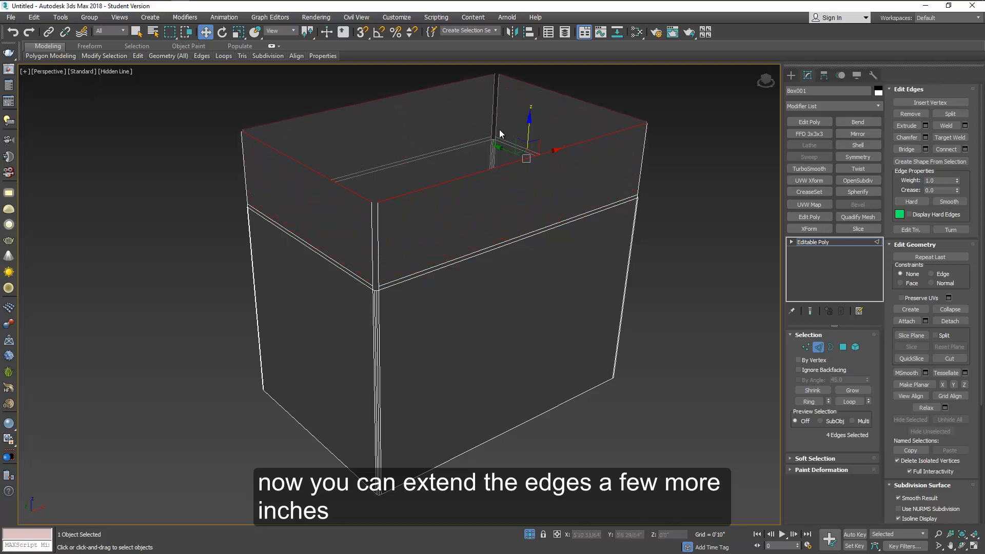
# Extrude the four bottom edges downward, a slight crease strip followed by a few inches, to form the bottom flaps.
pyautogui.moveTo(497, 323)
pyautogui.keyDown('alt'); pyautogui.mouseDown(button='middle')
pyautogui.moveTo(501, 370)
pyautogui.moveTo(503, 316)
pyautogui.mouseUp(button='middle'); pyautogui.keyUp('alt')
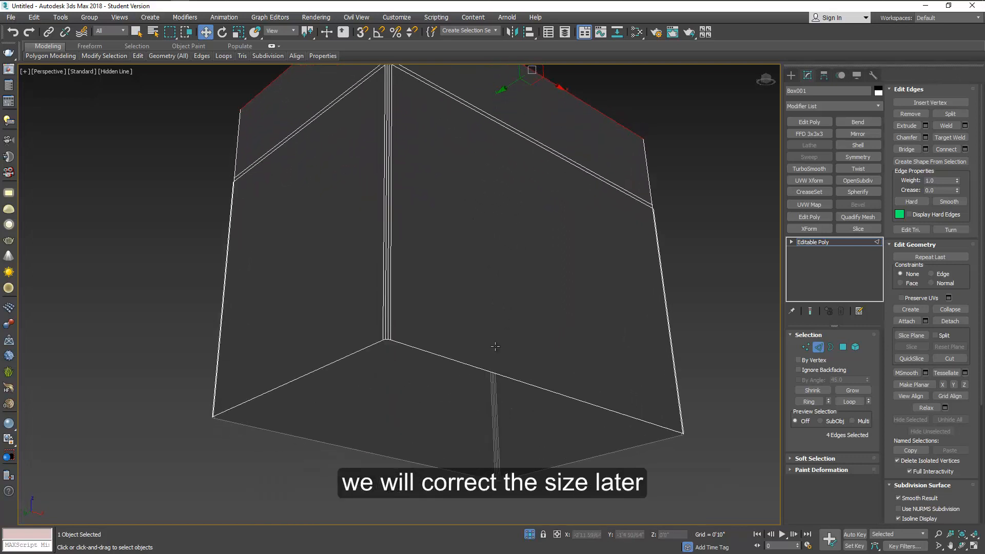
pyautogui.click(477, 369)
pyautogui.keyDown('ctrl'); pyautogui.click(343, 359); pyautogui.keyUp('ctrl')
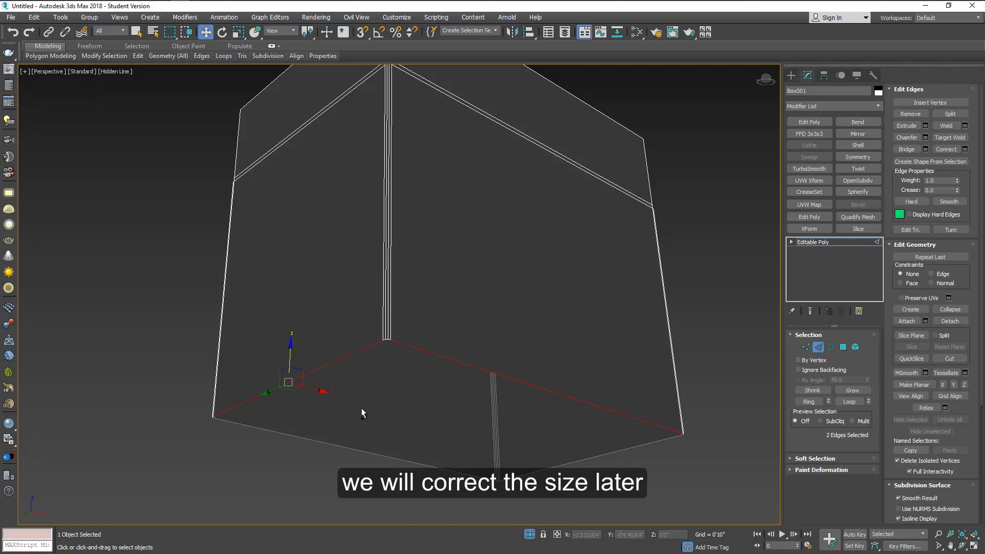
pyautogui.keyDown('ctrl'); pyautogui.click(374, 454); pyautogui.keyUp('ctrl')
pyautogui.keyDown('ctrl'); pyautogui.click(538, 470); pyautogui.keyUp('ctrl')
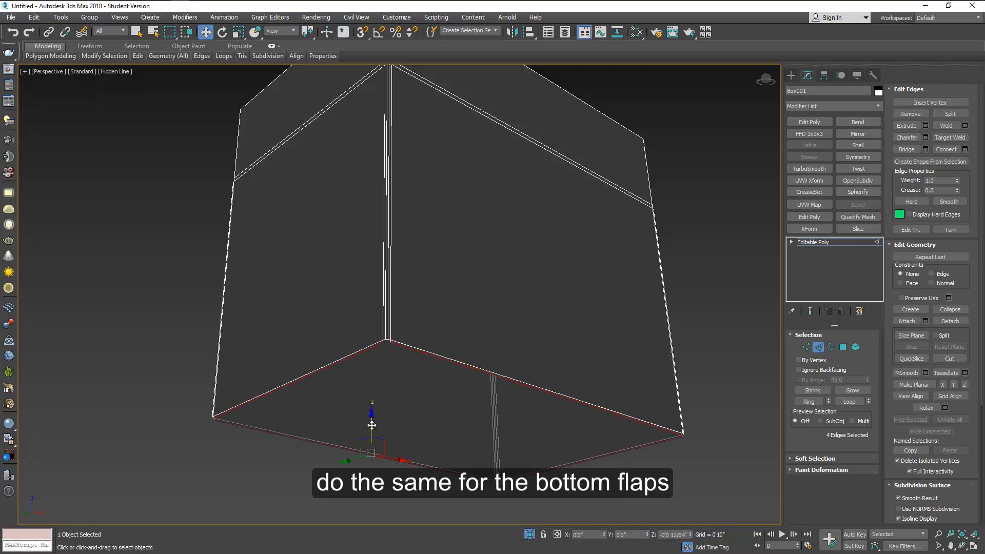
pyautogui.keyDown('shift'); pyautogui.moveTo(370, 423); pyautogui.dragTo(388, 527); pyautogui.keyUp('shift')
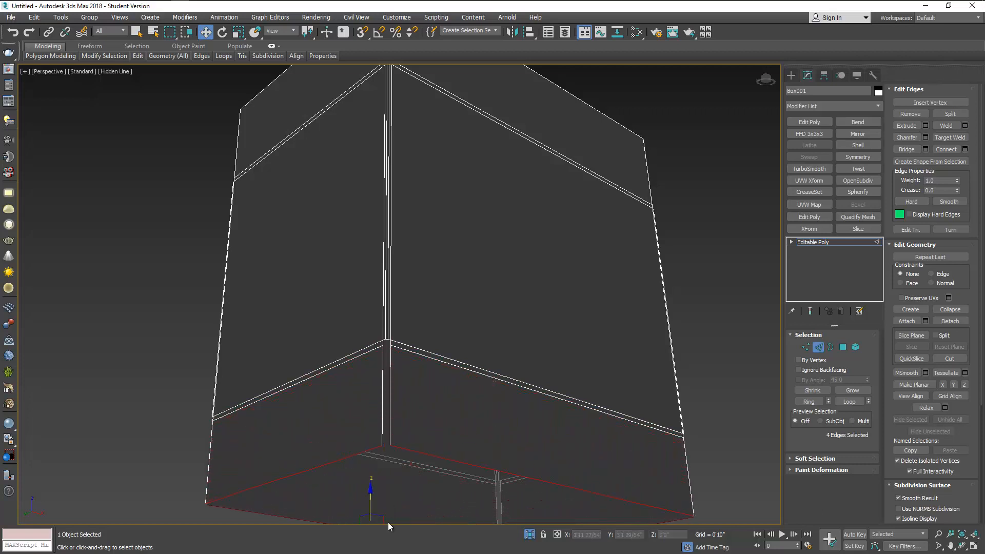
# Delete the three narrow chamfer polygons along the far vertical corner to open the box's seam.
pyautogui.scroll(-6, 458, 269)
pyautogui.scroll(2, 471, 300)
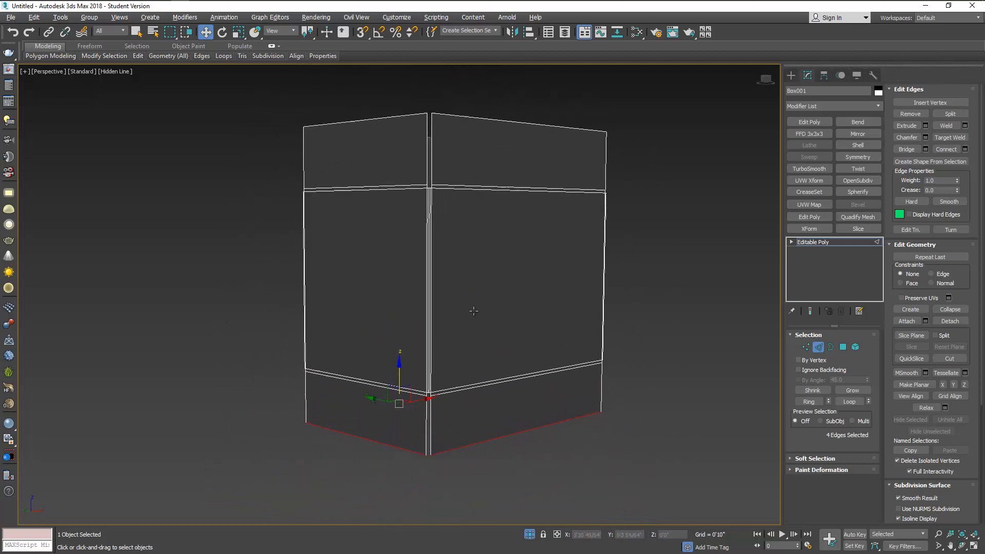
pyautogui.keyDown('alt'); pyautogui.moveTo(473, 311); pyautogui.dragTo(467, 340, button='middle'); pyautogui.keyUp('alt')
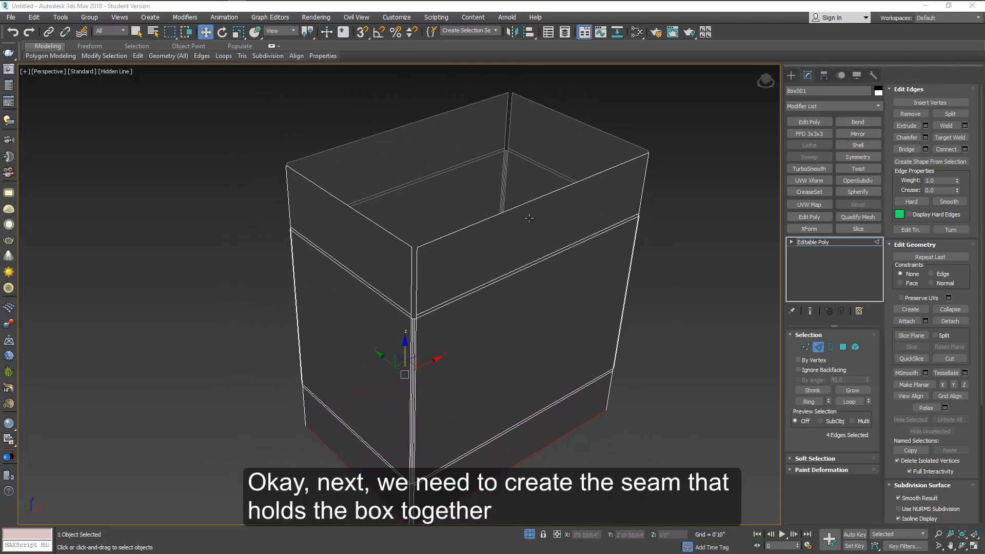
pyautogui.click(842, 347)
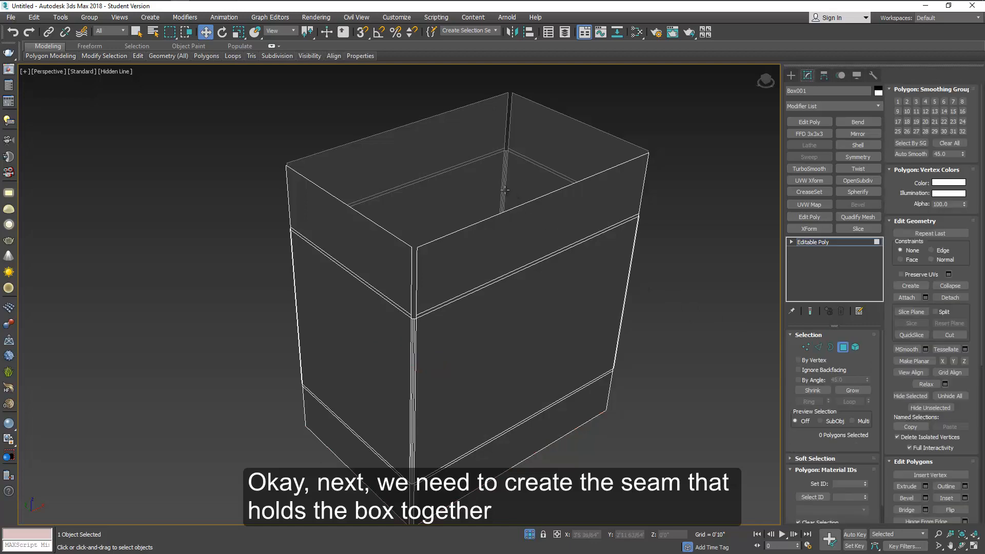
pyautogui.click(509, 208)
pyautogui.scroll(6, 512, 208)
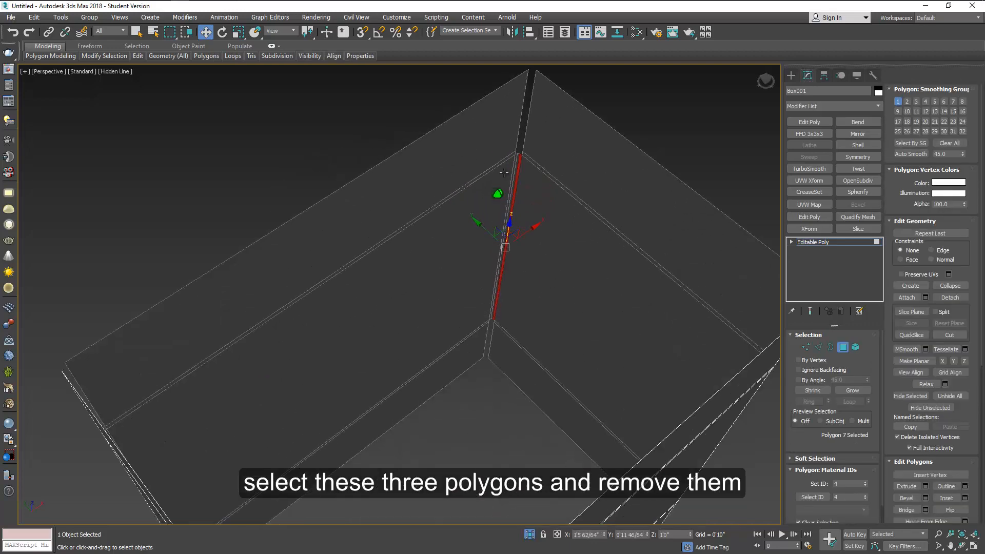
pyautogui.click(522, 158)
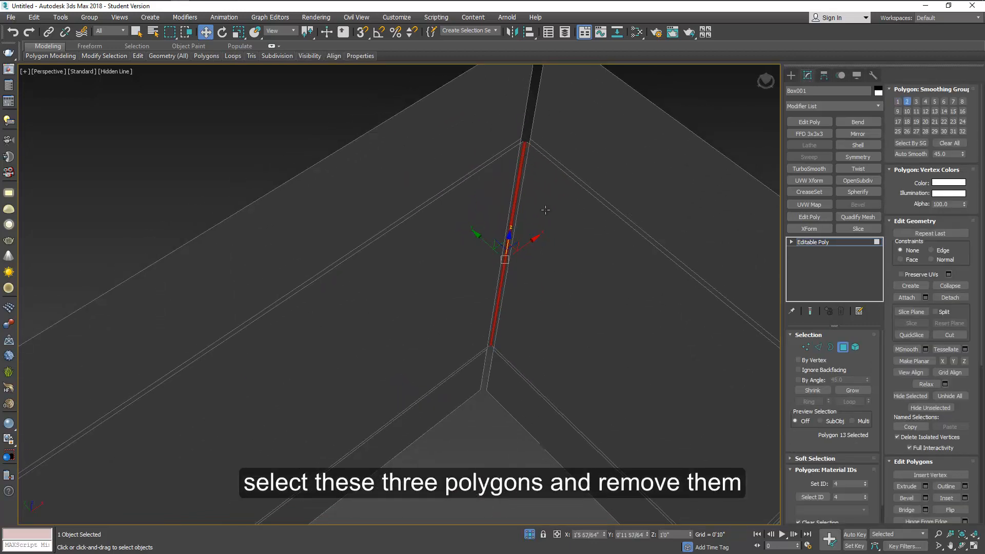
pyautogui.click(852, 390)
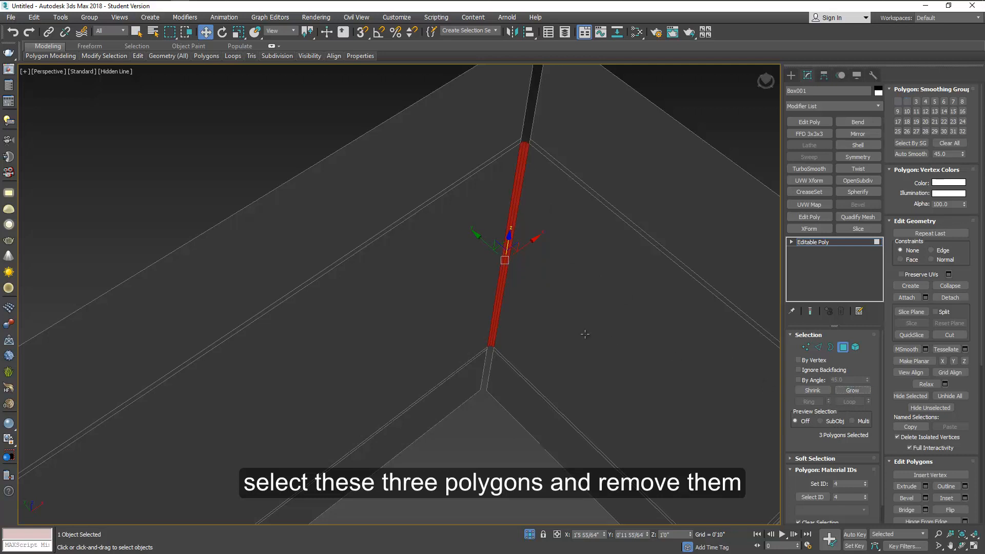
pyautogui.press('Delete')
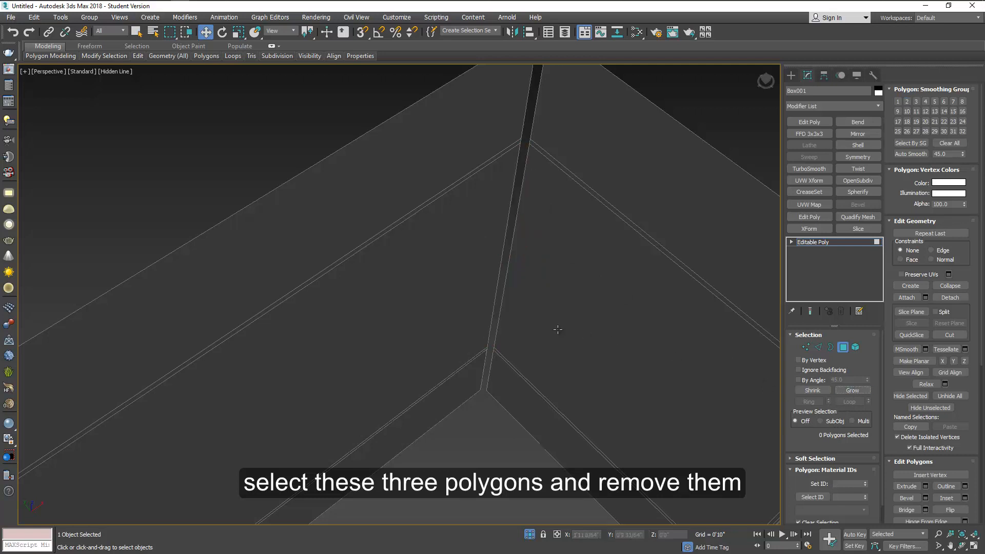
# Extrude one vertical edge of the open corner along the inside of the adjacent wall to form a seam flap about 7 inches wide.
pyautogui.click(818, 347)
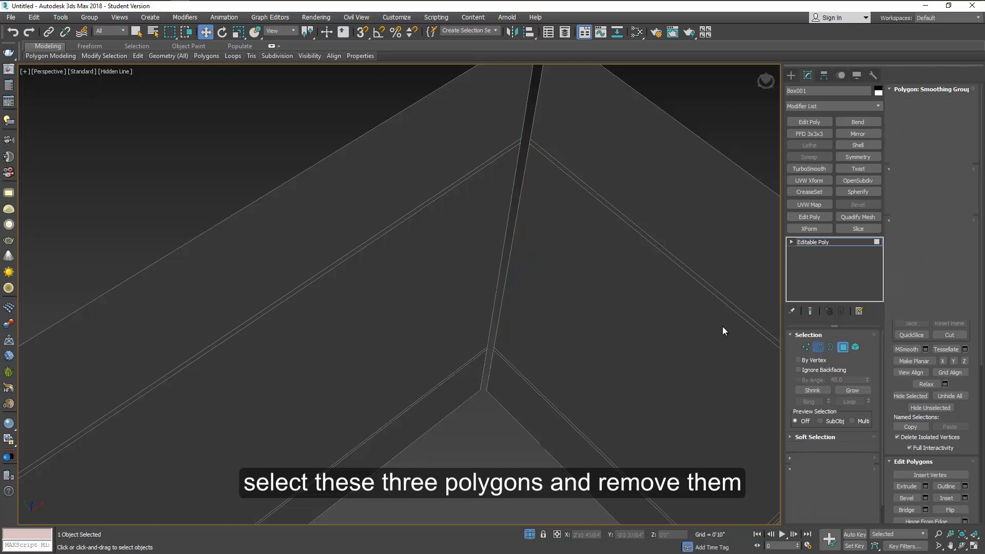
pyautogui.click(505, 246)
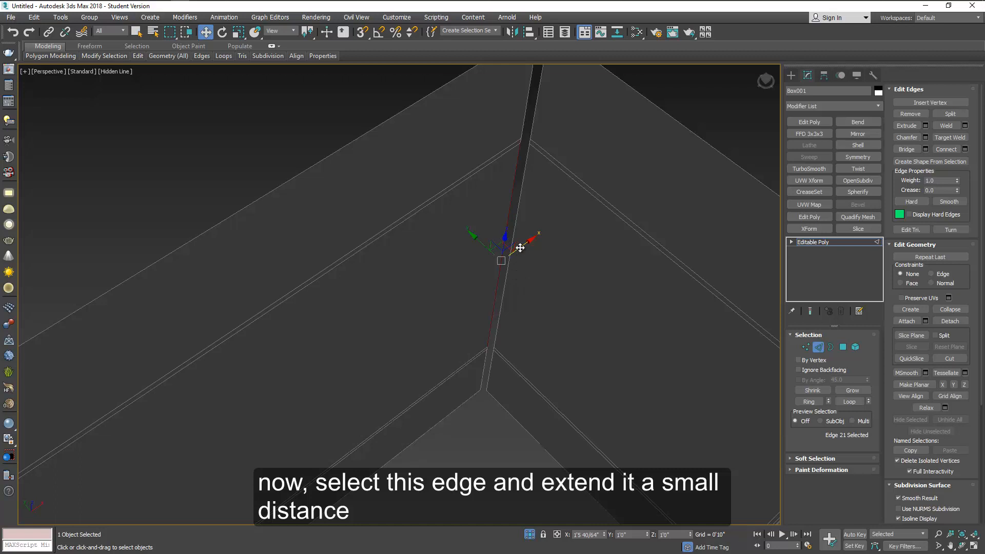
pyautogui.keyDown('shift'); pyautogui.moveTo(520, 247); pyautogui.dragTo(550, 311); pyautogui.keyUp('shift')
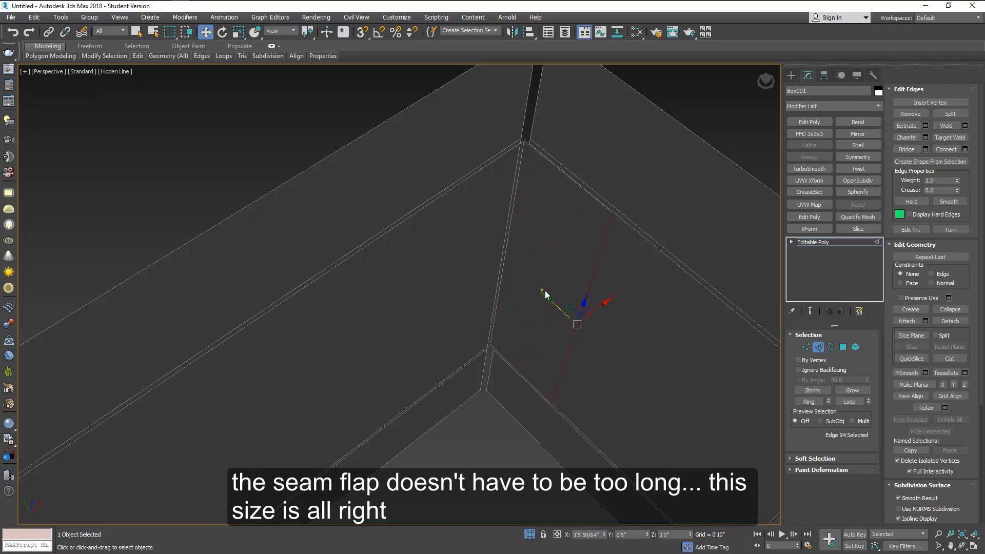
# Narrow the seam flap by moving its free vertical edge about 3 inches along Y toward the corner.
pyautogui.scroll(-5, 549, 315)
pyautogui.keyDown('alt'); pyautogui.moveTo(572, 328); pyautogui.dragTo(566, 314, button='middle'); pyautogui.keyUp('alt')
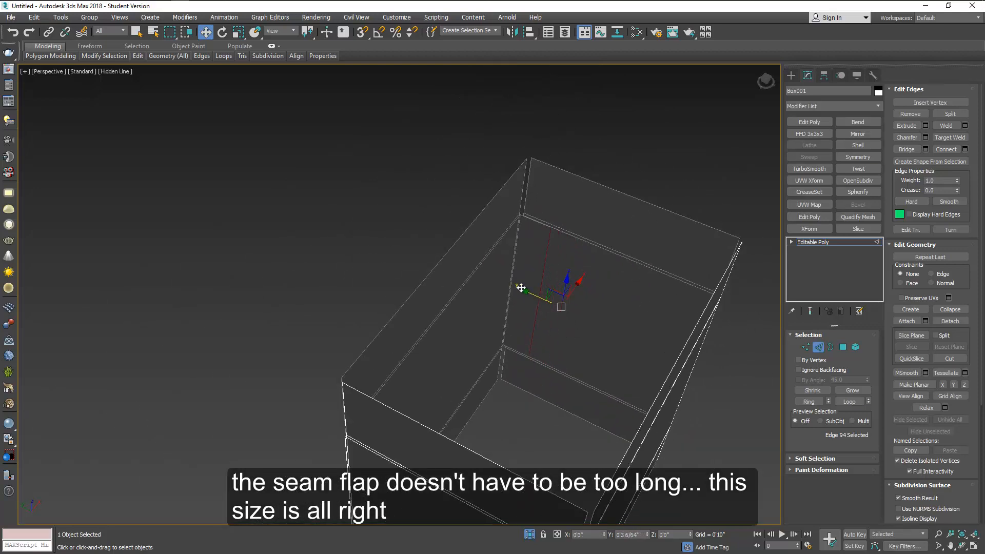
pyautogui.moveTo(521, 287); pyautogui.dragTo(534, 236)
# Taper the seam flap by lowering its free top vertex slightly and raising its free bottom vertex about 0.6 inch.
pyautogui.keyDown('alt'); pyautogui.moveTo(538, 261); pyautogui.dragTo(531, 265, button='middle'); pyautogui.keyUp('alt')
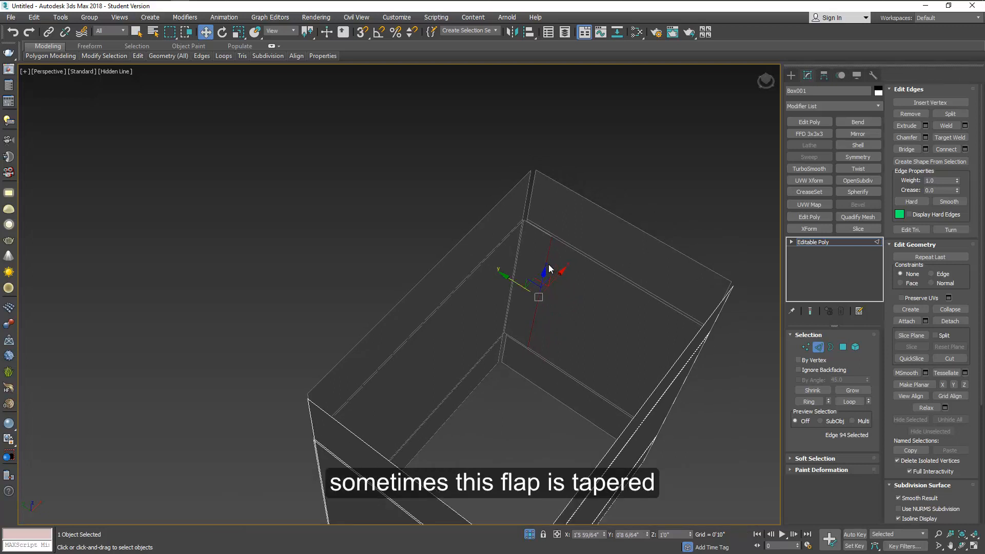
pyautogui.click(805, 347)
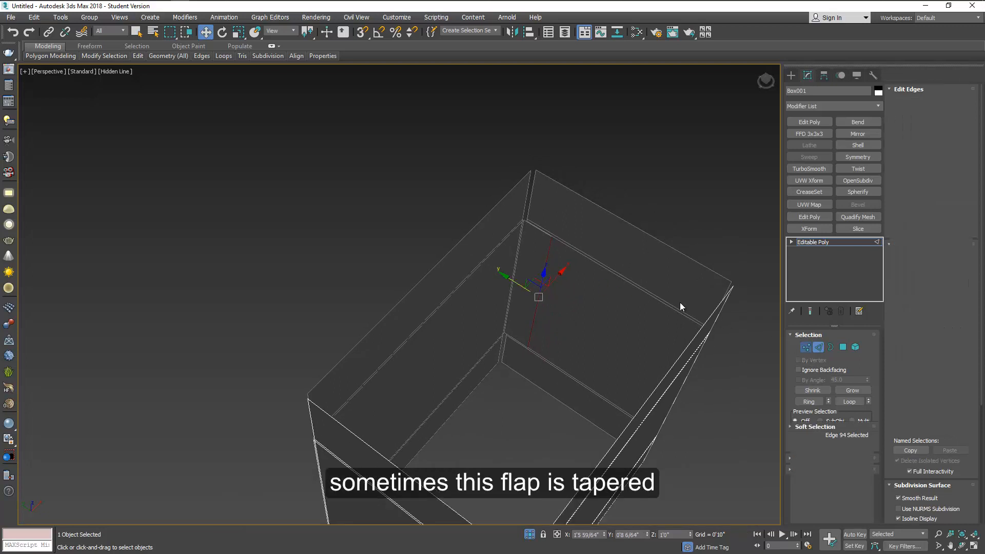
pyautogui.click(551, 236)
pyautogui.moveTo(556, 213); pyautogui.dragTo(556, 217)
pyautogui.click(528, 348)
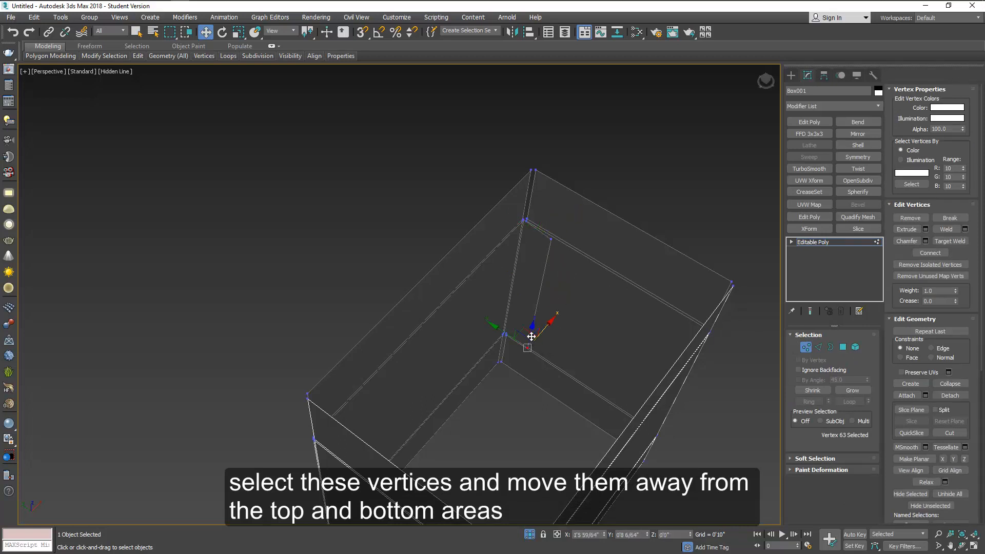
pyautogui.moveTo(532, 327); pyautogui.dragTo(533, 326)
# Move the seam flap's four vertices about 0.1 inch along X, away from the adjacent wall, and leave vertex editing.
pyautogui.keyDown('alt'); pyautogui.moveTo(537, 326); pyautogui.dragTo(549, 304, button='middle'); pyautogui.keyUp('alt')
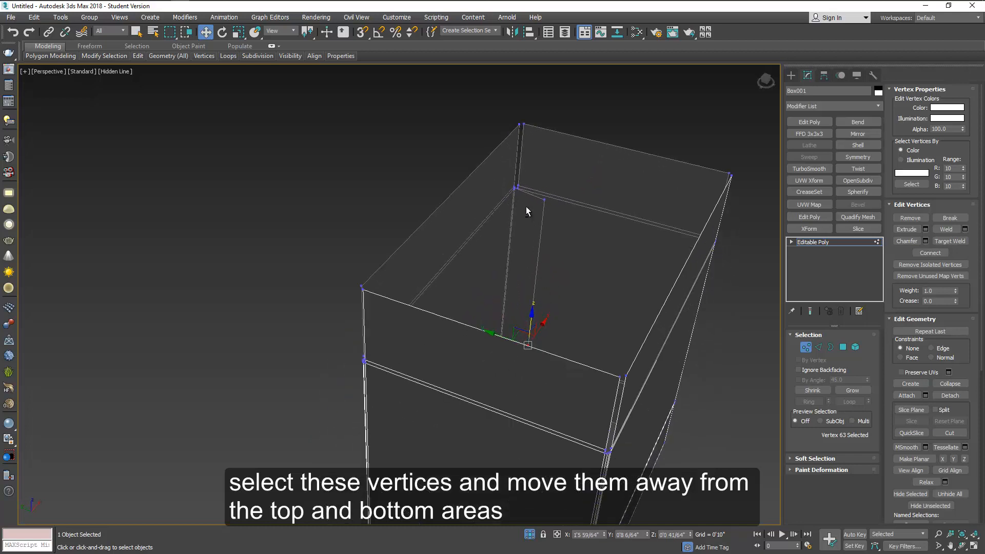
pyautogui.keyDown('alt'); pyautogui.moveTo(547, 215); pyautogui.dragTo(537, 307, button='middle'); pyautogui.keyUp('alt')
pyautogui.click(518, 263)
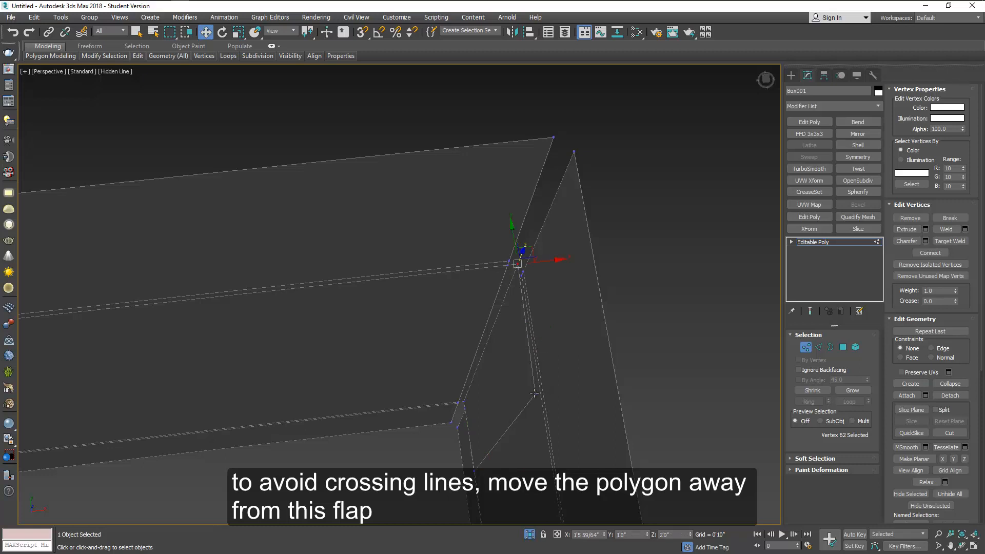
pyautogui.keyDown('ctrl'); pyautogui.click(533, 394); pyautogui.keyUp('ctrl')
pyautogui.keyDown('ctrl'); pyautogui.click(464, 402); pyautogui.keyUp('ctrl')
pyautogui.keyDown('ctrl'); pyautogui.click(474, 469); pyautogui.keyUp('ctrl')
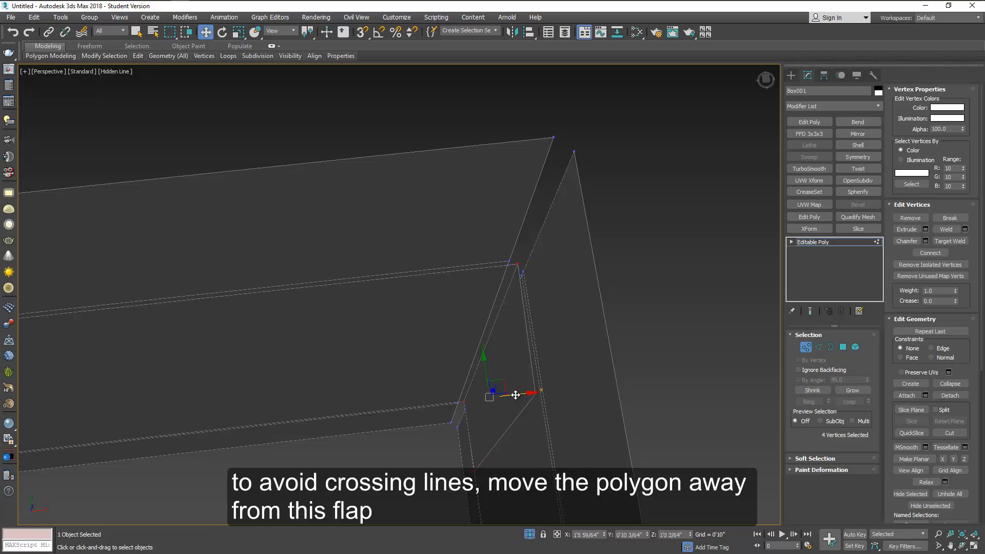
pyautogui.moveTo(516, 395); pyautogui.dragTo(511, 395)
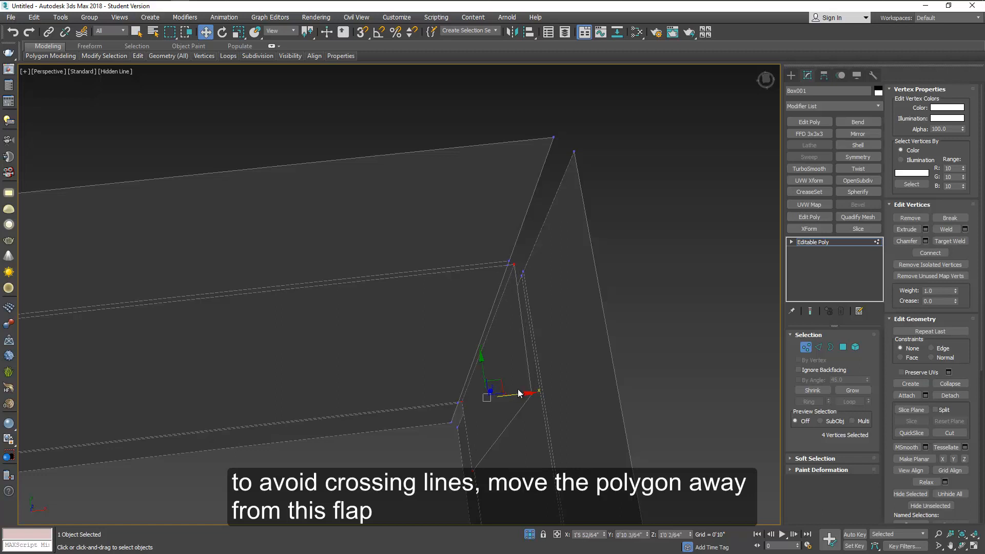
pyautogui.click(806, 347)
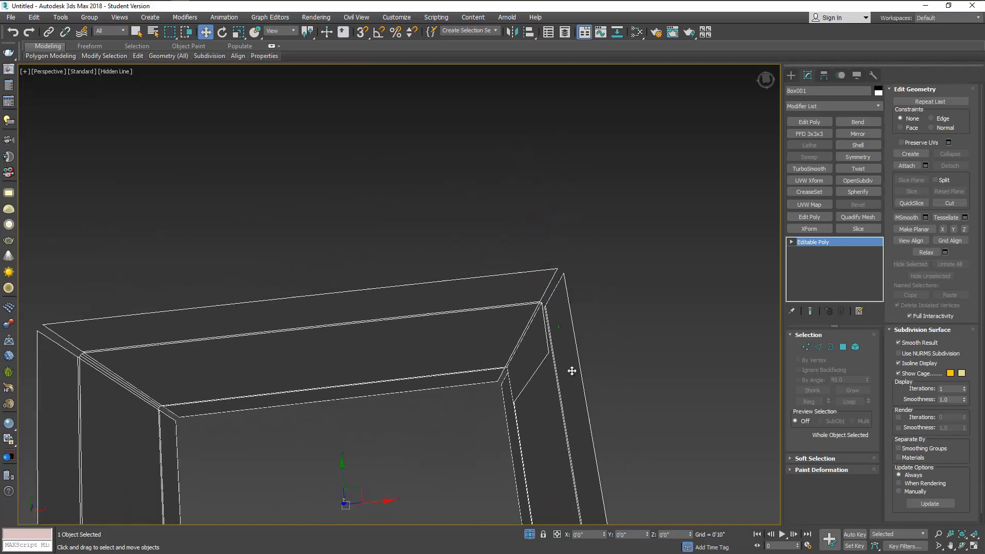
# Inspect the box from above and below, and show it in four viewports with the Front view framed on it.
pyautogui.scroll(-3, 571, 370)
pyautogui.keyDown('alt'); pyautogui.moveTo(567, 389); pyautogui.dragTo(596, 208, button='middle'); pyautogui.keyUp('alt')
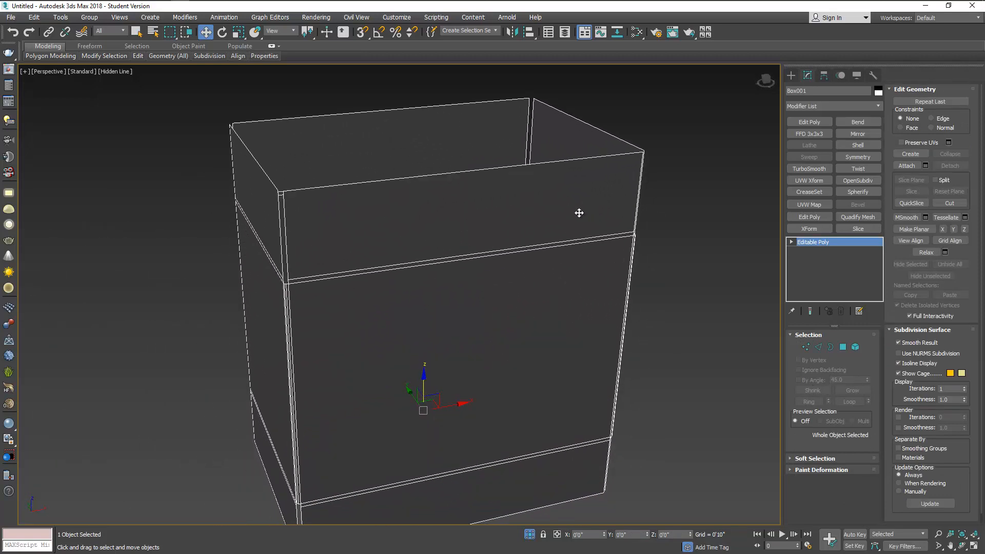
pyautogui.keyDown('alt'); pyautogui.moveTo(518, 216); pyautogui.dragTo(555, 212, button='middle'); pyautogui.keyUp('alt')
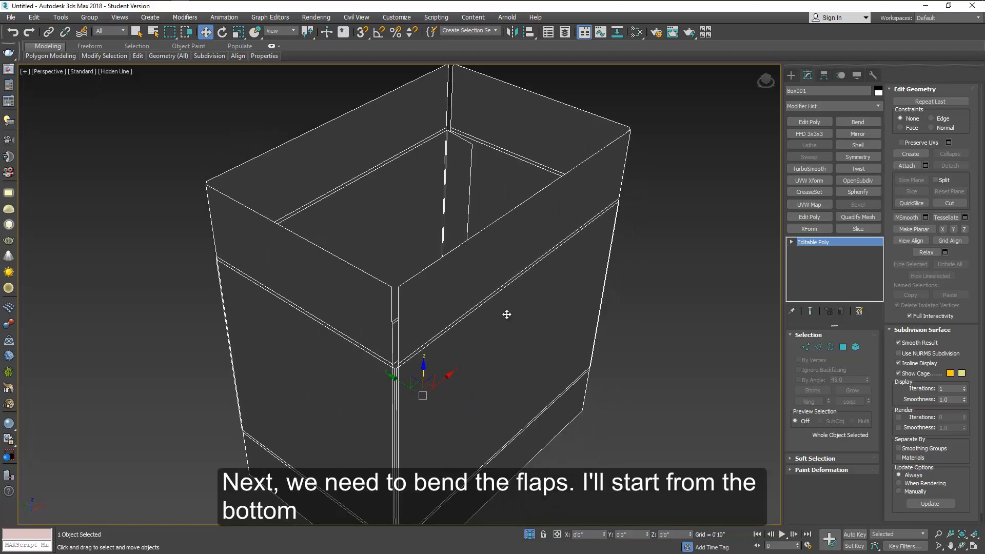
pyautogui.moveTo(506, 314)
pyautogui.keyDown('alt'); pyautogui.mouseDown(button='middle')
pyautogui.moveTo(509, 225)
pyautogui.moveTo(500, 321)
pyautogui.mouseUp(button='middle'); pyautogui.keyUp('alt')
pyautogui.hotkey('alt', 'w')
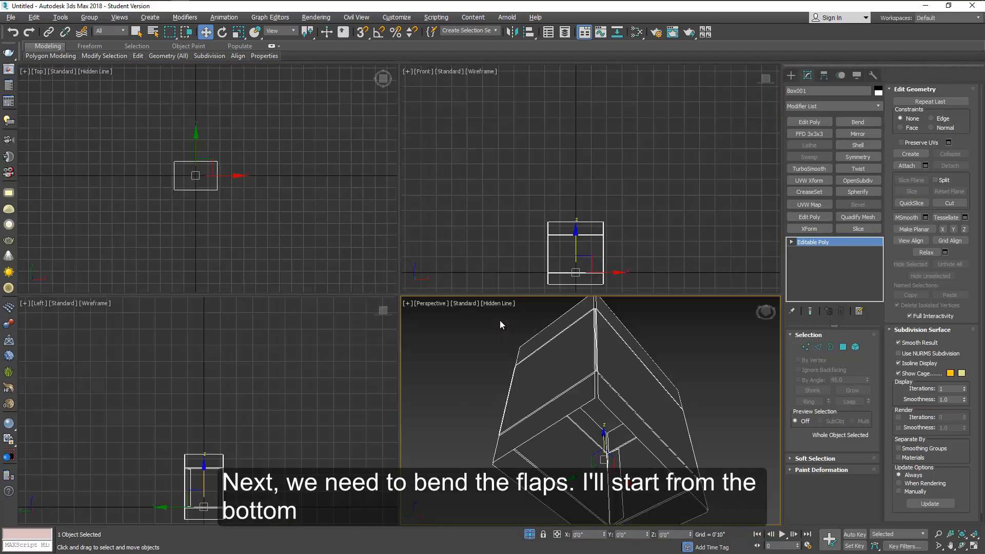
pyautogui.moveTo(510, 249); pyautogui.dragTo(543, 155, button='middle')
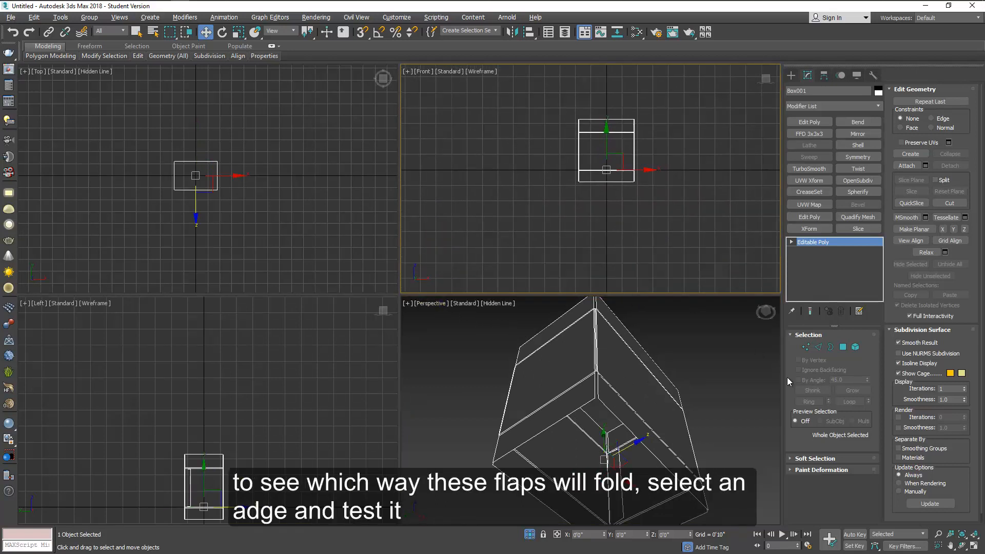
# Try moving the free edge of one long bottom flap inward in the Left view to test its fold direction.
pyautogui.click(817, 347)
pyautogui.click(578, 428)
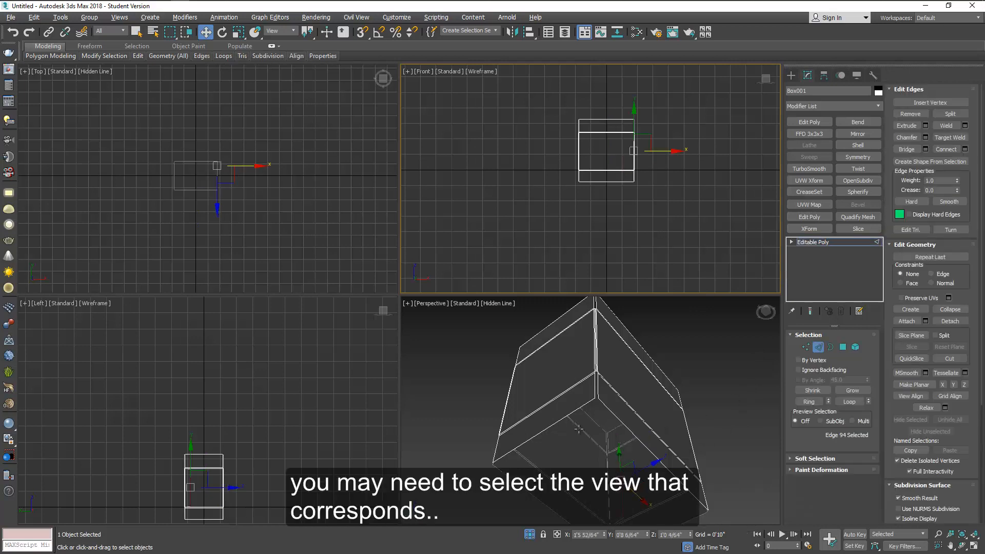
pyautogui.click(647, 420)
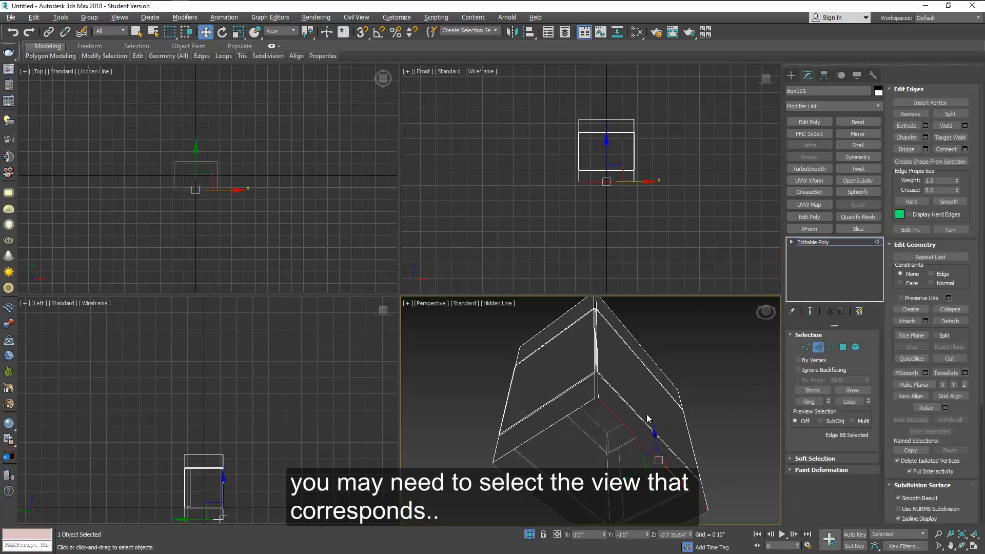
pyautogui.keyDown('alt'); pyautogui.moveTo(649, 420); pyautogui.dragTo(670, 418, button='middle'); pyautogui.keyUp('alt')
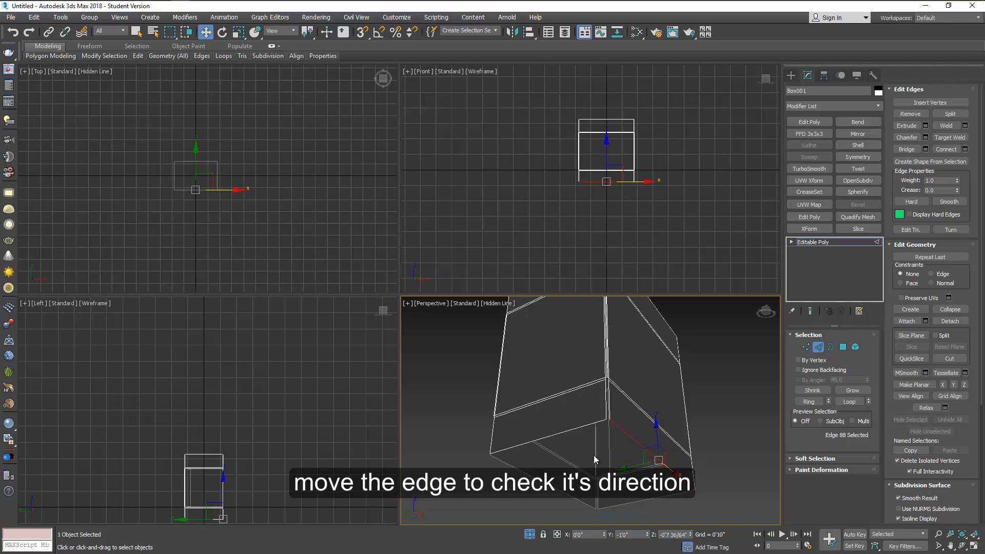
pyautogui.moveTo(278, 507); pyautogui.dragTo(303, 410, button='middle')
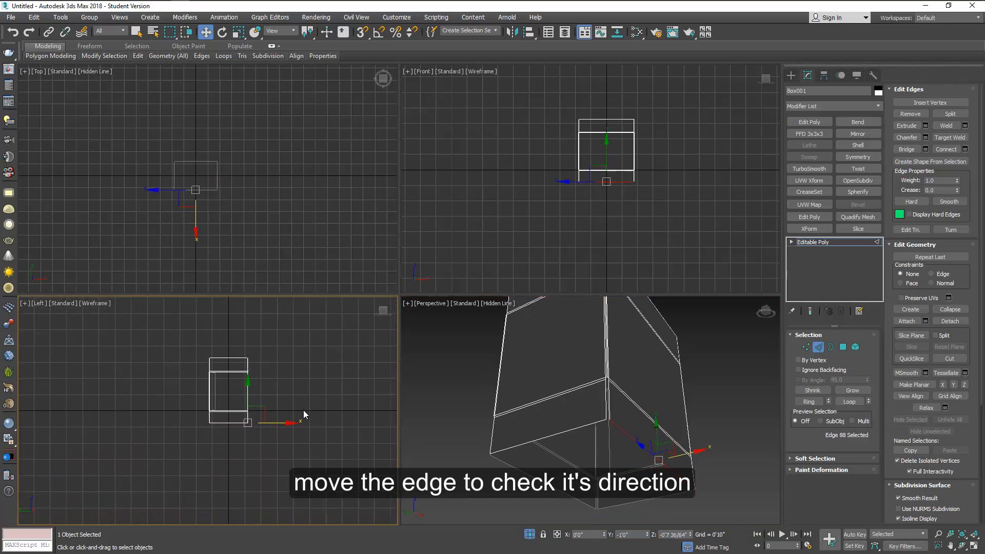
pyautogui.scroll(5, 248, 426)
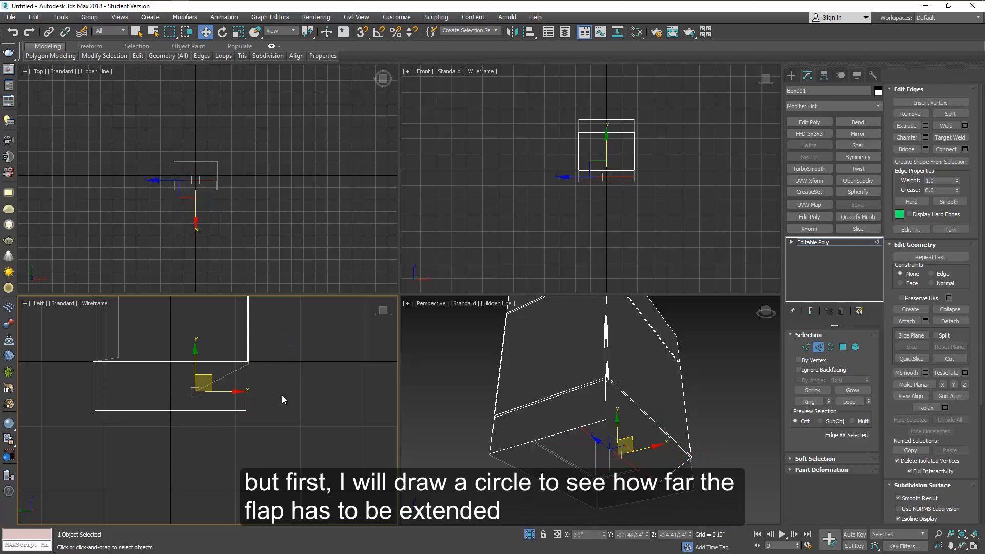
pyautogui.moveTo(295, 379); pyautogui.dragTo(296, 401, button='middle')
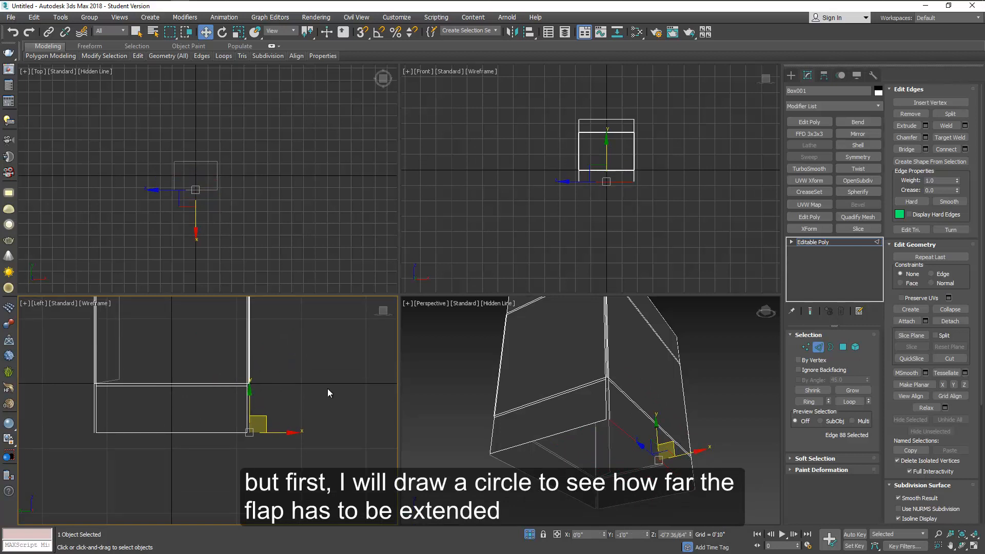
# Draw a guide circle of about 11 inches radius in the Left view, centred on the long bottom flap's fold line.
pyautogui.click(818, 347)
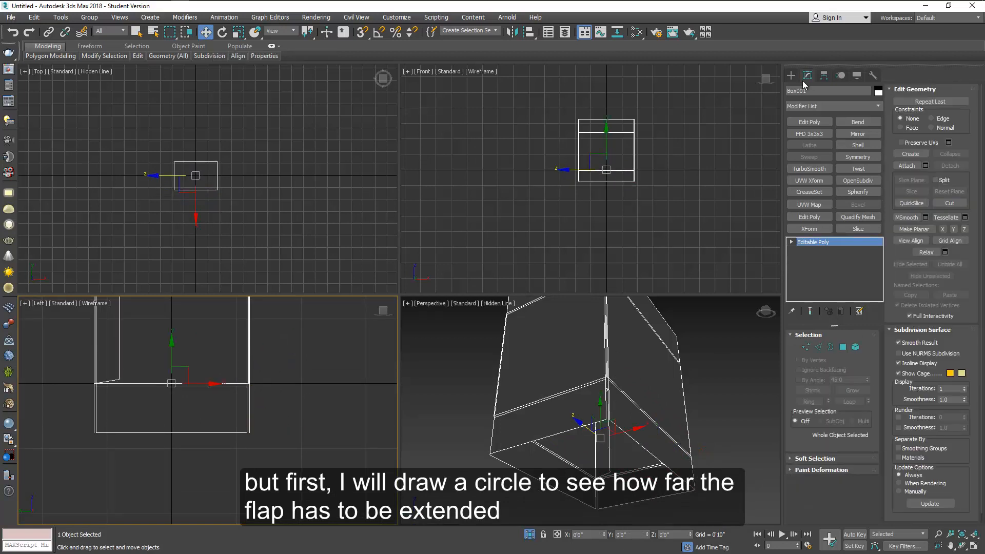
pyautogui.click(791, 75)
pyautogui.click(804, 90)
pyautogui.click(811, 157)
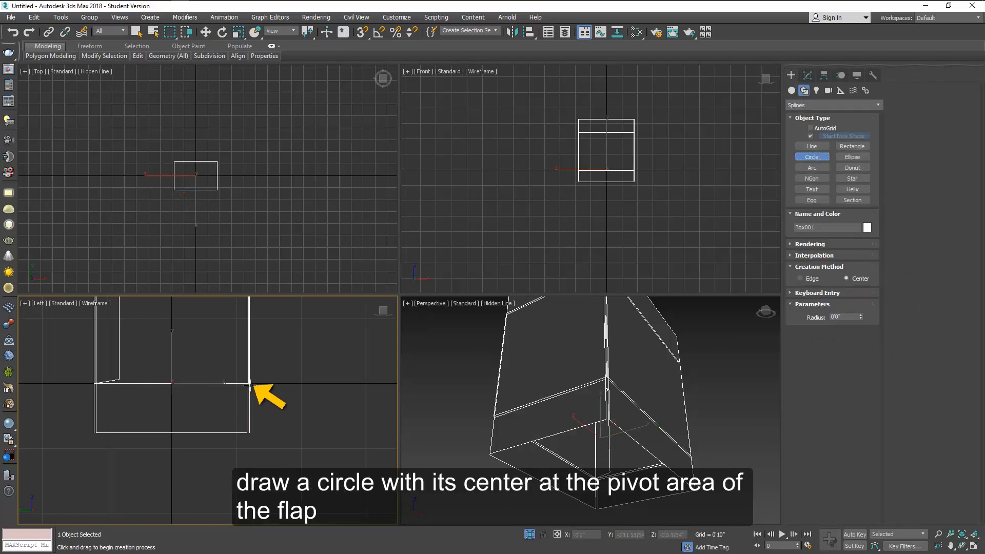
pyautogui.moveTo(249, 384); pyautogui.dragTo(296, 437)
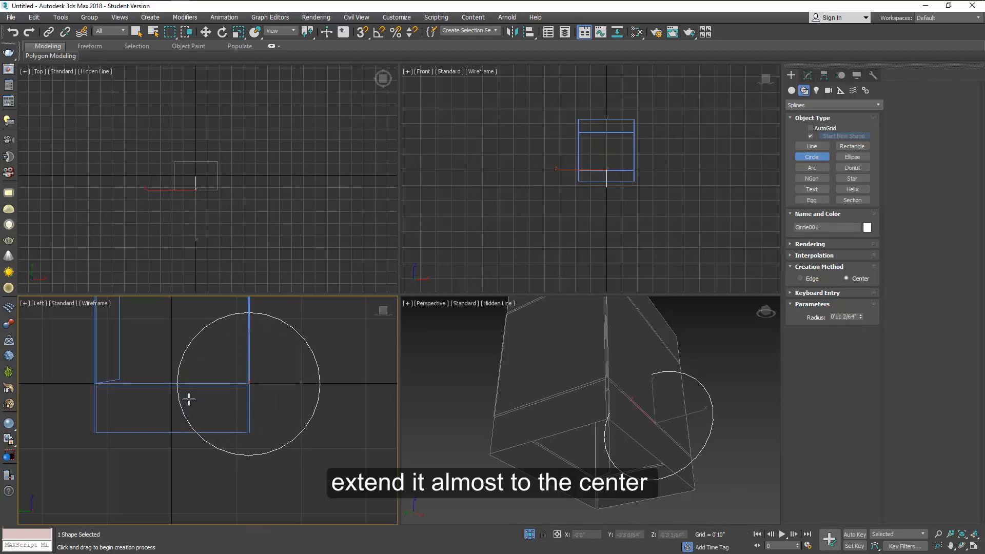
# Clone the guide circle as an instance centred on the opposite long bottom flap's fold line.
pyautogui.press('w')
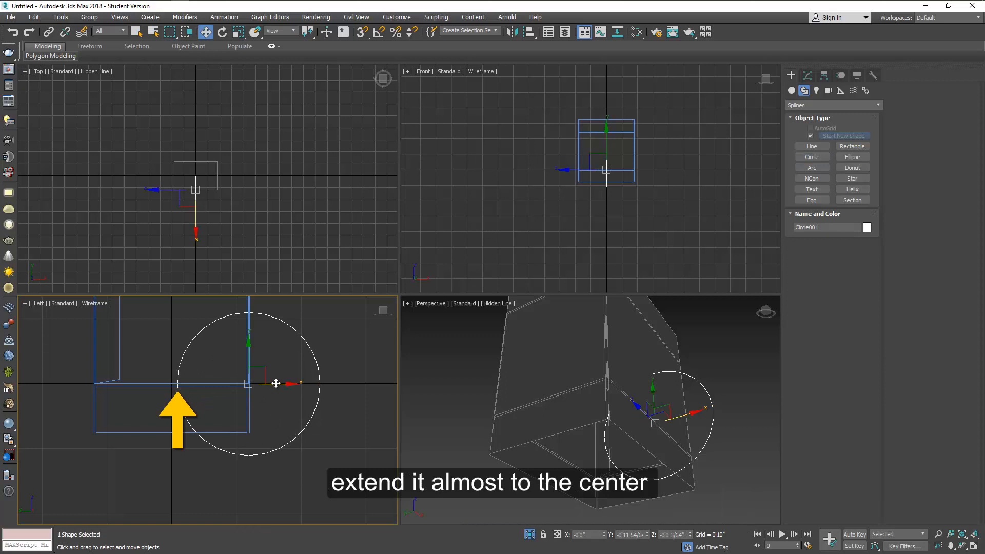
pyautogui.keyDown('shift'); pyautogui.moveTo(276, 383); pyautogui.dragTo(122, 408); pyautogui.keyUp('shift')
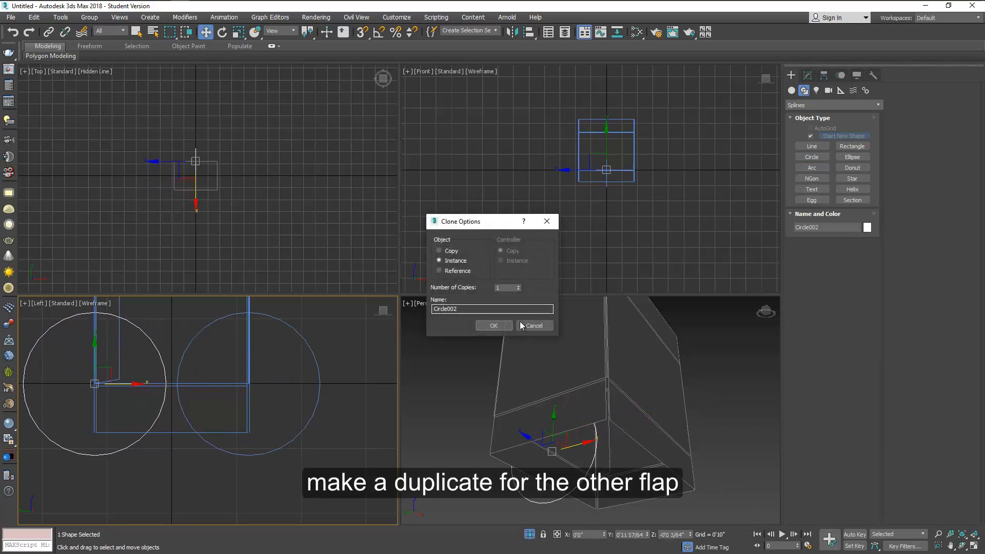
pyautogui.click(494, 325)
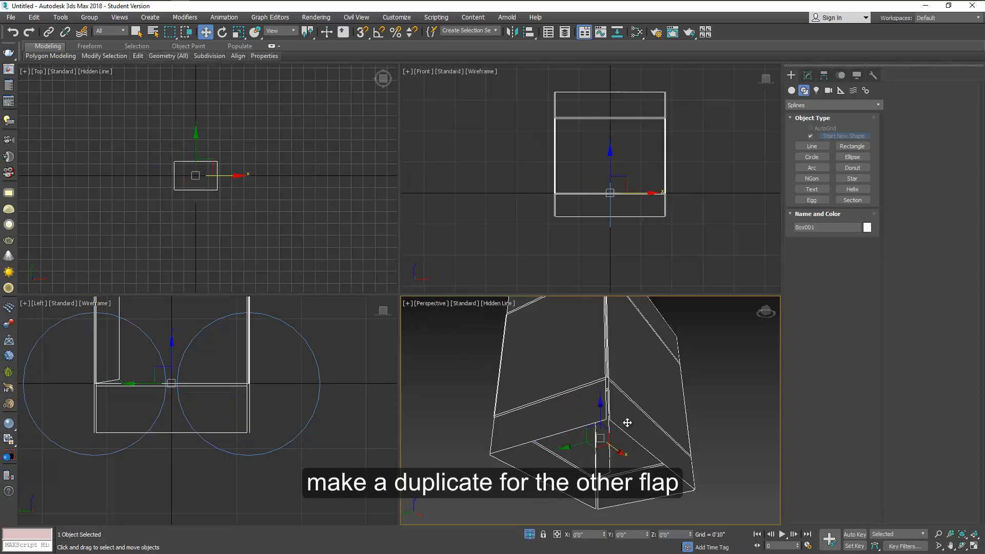
# Fold the first long bottom flap inward by moving its free edge to its guide circle, slightly above the box's bottom edge.
pyautogui.click(807, 76)
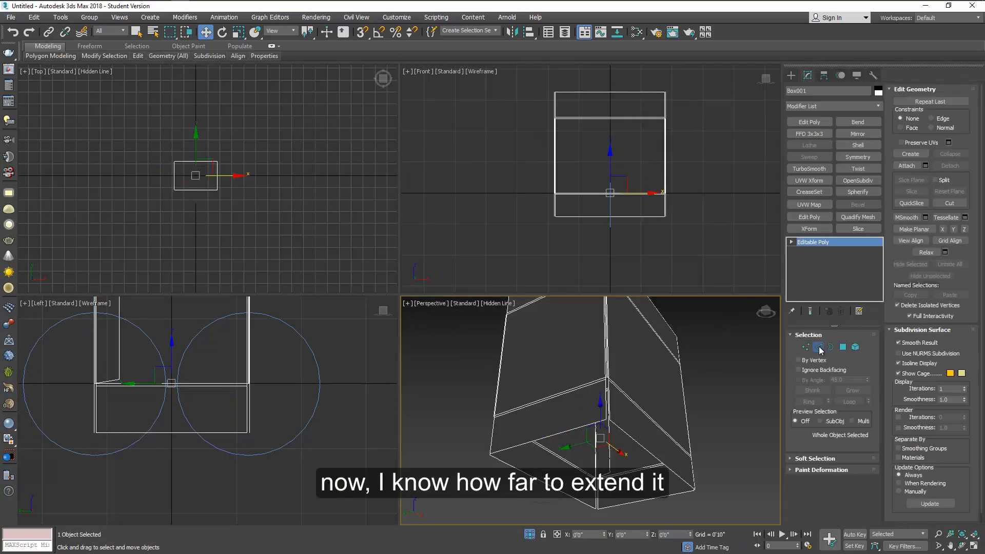
pyautogui.click(819, 348)
pyautogui.rightClick(267, 427)
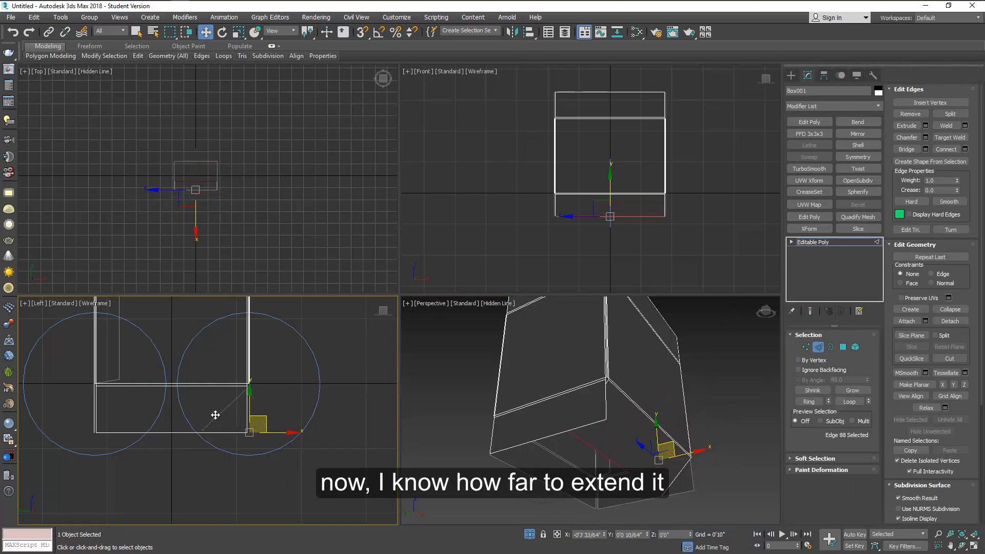
pyautogui.click(182, 384)
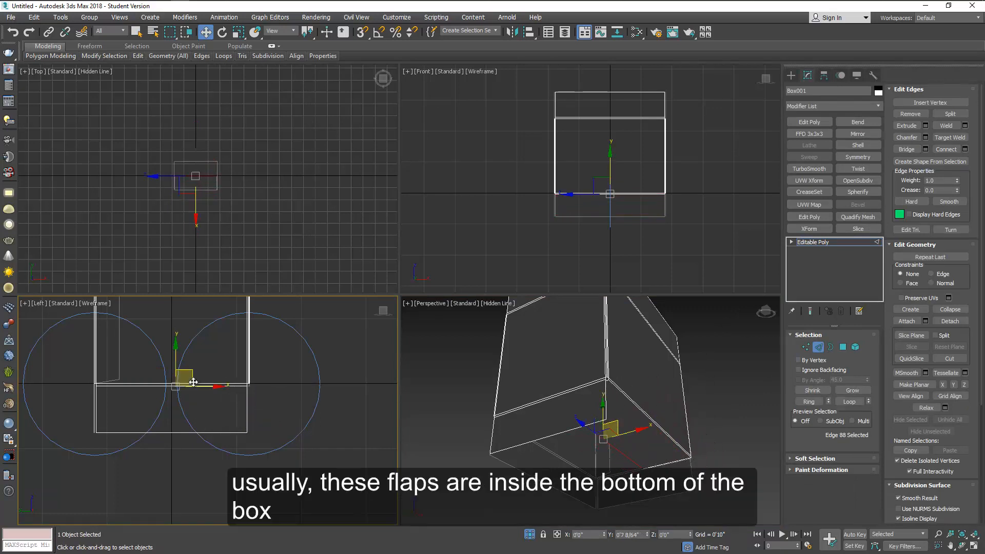
pyautogui.scroll(5, 176, 387)
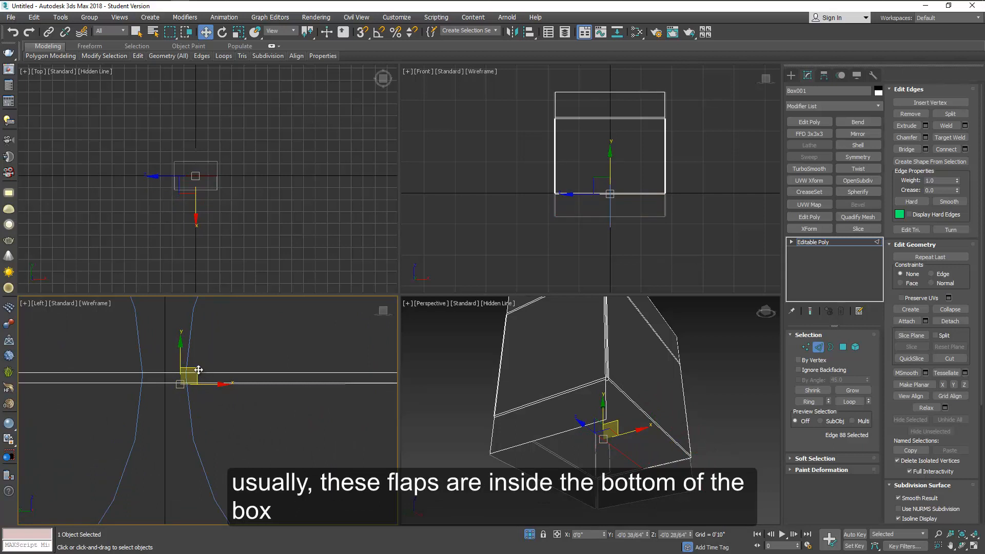
pyautogui.moveTo(199, 369); pyautogui.dragTo(203, 363)
pyautogui.moveTo(203, 367); pyautogui.dragTo(159, 361, button='middle')
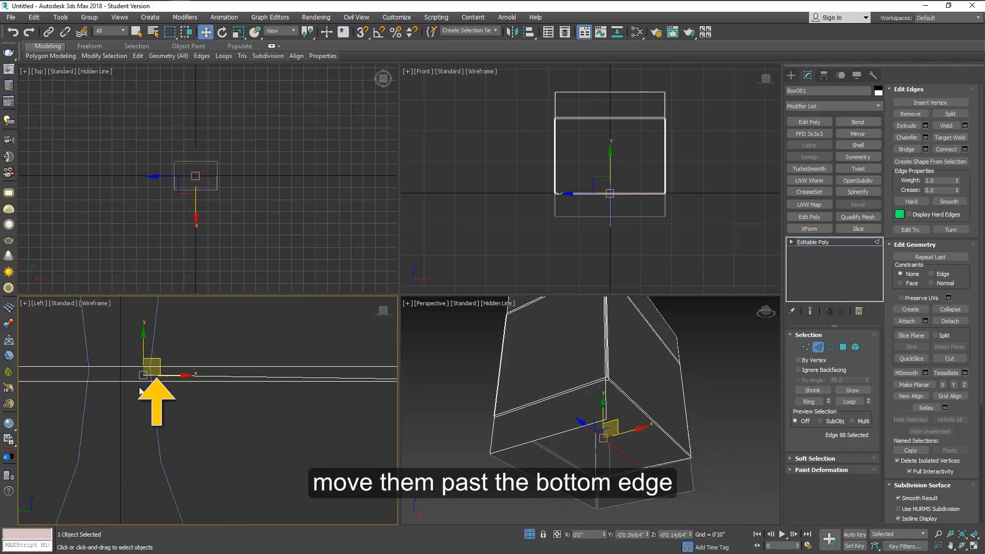
# Fold the opposite long bottom flap inward by moving its free edge to the second guide circle near the box's centre.
pyautogui.scroll(-3, 159, 360)
pyautogui.moveTo(150, 408)
pyautogui.mouseDown(button='middle')
pyautogui.moveTo(147, 437)
pyautogui.moveTo(270, 406)
pyautogui.mouseUp(button='middle')
pyautogui.scroll(-2, 274, 401)
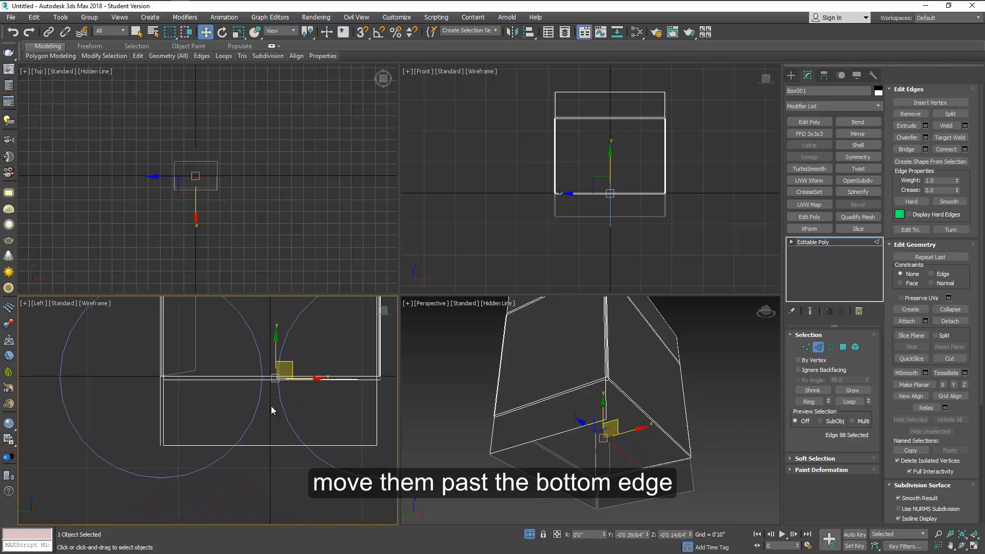
pyautogui.rightClick(188, 435)
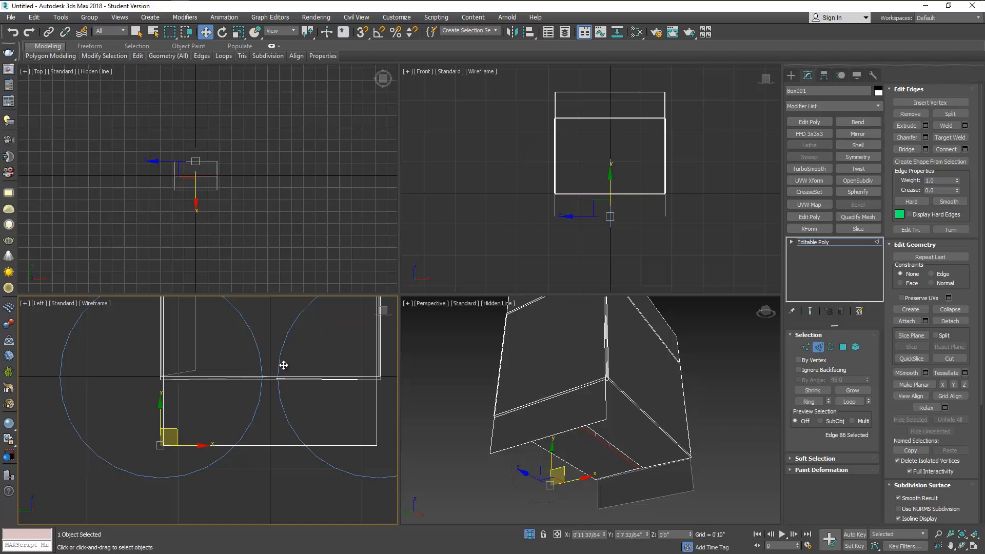
pyautogui.moveTo(283, 365); pyautogui.dragTo(270, 378)
pyautogui.scroll(4, 270, 378)
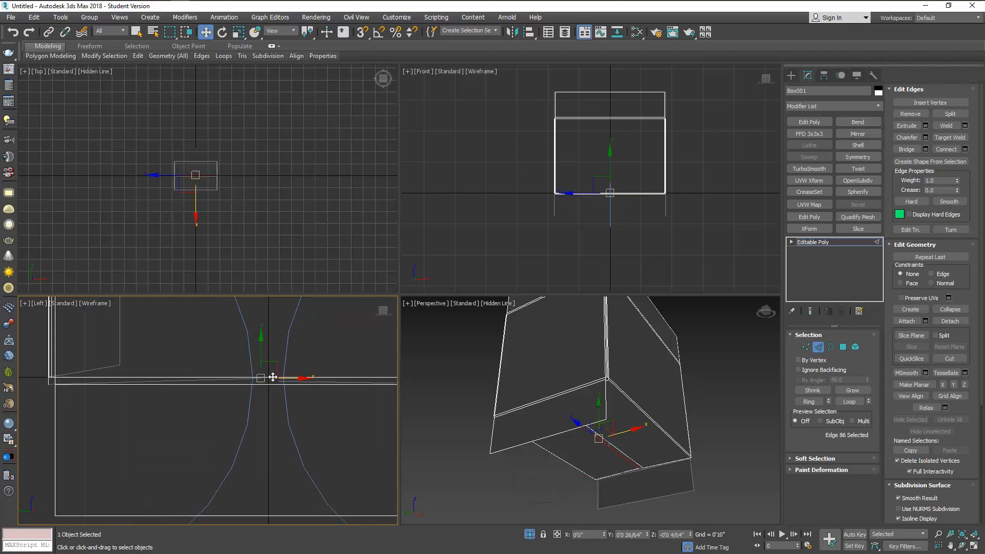
# Draw a guide circle in the Front view on one short bottom flap's fold line and clone it as an instance at the opposite flap.
pyautogui.click(469, 438)
pyautogui.click(813, 241)
pyautogui.click(791, 75)
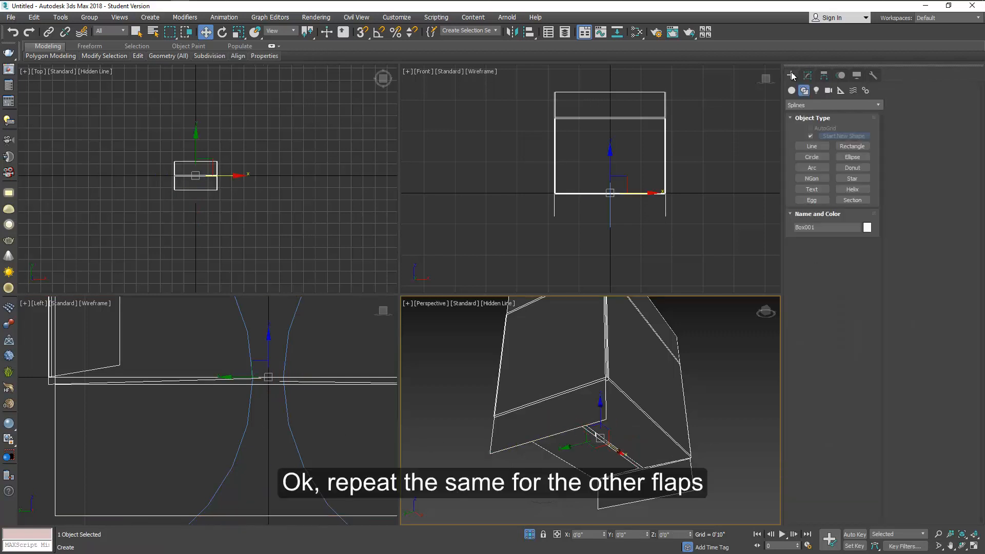
pyautogui.click(816, 158)
pyautogui.moveTo(555, 196)
pyautogui.mouseDown()
pyautogui.moveTo(593, 227)
pyautogui.moveTo(621, 197)
pyautogui.moveTo(694, 196)
pyautogui.mouseUp()
pyautogui.press('w')
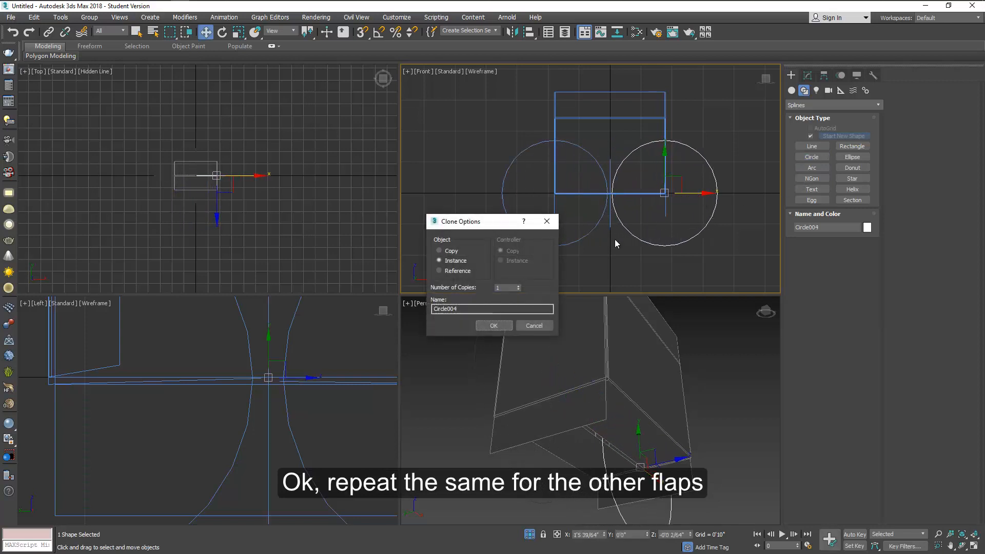
pyautogui.click(505, 324)
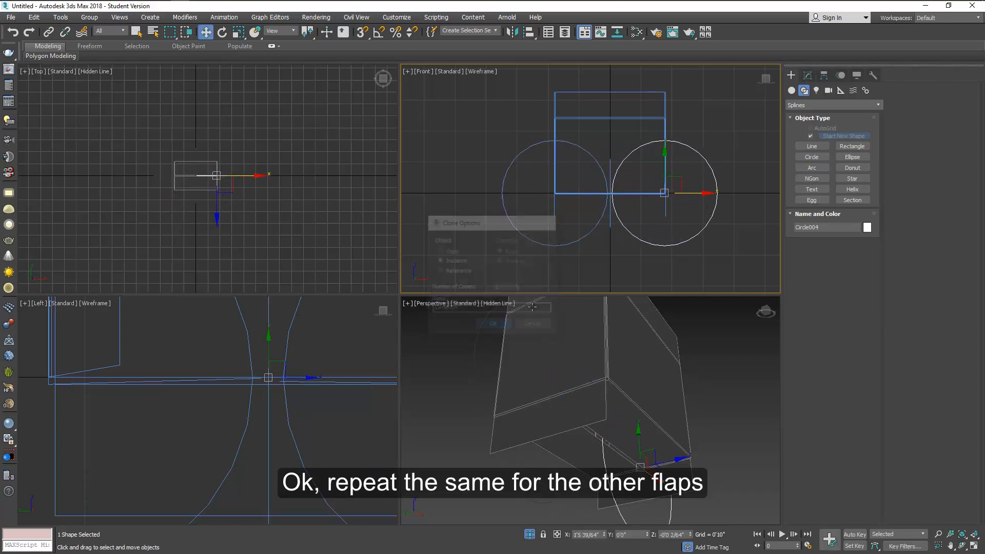
# Fold the first short bottom flap inward by moving its free edge to its guide circle, slightly below the box's base line.
pyautogui.click(555, 206)
pyautogui.click(808, 76)
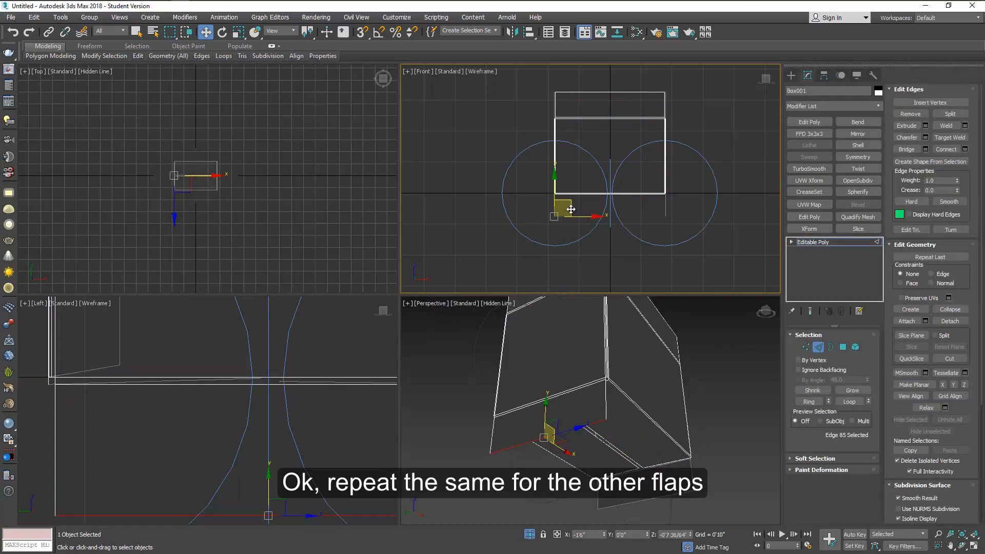
pyautogui.moveTo(571, 209); pyautogui.dragTo(605, 194)
pyautogui.scroll(6, 605, 195)
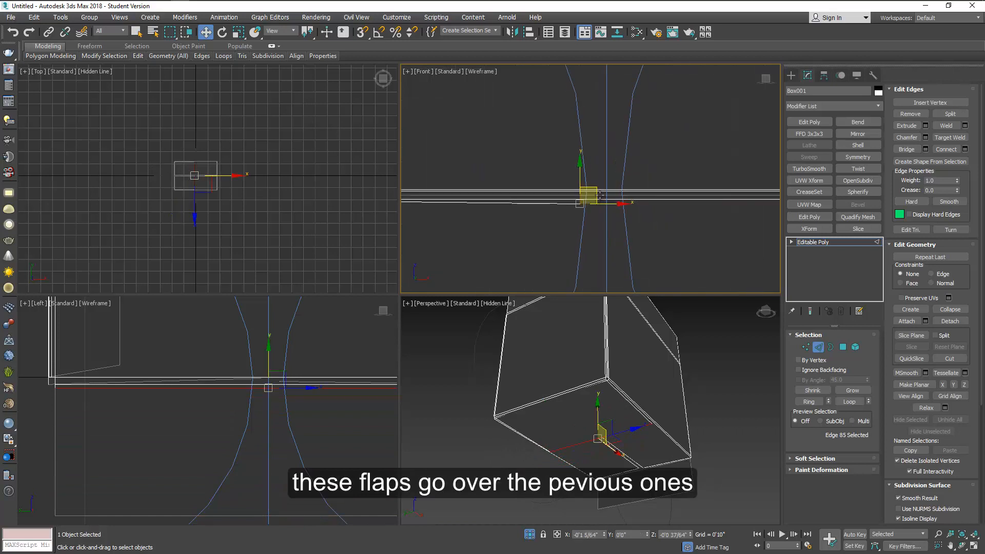
pyautogui.moveTo(594, 185)
pyautogui.mouseDown()
pyautogui.moveTo(596, 201)
pyautogui.moveTo(601, 181)
pyautogui.mouseUp()
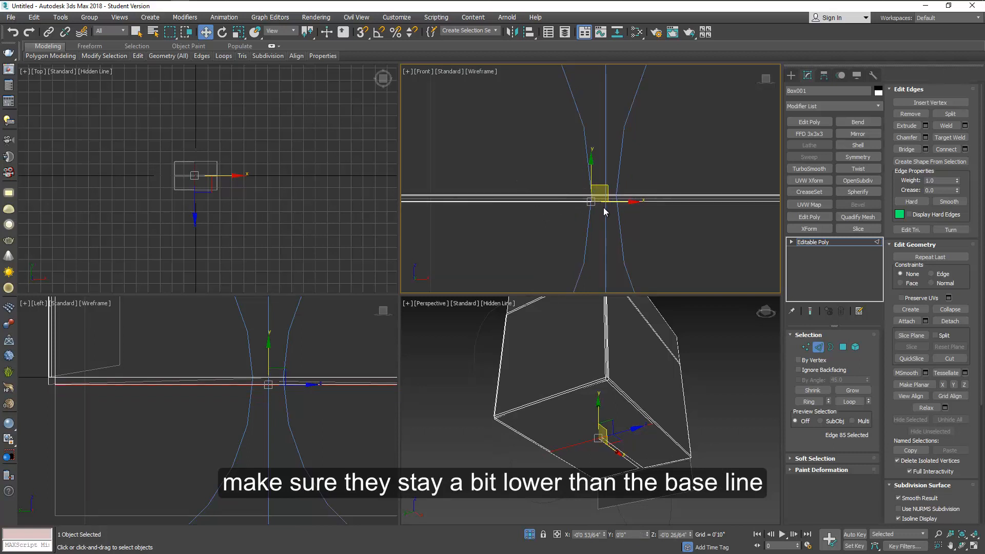
pyautogui.scroll(-3, 603, 207)
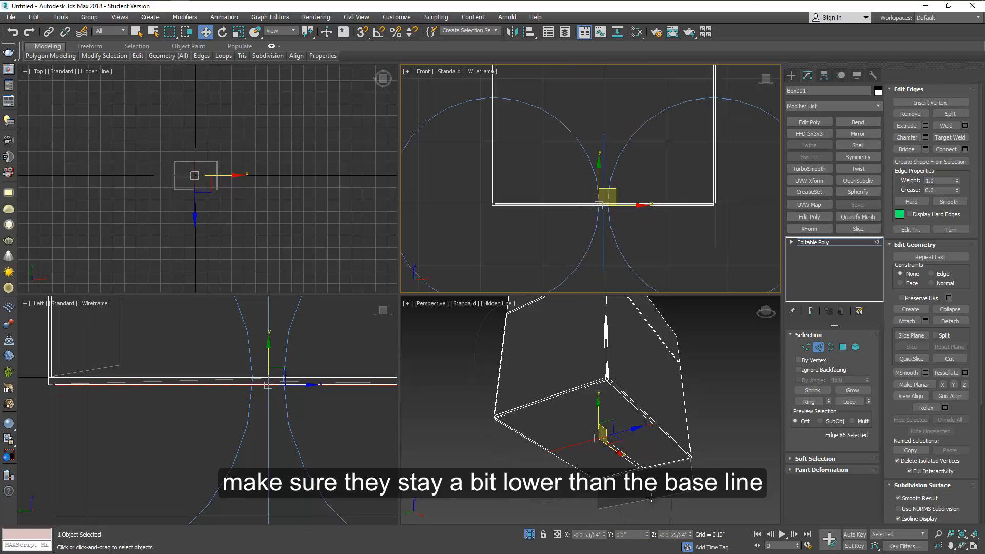
# Fold the opposite short bottom flap inward by moving its free edge to the second guide circle, slightly below the base line.
pyautogui.click(650, 498)
pyautogui.rightClick(706, 261)
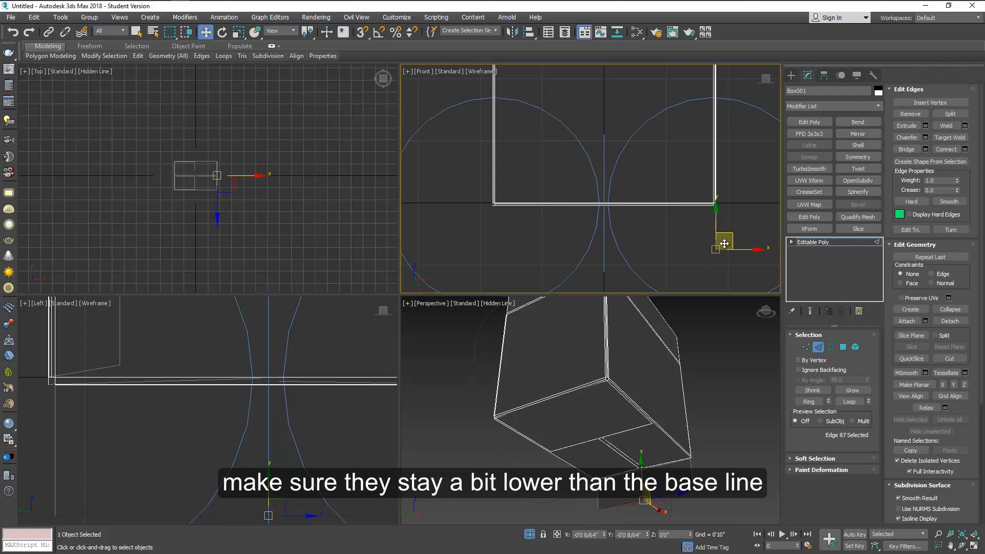
pyautogui.moveTo(723, 243); pyautogui.dragTo(625, 195)
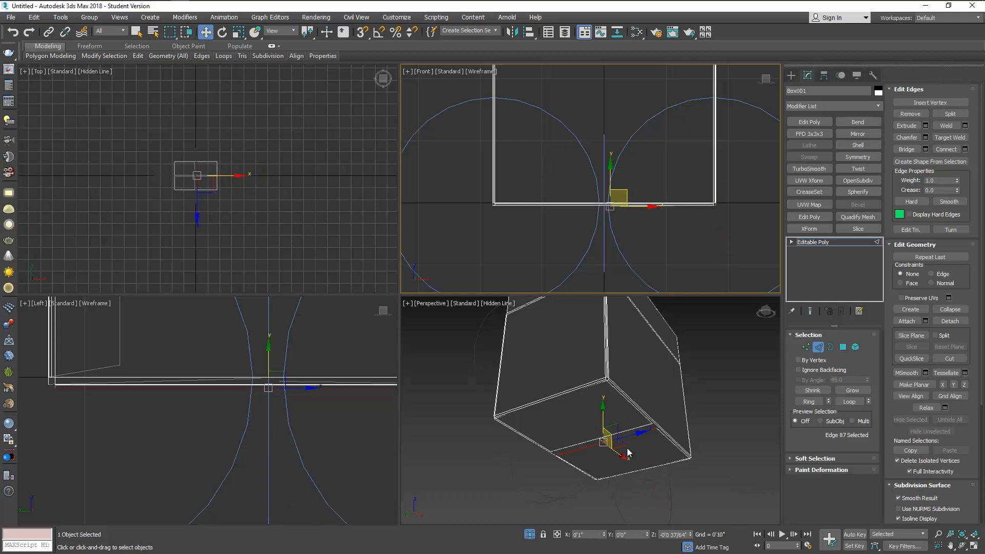
pyautogui.keyDown('alt'); pyautogui.moveTo(628, 452); pyautogui.dragTo(623, 541, button='middle'); pyautogui.keyUp('alt')
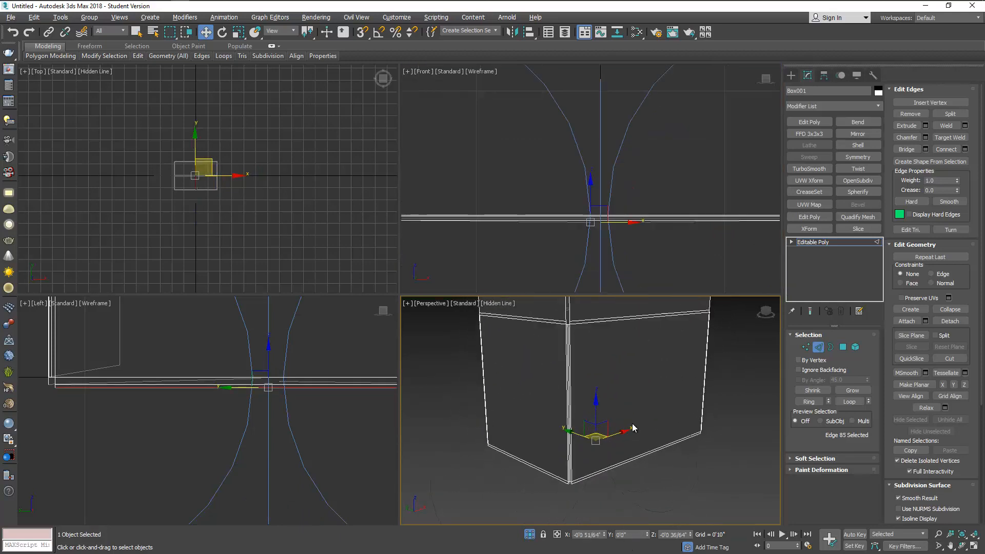
pyautogui.keyDown('alt'); pyautogui.moveTo(632, 425); pyautogui.dragTo(630, 442, button='middle'); pyautogui.keyUp('alt')
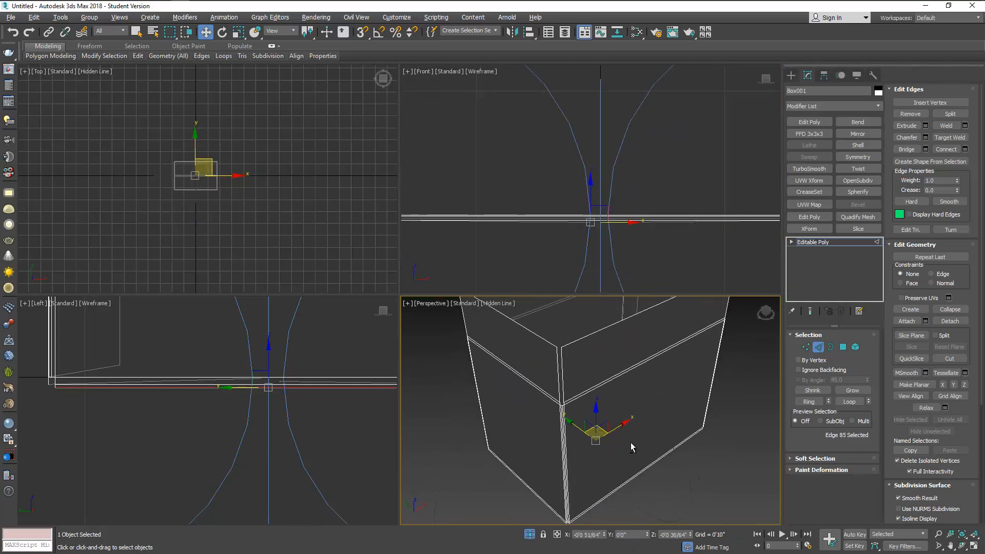
pyautogui.click(818, 347)
pyautogui.scroll(-5, 656, 386)
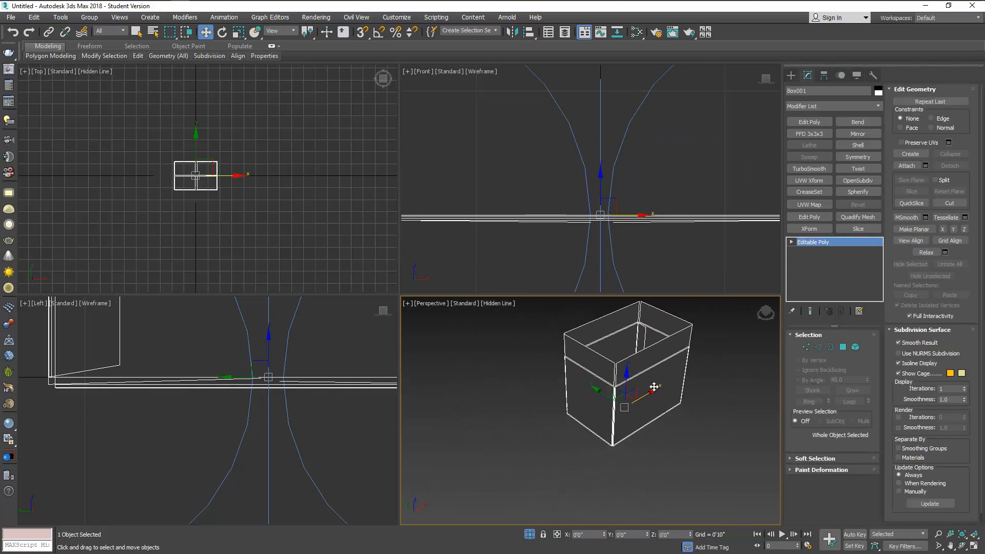
pyautogui.moveTo(644, 394); pyautogui.dragTo(629, 408, button='middle')
# Move both guide circles of the short bottom flaps straight up in the Front view to the top flaps' fold line.
pyautogui.rightClick(326, 446)
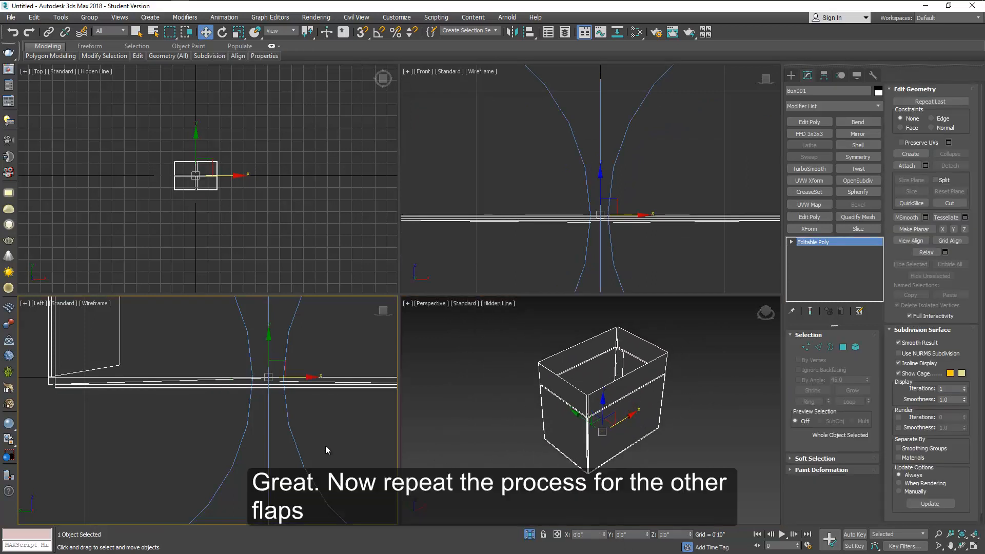
pyautogui.scroll(-6, 326, 445)
pyautogui.moveTo(310, 433); pyautogui.dragTo(243, 454, button='middle')
pyautogui.rightClick(639, 209)
pyautogui.scroll(-4, 646, 190)
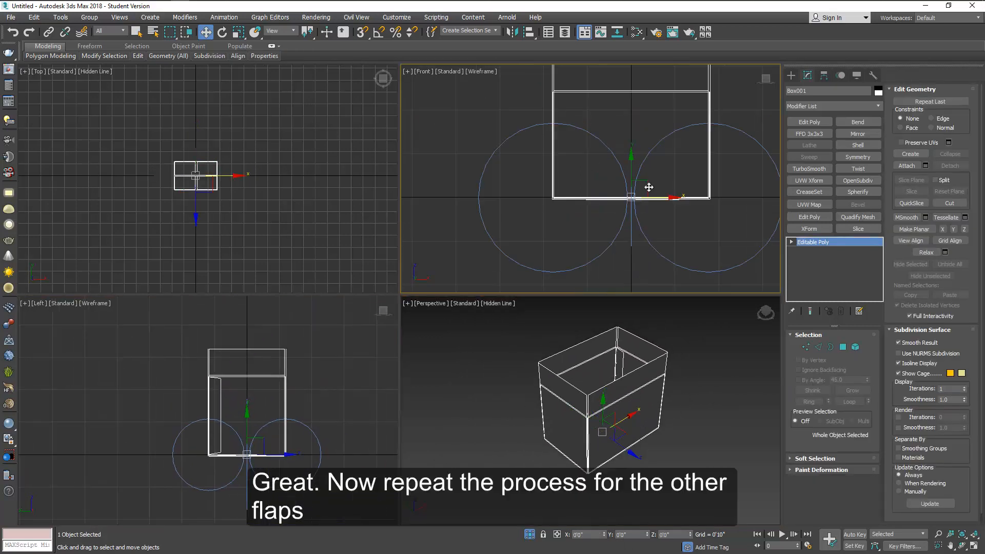
pyautogui.click(660, 228)
pyautogui.click(660, 235)
pyautogui.keyDown('ctrl'); pyautogui.click(613, 236); pyautogui.keyUp('ctrl')
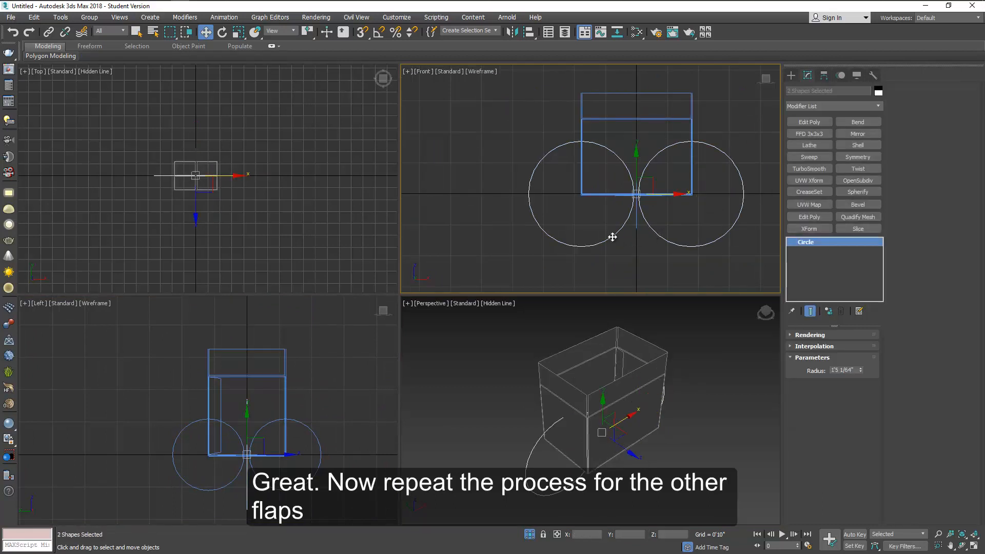
pyautogui.moveTo(635, 164); pyautogui.dragTo(627, 90)
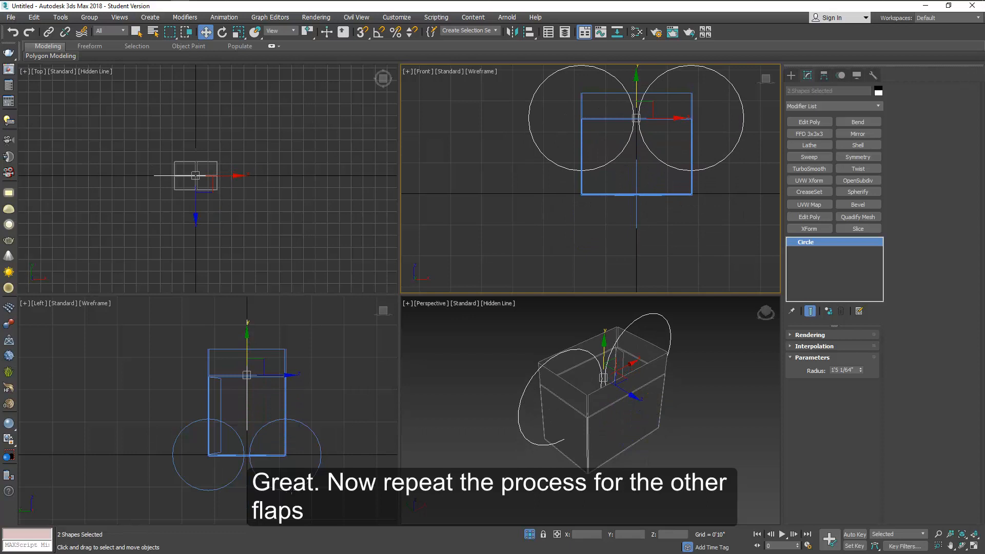
# Move both guide circles of the long bottom flaps straight up in the Left view to the top flaps' fold line.
pyautogui.click(291, 490)
pyautogui.keyDown('ctrl'); pyautogui.click(227, 485); pyautogui.keyUp('ctrl')
pyautogui.moveTo(246, 432); pyautogui.dragTo(259, 350)
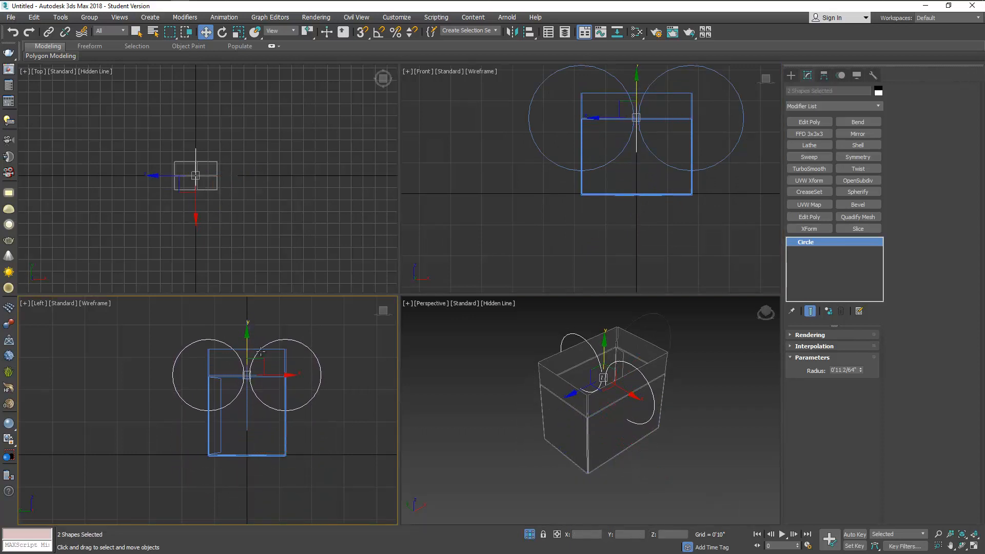
pyautogui.click(517, 471)
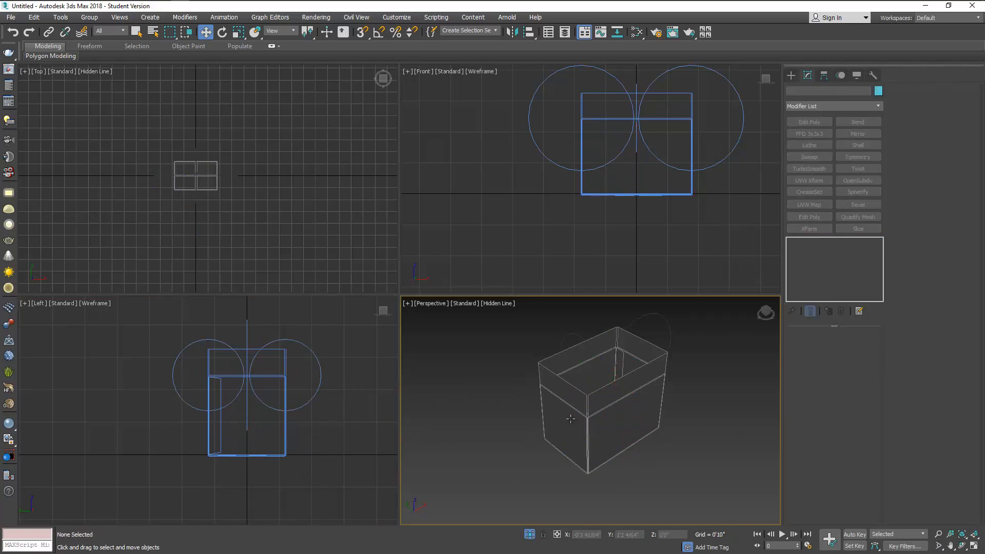
# Fold both short top flaps outward in the Front view, placing one free edge slightly below its fold line and the other above it, on the guide circles.
pyautogui.click(621, 441)
pyautogui.click(818, 348)
pyautogui.click(567, 397)
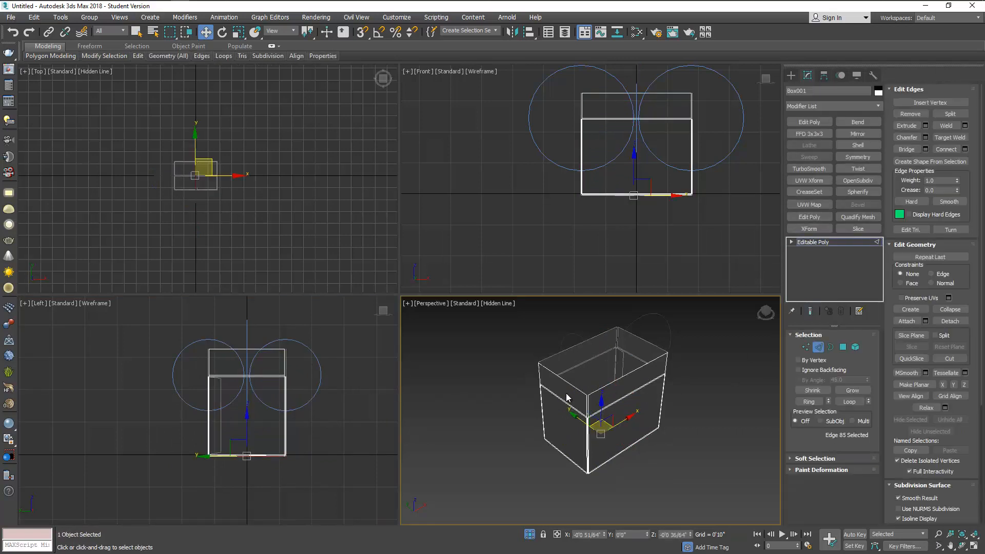
pyautogui.click(570, 384)
pyautogui.rightClick(255, 410)
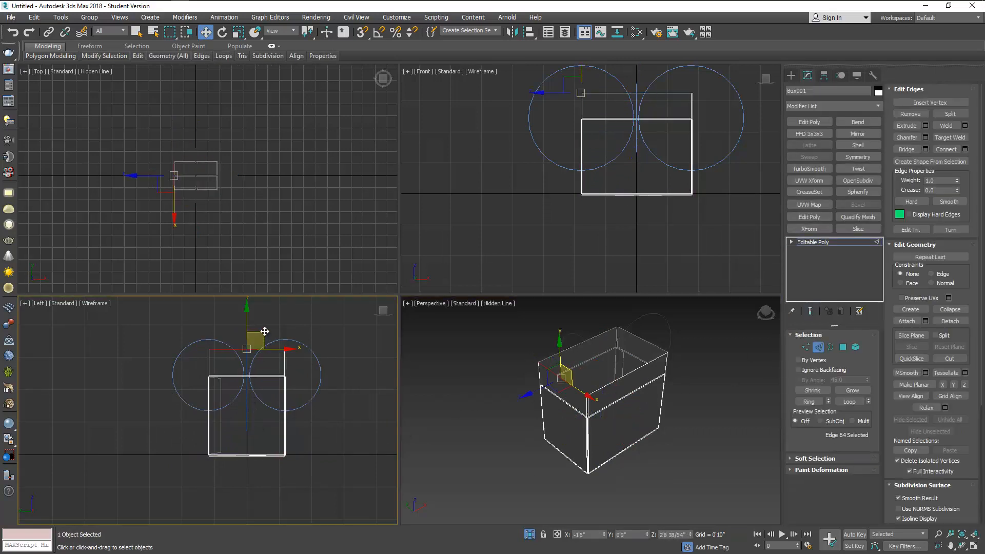
pyautogui.moveTo(615, 159); pyautogui.dragTo(615, 179, button='middle')
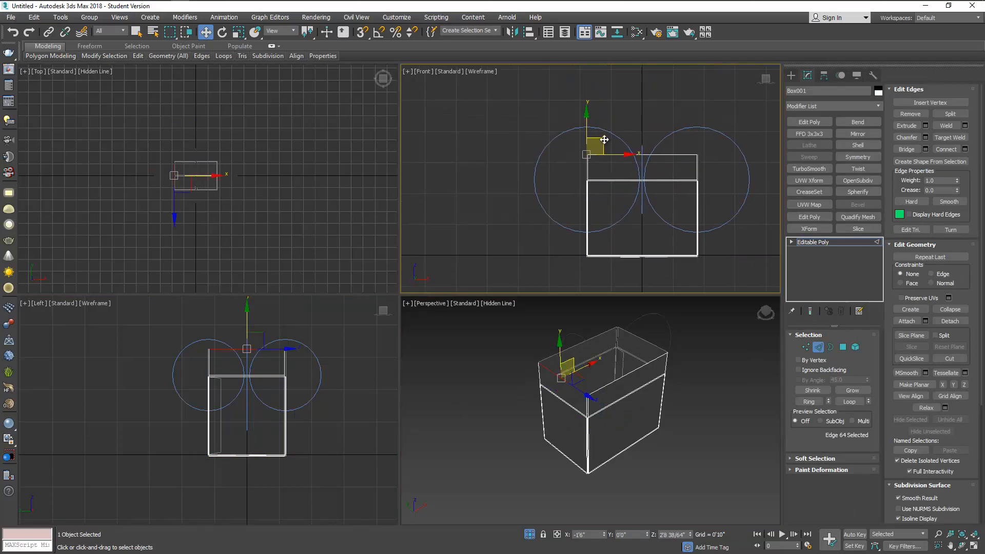
pyautogui.moveTo(604, 139); pyautogui.dragTo(553, 173)
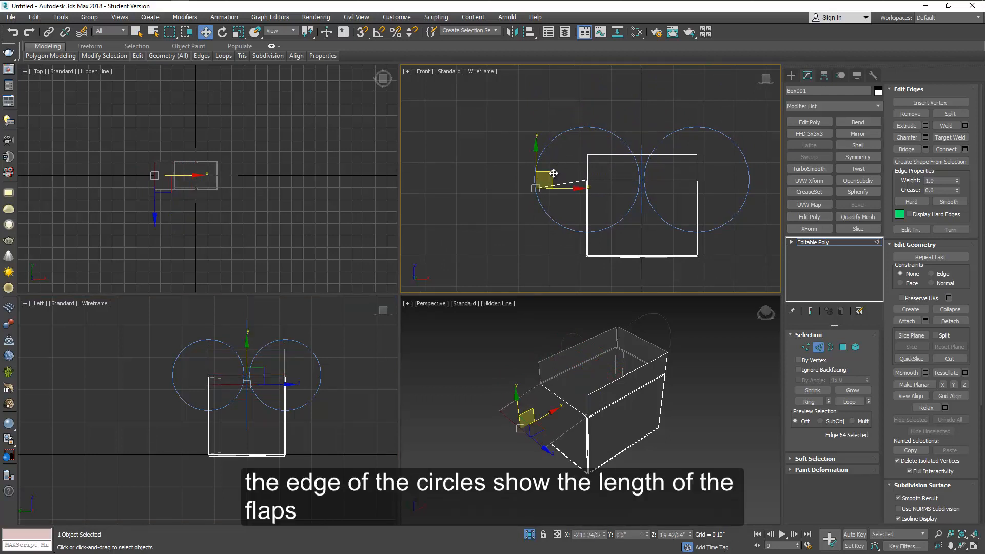
pyautogui.click(645, 342)
pyautogui.moveTo(707, 150); pyautogui.dragTo(763, 148)
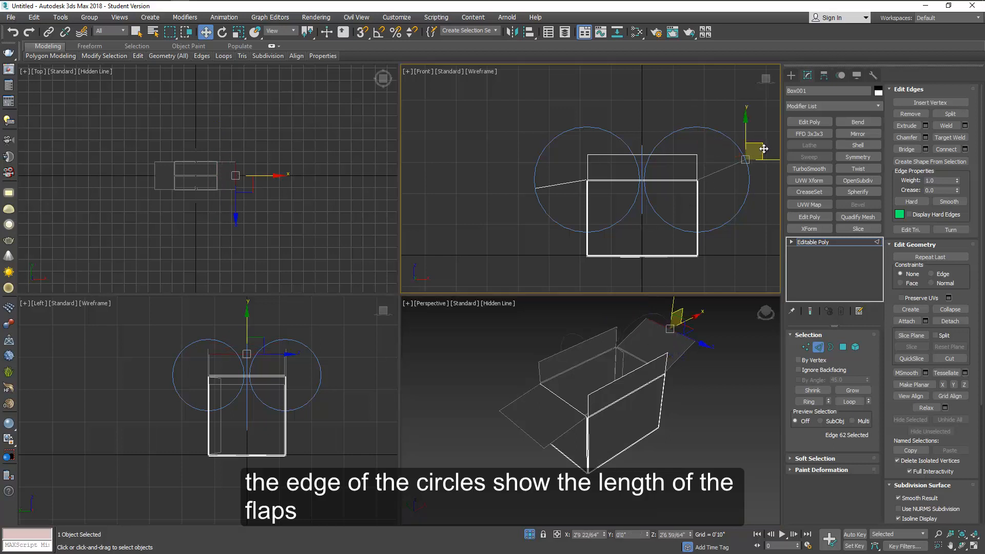
# Fold both long top flaps outward in the Left view by moving their free edges onto the guide circles at different angles.
pyautogui.click(630, 372)
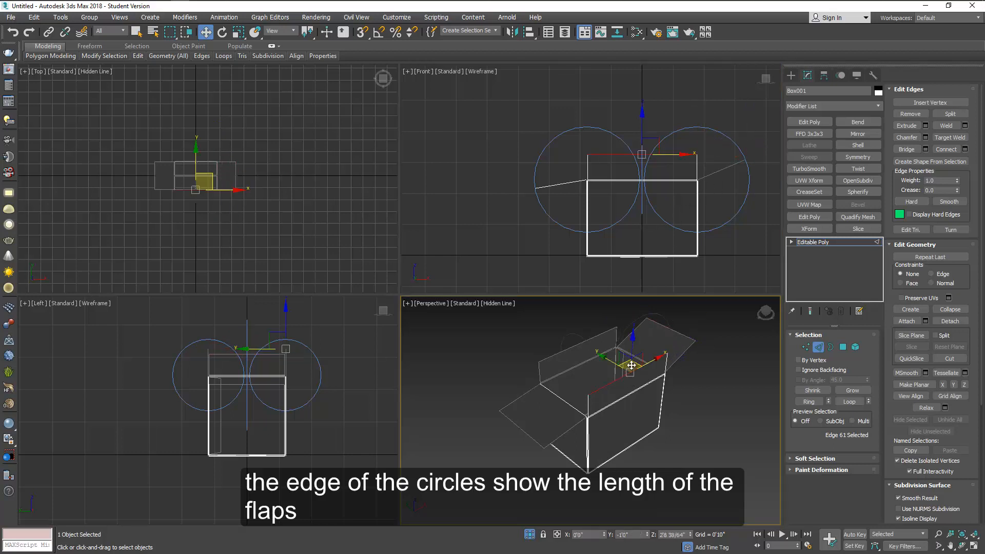
pyautogui.rightClick(347, 406)
pyautogui.moveTo(302, 333); pyautogui.dragTo(342, 380)
pyautogui.click(568, 346)
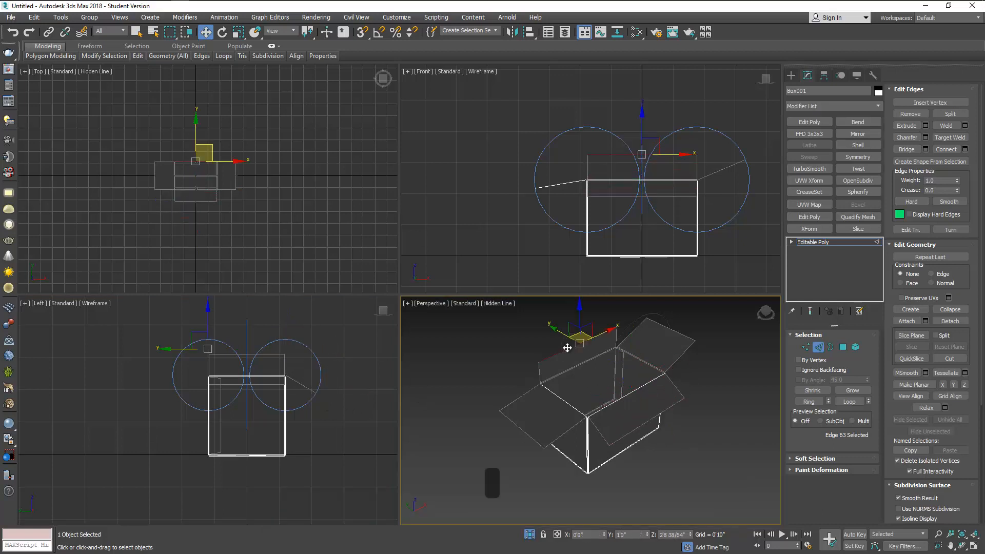
pyautogui.rightClick(323, 401)
pyautogui.moveTo(223, 332); pyautogui.dragTo(193, 349)
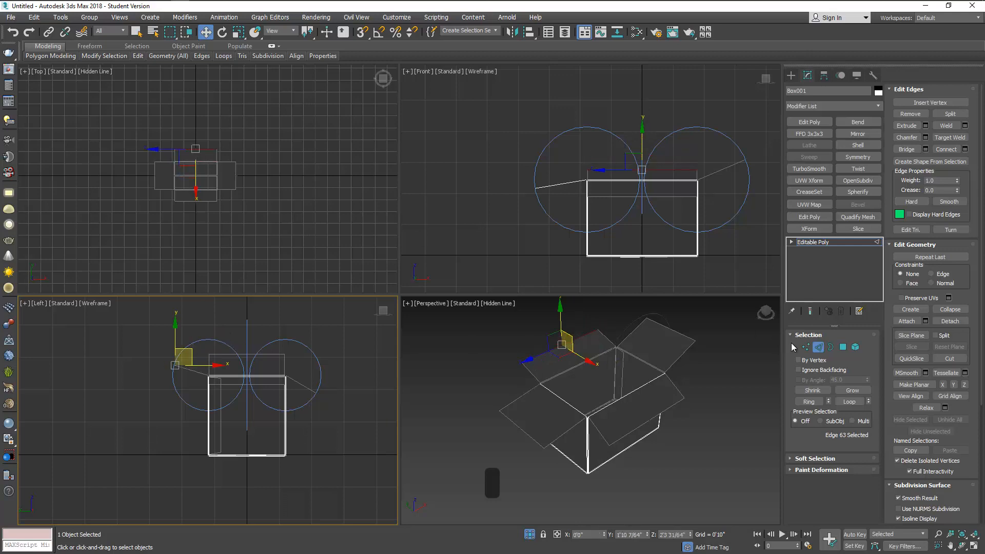
pyautogui.click(818, 346)
pyautogui.middleClick(682, 411)
pyautogui.hotkey('alt', 'w')
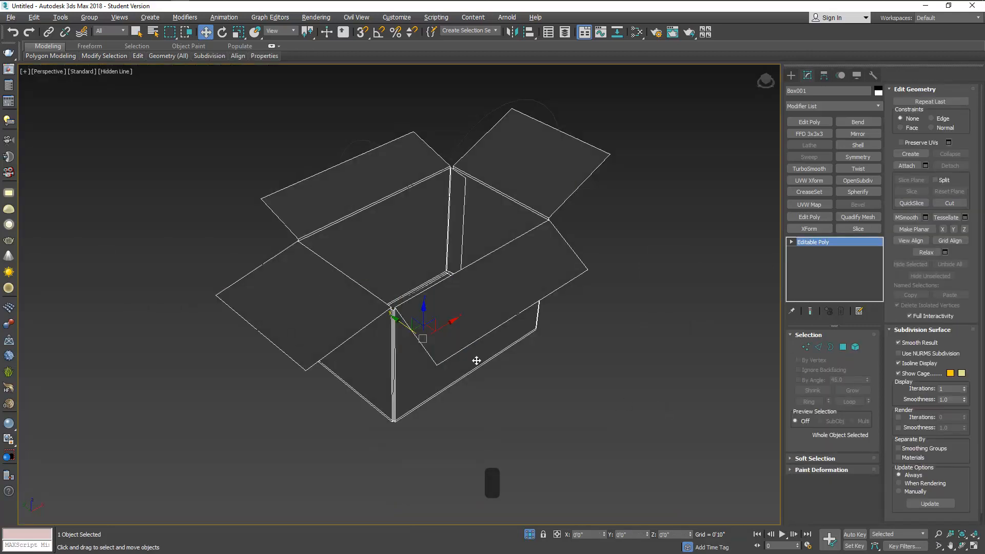
pyautogui.keyDown('alt'); pyautogui.moveTo(482, 353); pyautogui.dragTo(473, 365, button='middle'); pyautogui.keyUp('alt')
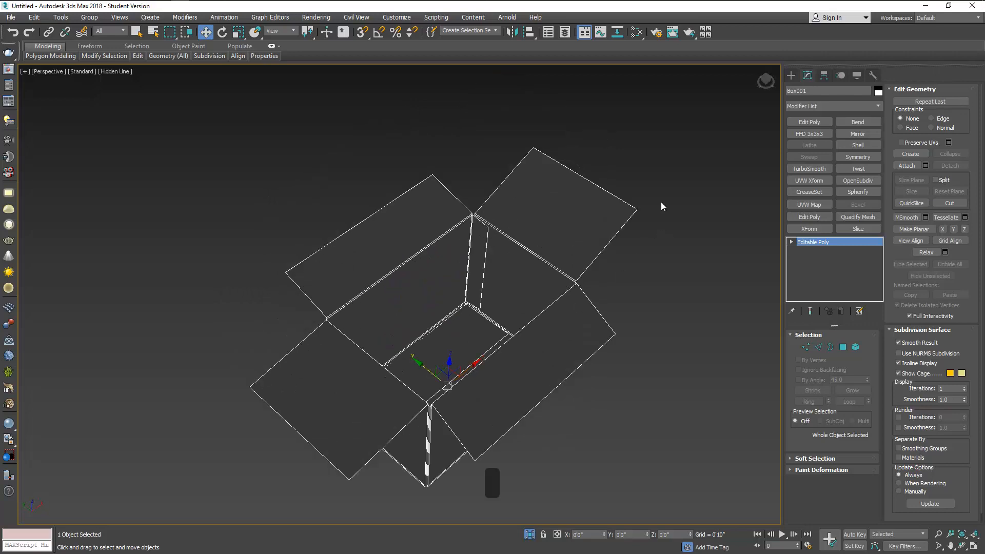
# Check the VRayMtl material that uses cardboardpaper.jpg as its diffuse map and render a test view of the open box.
pyautogui.click(635, 32)
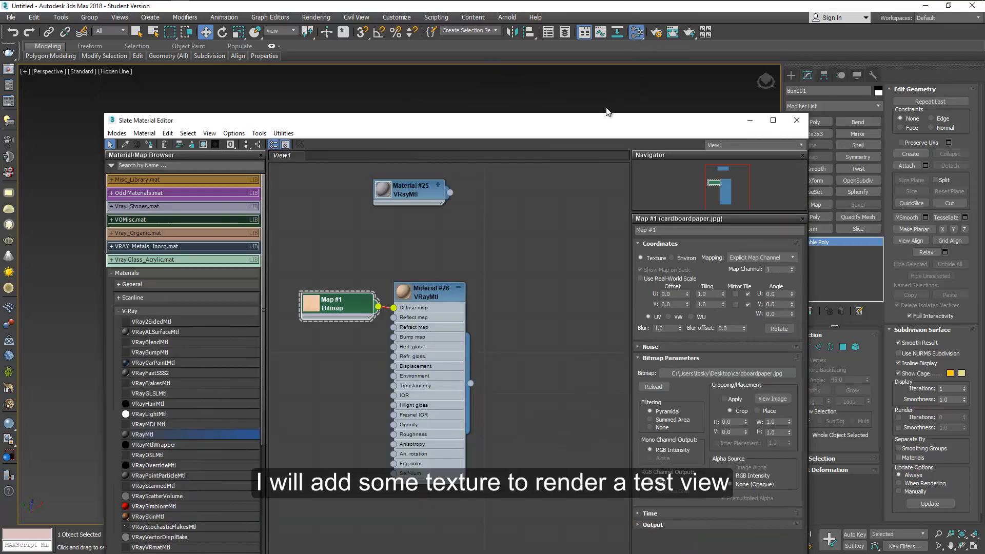
pyautogui.moveTo(593, 122); pyautogui.dragTo(592, 98)
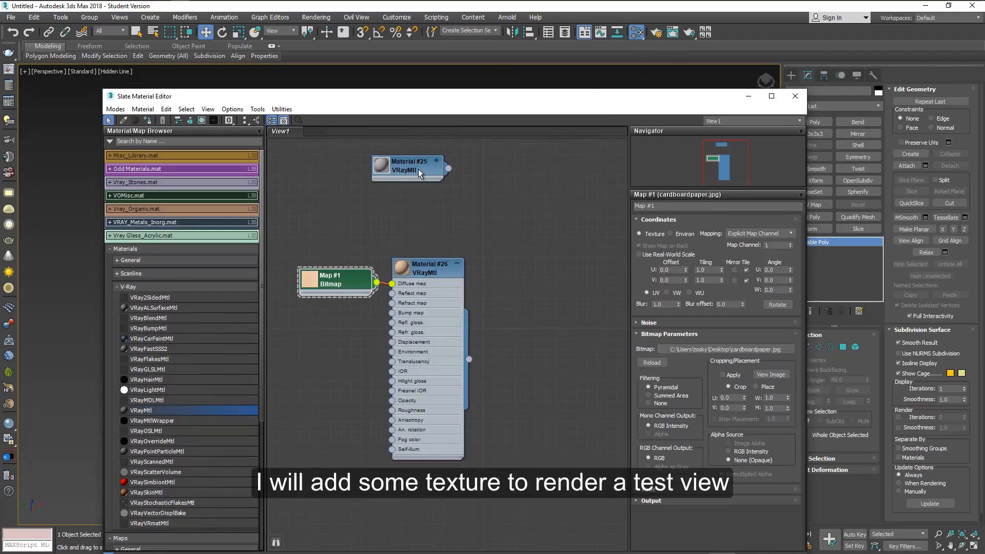
pyautogui.click(426, 265)
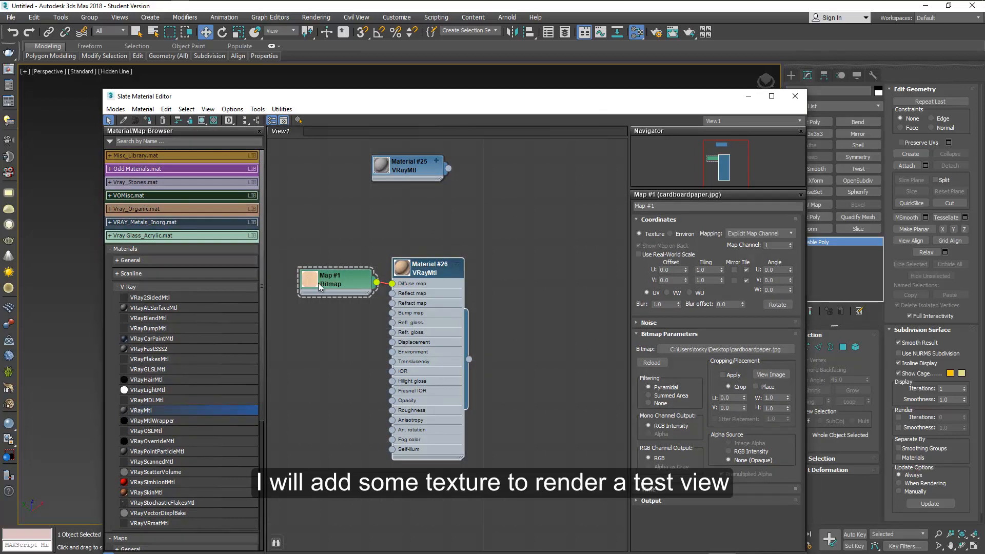
pyautogui.click(342, 282)
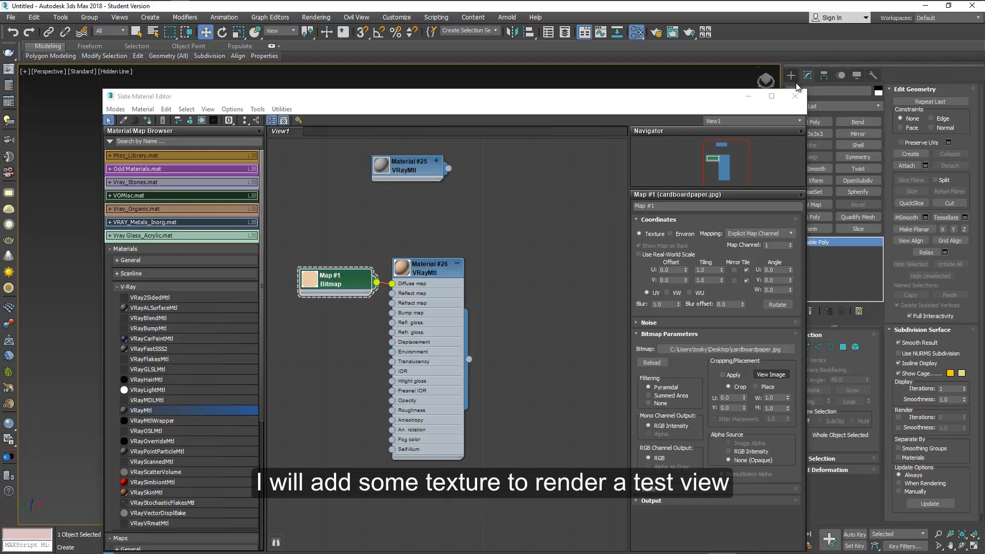
pyautogui.moveTo(709, 100); pyautogui.dragTo(712, 156)
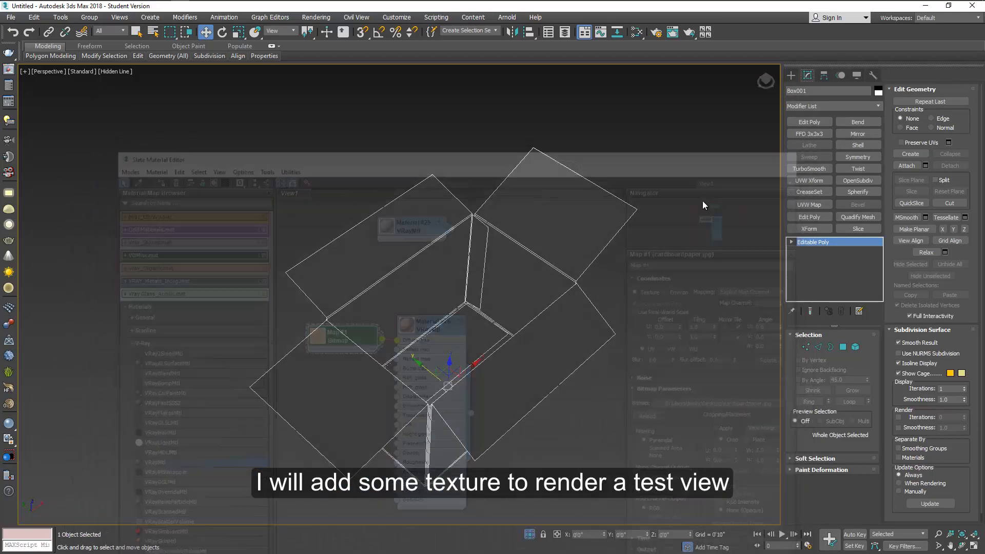
pyautogui.click(689, 34)
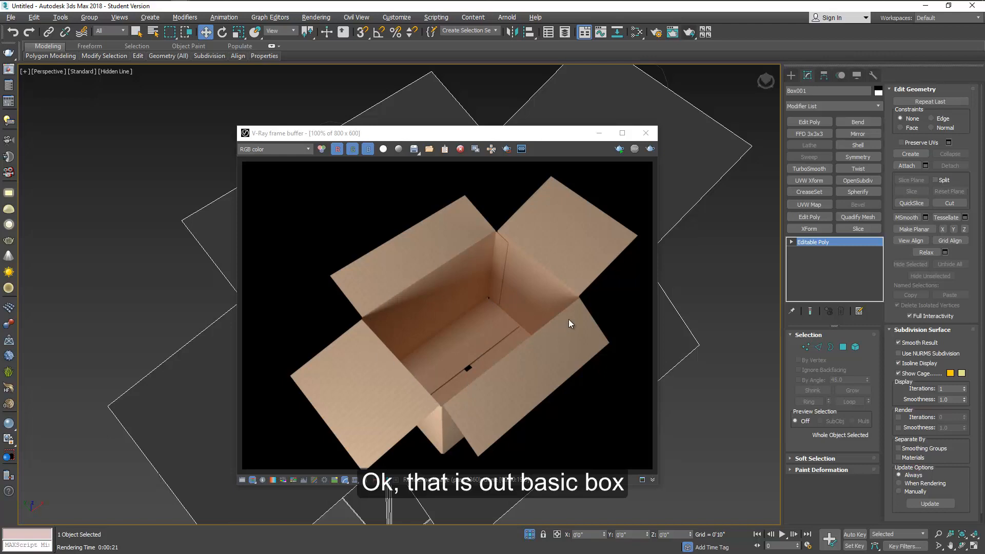
pyautogui.click(646, 133)
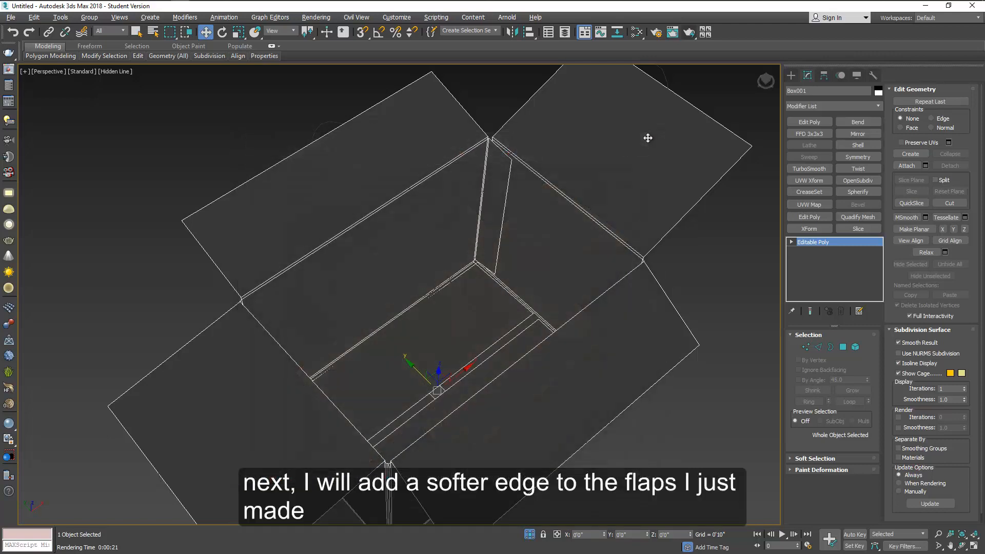
# Select the four fold edges where the opened top flaps meet the box walls.
pyautogui.keyDown('alt'); pyautogui.moveTo(483, 461); pyautogui.dragTo(512, 387, button='middle'); pyautogui.keyUp('alt')
pyautogui.scroll(5, 473, 341)
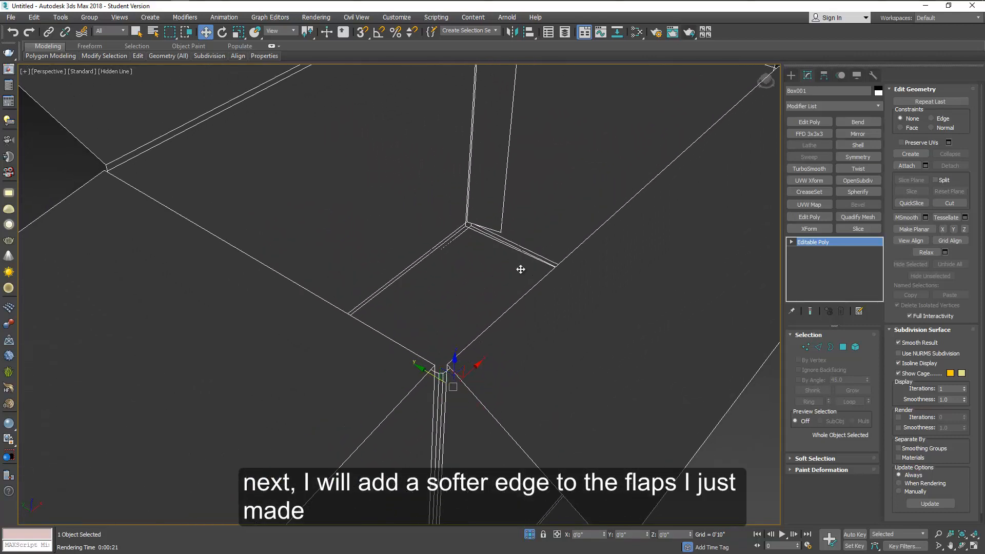
pyautogui.moveTo(556, 153); pyautogui.dragTo(531, 376, button='middle')
pyautogui.moveTo(519, 294); pyautogui.dragTo(512, 361, button='middle')
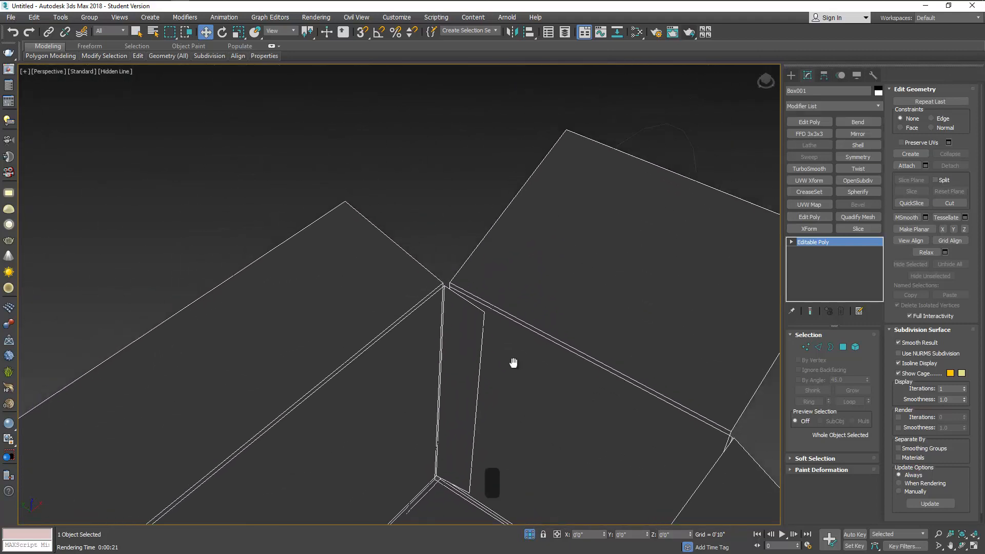
pyautogui.scroll(3, 464, 321)
pyautogui.scroll(-1, 469, 312)
pyautogui.keyDown('alt'); pyautogui.moveTo(488, 295); pyautogui.dragTo(481, 304, button='middle'); pyautogui.keyUp('alt')
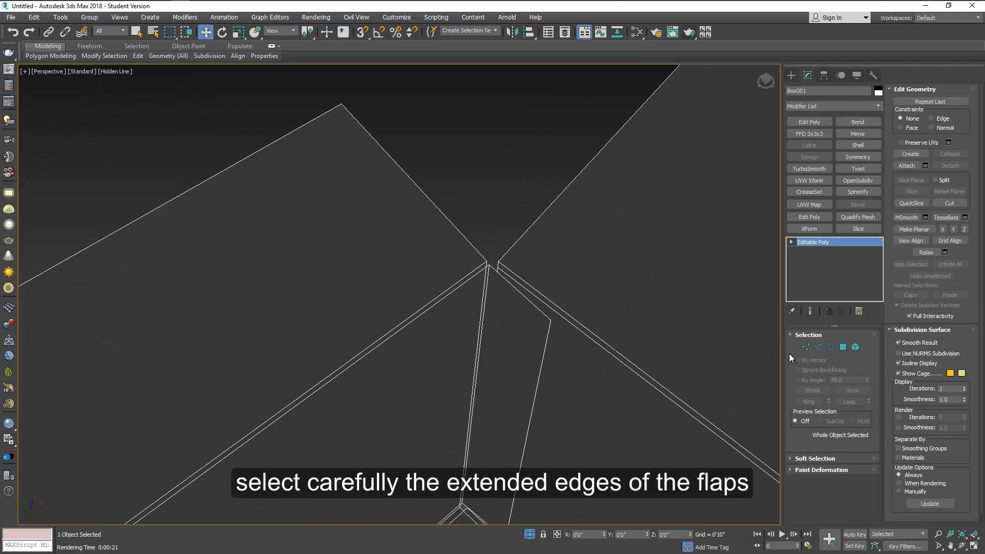
pyautogui.click(818, 347)
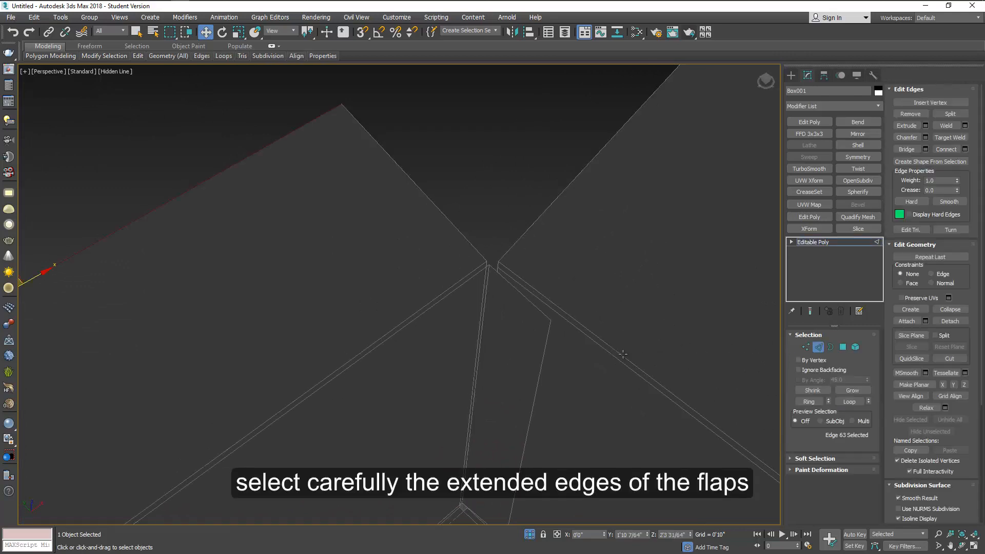
pyautogui.click(623, 354)
pyautogui.moveTo(637, 345); pyautogui.dragTo(556, 277, button='middle')
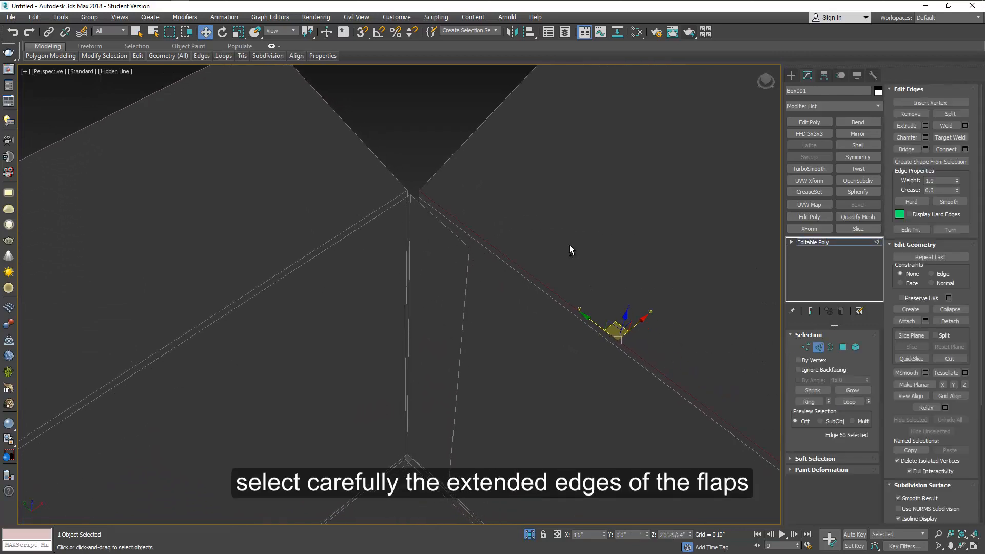
pyautogui.scroll(-4, 570, 246)
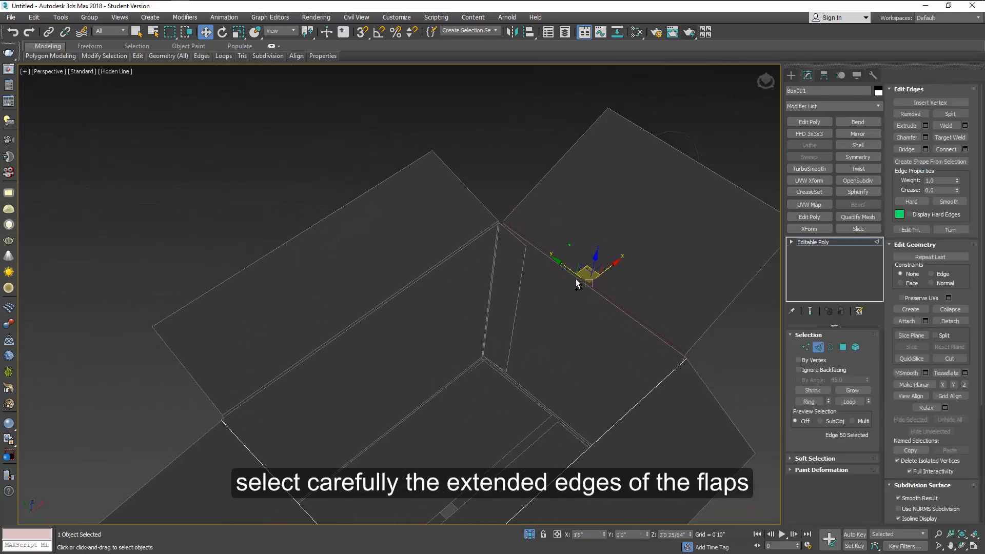
pyautogui.keyDown('ctrl'); pyautogui.click(436, 276); pyautogui.keyUp('ctrl')
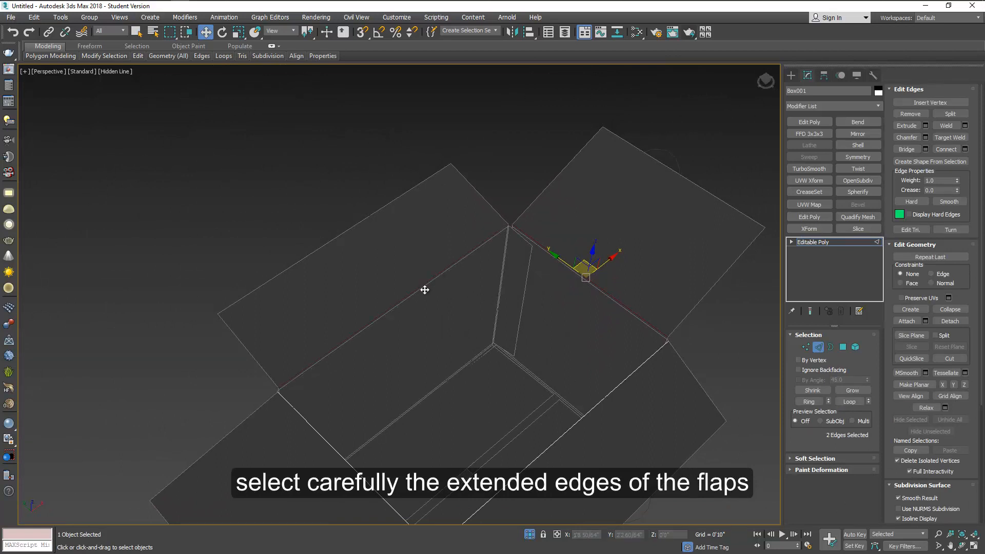
pyautogui.keyDown('ctrl'); pyautogui.click(315, 428); pyautogui.keyUp('ctrl')
pyautogui.keyDown('ctrl'); pyautogui.click(575, 425); pyautogui.keyUp('ctrl')
# Add the four fold edges of the closed bottom flaps to the edge selection.
pyautogui.keyDown('alt'); pyautogui.moveTo(595, 386); pyautogui.dragTo(595, 291, button='middle'); pyautogui.keyUp('alt')
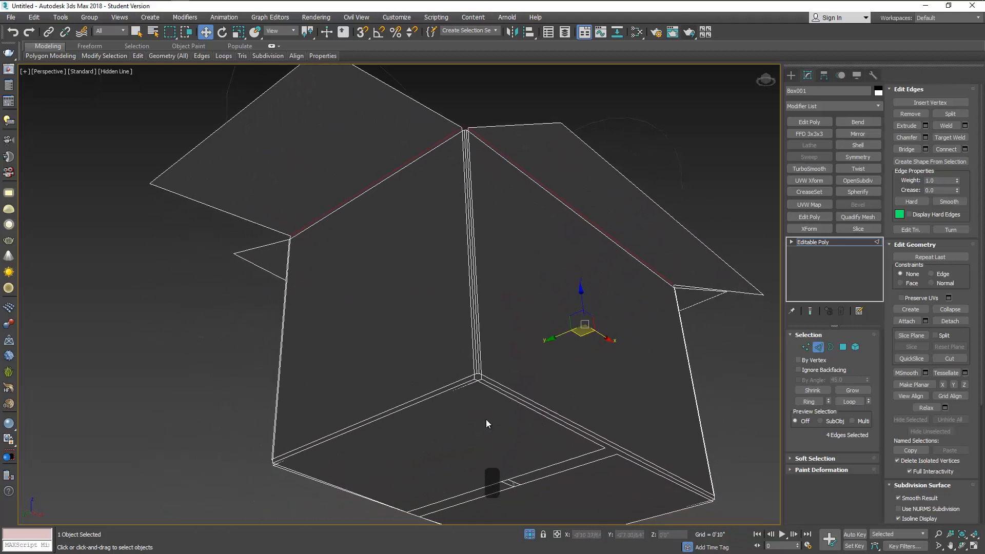
pyautogui.keyDown('ctrl'); pyautogui.click(435, 398); pyautogui.keyUp('ctrl')
pyautogui.keyDown('ctrl'); pyautogui.click(681, 509); pyautogui.keyUp('ctrl')
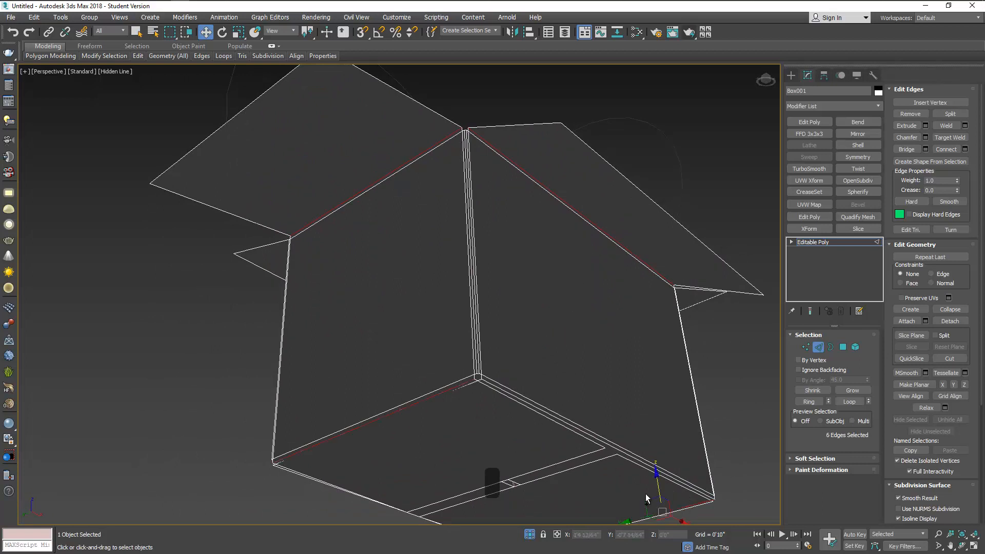
pyautogui.keyDown('ctrl'); pyautogui.click(582, 431); pyautogui.keyUp('ctrl')
pyautogui.keyDown('alt'); pyautogui.moveTo(519, 474); pyautogui.dragTo(394, 448, button='middle'); pyautogui.keyUp('alt')
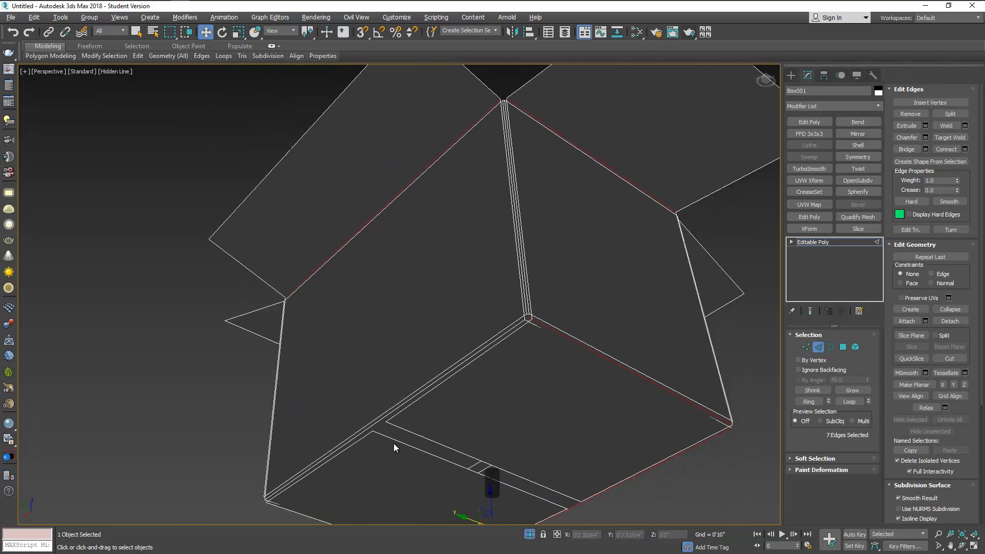
pyautogui.keyDown('ctrl'); pyautogui.click(377, 423); pyautogui.keyUp('ctrl')
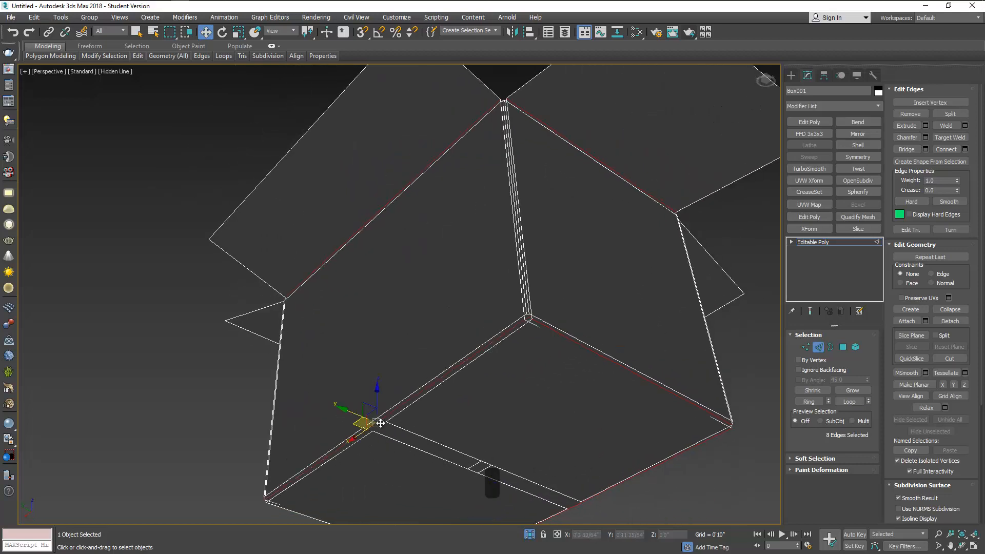
# Chamfer the selected flap fold edges with 3 segments and adjust the amount to 0'0 15/64".
pyautogui.click(925, 137)
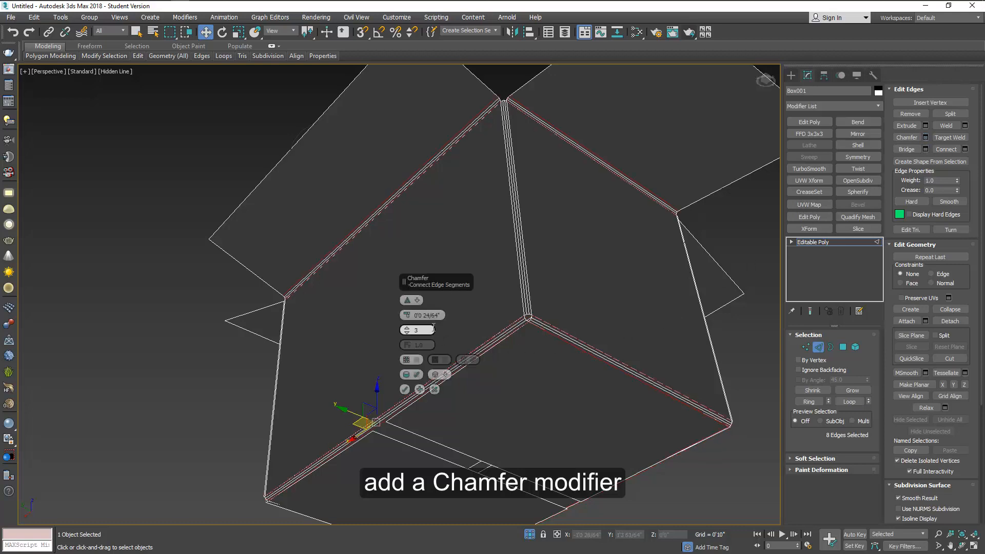
pyautogui.scroll(5, 533, 323)
pyautogui.scroll(-1, 534, 323)
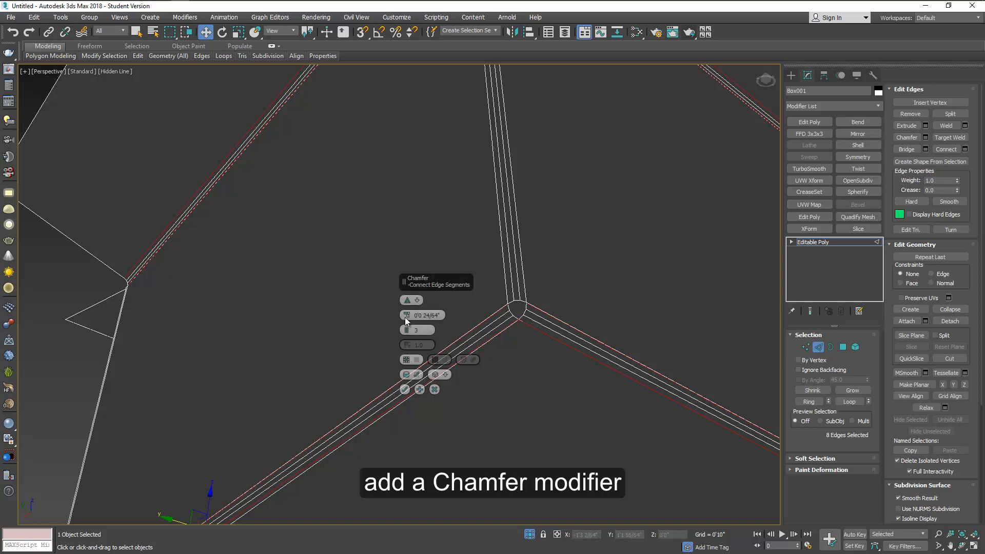
pyautogui.moveTo(407, 318); pyautogui.dragTo(407, 318)
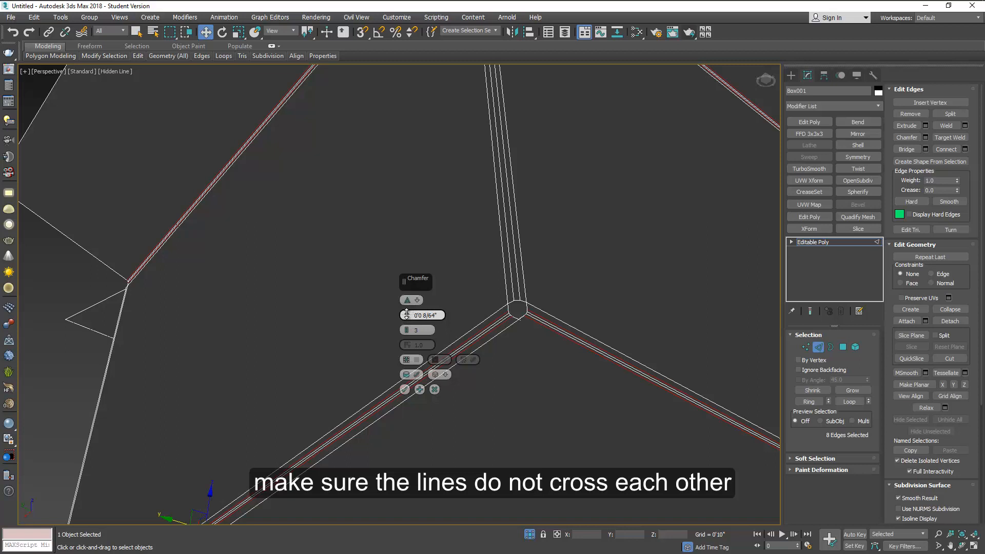
pyautogui.moveTo(406, 314); pyautogui.dragTo(406, 313)
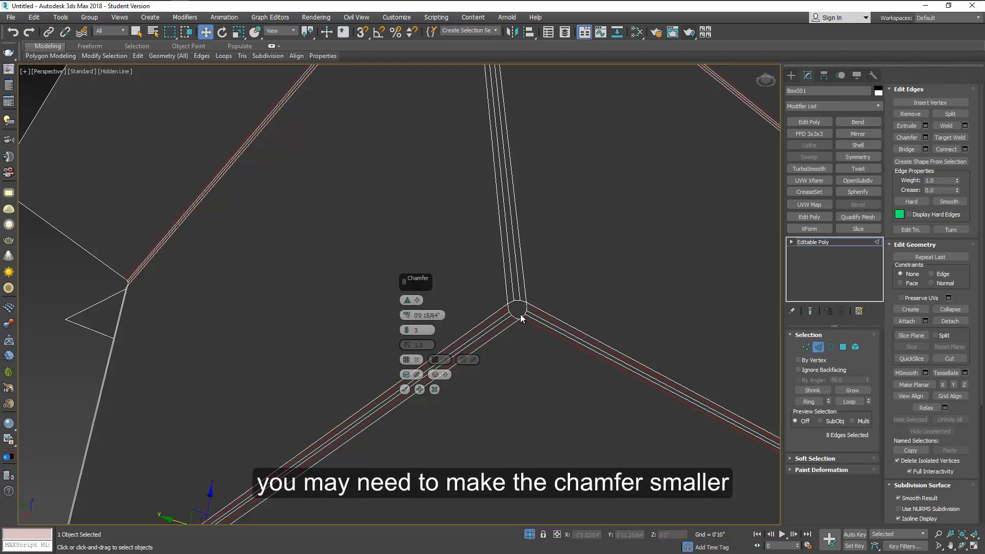
# Add the vertical fold edge of the seam flap to the chamfer and apply it with an amount of 0'0 12/64".
pyautogui.scroll(-10, 529, 258)
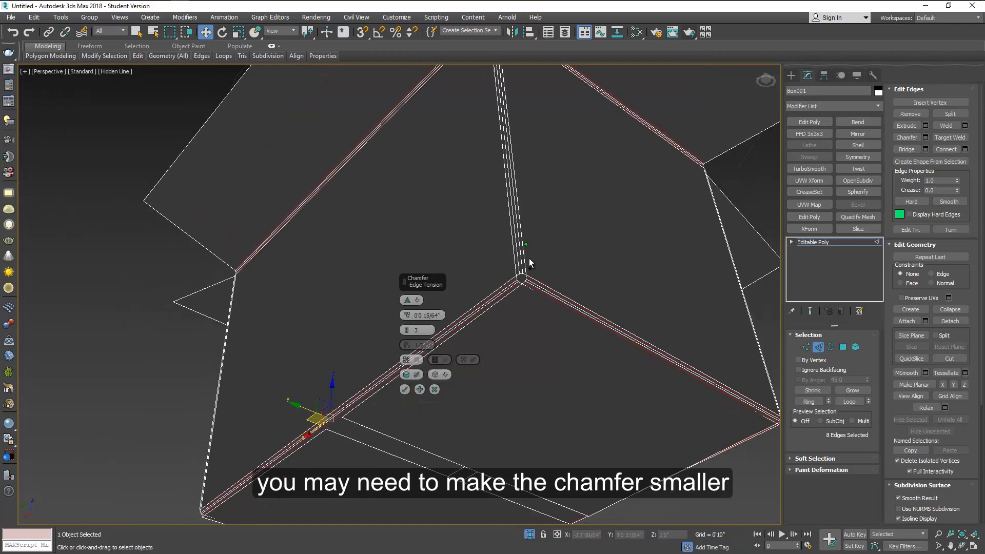
pyautogui.keyDown('alt'); pyautogui.moveTo(544, 280); pyautogui.dragTo(554, 307, button='middle'); pyautogui.keyUp('alt')
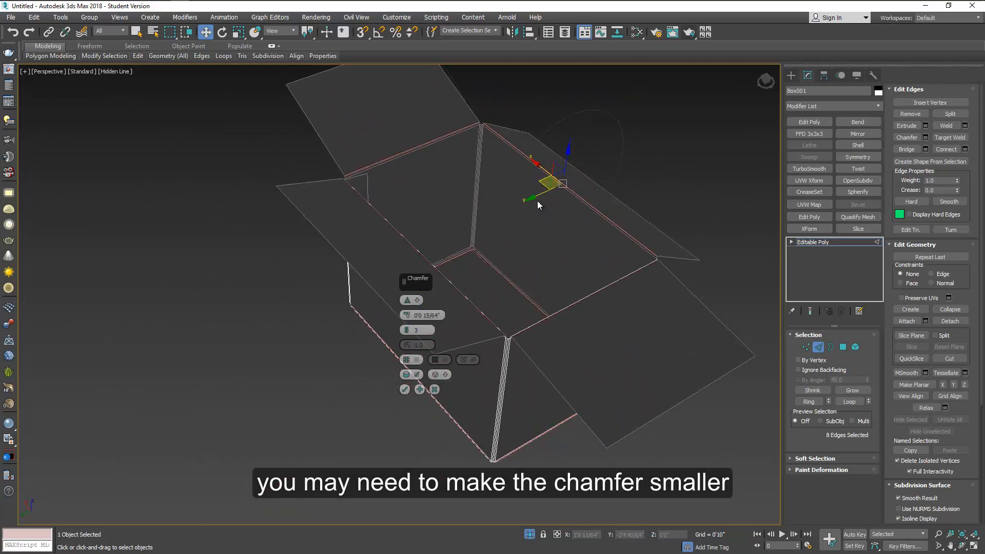
pyautogui.moveTo(537, 201); pyautogui.dragTo(507, 385, button='middle')
pyautogui.scroll(5, 502, 282)
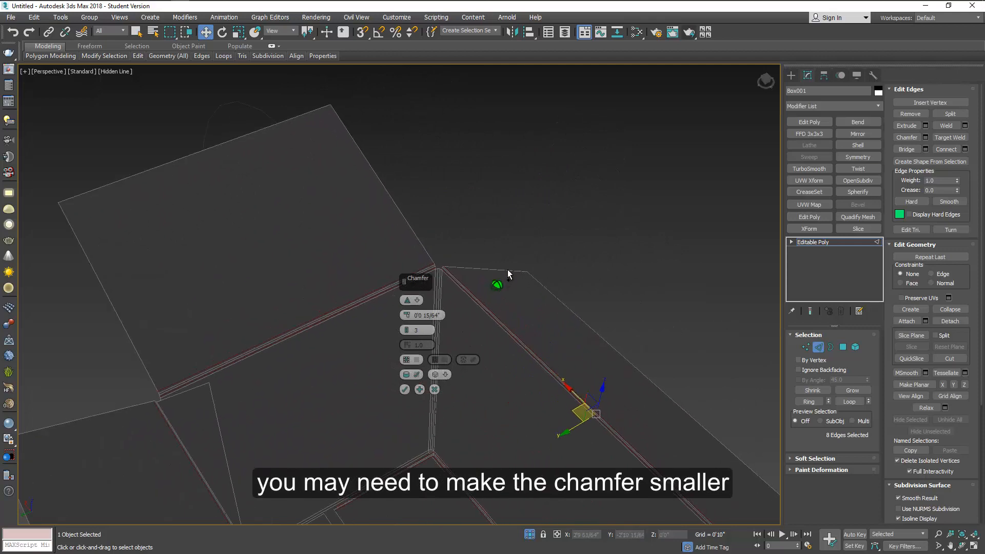
pyautogui.scroll(-4, 507, 270)
pyautogui.moveTo(348, 368)
pyautogui.keyDown('alt'); pyautogui.mouseDown(button='middle')
pyautogui.moveTo(293, 379)
pyautogui.moveTo(351, 357)
pyautogui.mouseUp(button='middle'); pyautogui.keyUp('alt')
pyautogui.scroll(5, 521, 264)
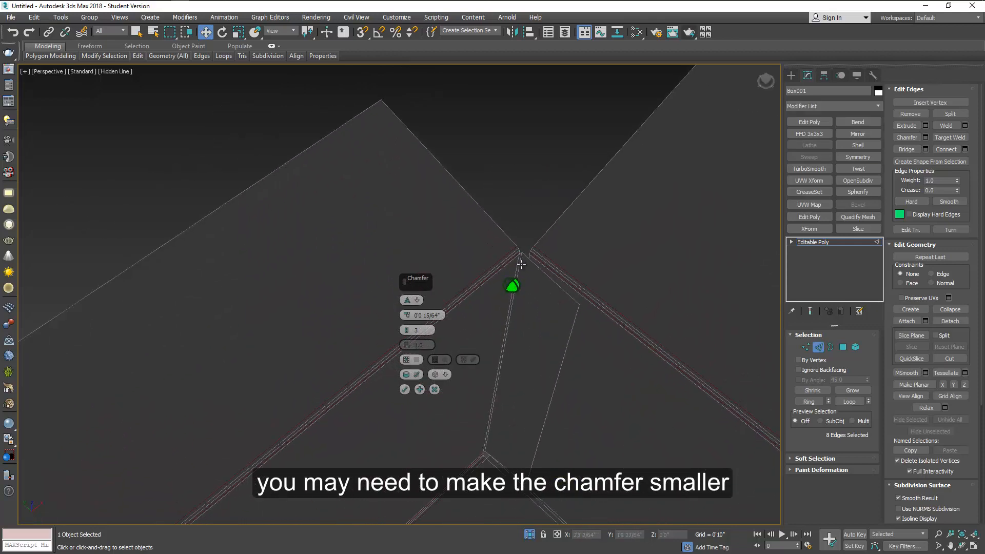
pyautogui.keyDown('ctrl'); pyautogui.click(514, 296); pyautogui.keyUp('ctrl')
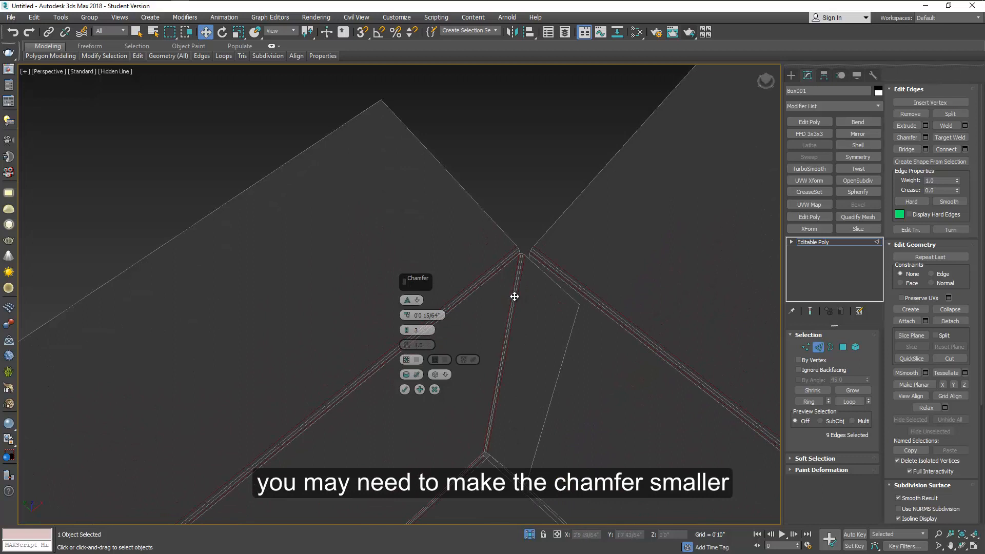
pyautogui.moveTo(527, 272)
pyautogui.keyDown('alt'); pyautogui.mouseDown(button='middle')
pyautogui.moveTo(521, 282)
pyautogui.moveTo(528, 275)
pyautogui.mouseUp(button='middle'); pyautogui.keyUp('alt')
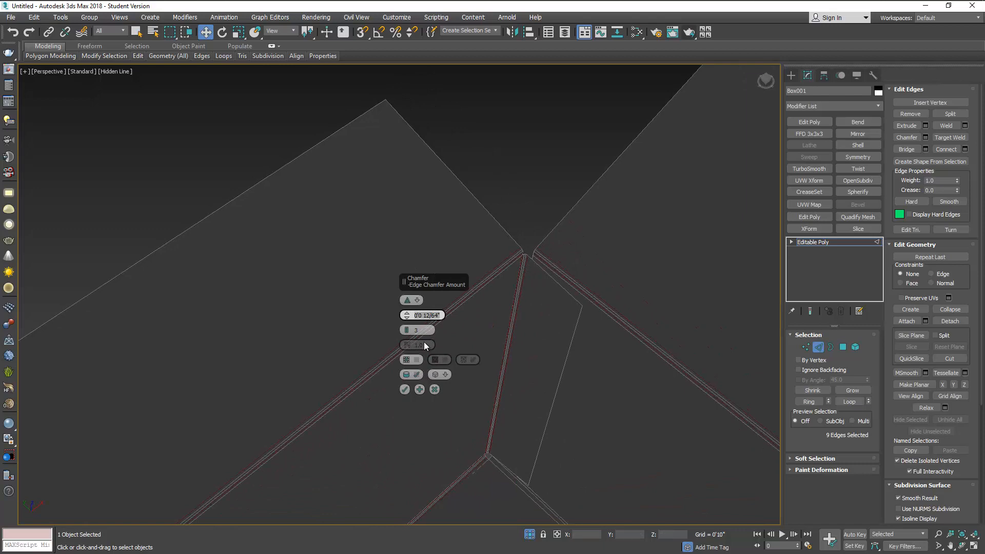
pyautogui.click(403, 388)
# Leave edge editing and render a test view of the whole open box, stopping and closing the render after checking the softened folds.
pyautogui.scroll(-2, 464, 343)
pyautogui.keyDown('alt'); pyautogui.moveTo(468, 378); pyautogui.dragTo(657, 312, button='middle'); pyautogui.keyUp('alt')
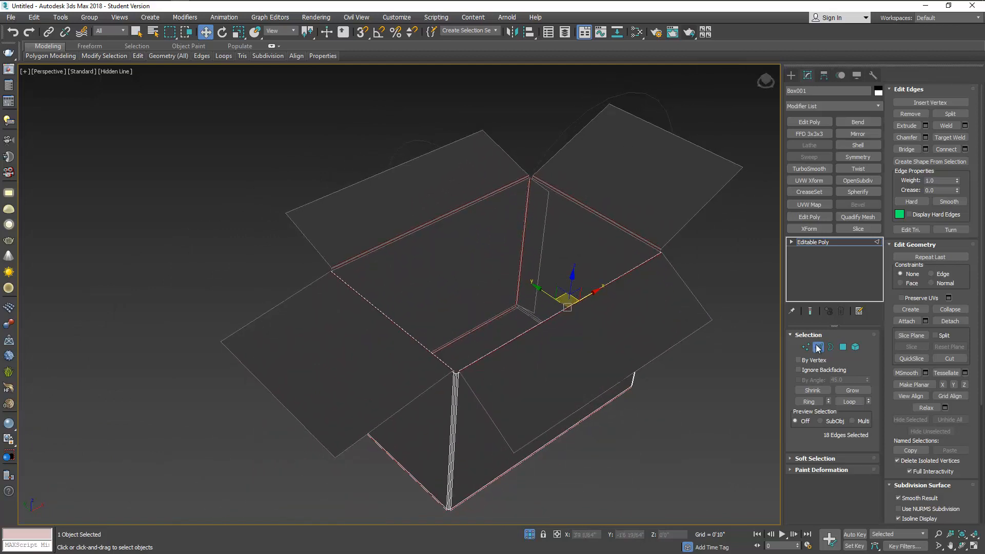
pyautogui.click(818, 346)
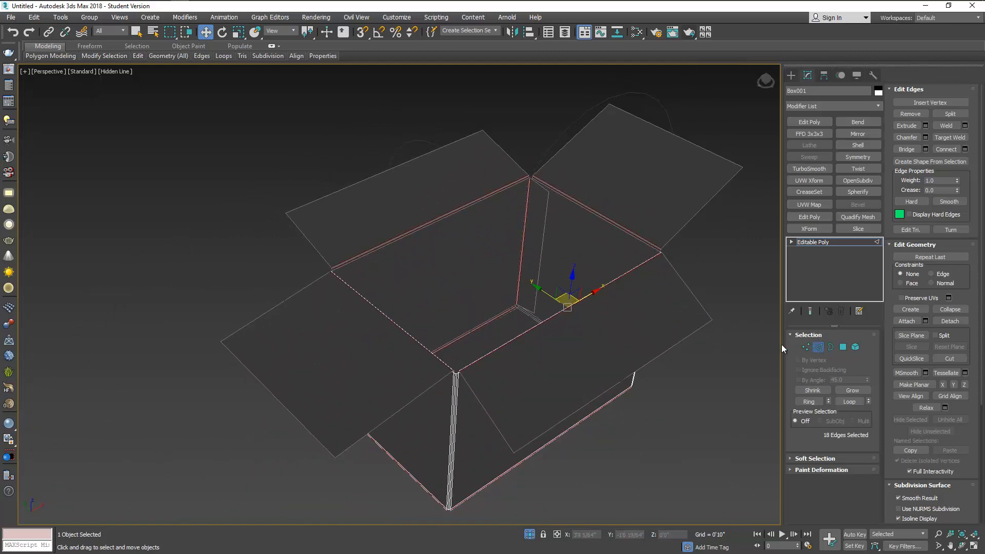
pyautogui.click(695, 34)
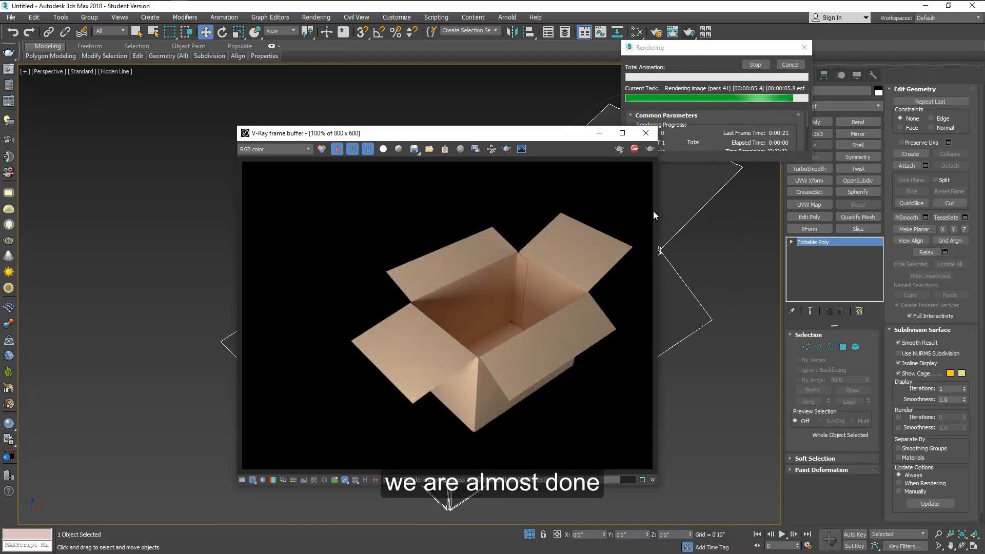
pyautogui.click(635, 150)
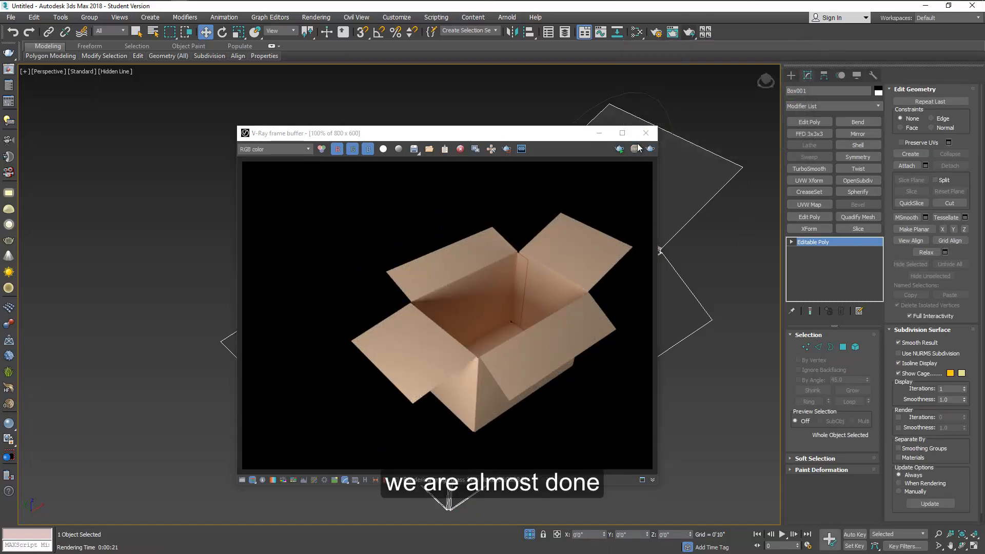
pyautogui.click(646, 134)
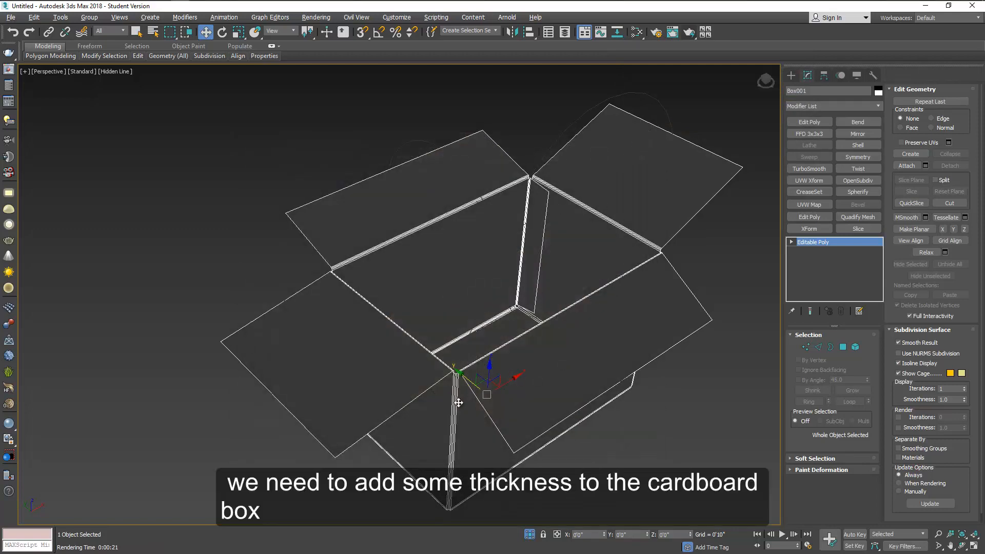
# Turn the display of the modifier shortcut buttons off and back on.
pyautogui.scroll(5, 459, 401)
pyautogui.scroll(3, 454, 348)
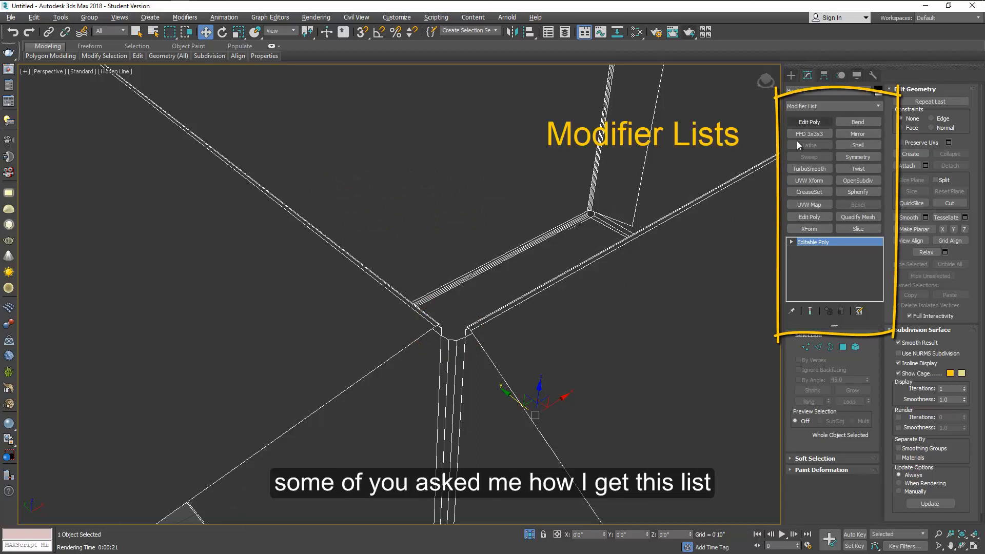
pyautogui.click(859, 312)
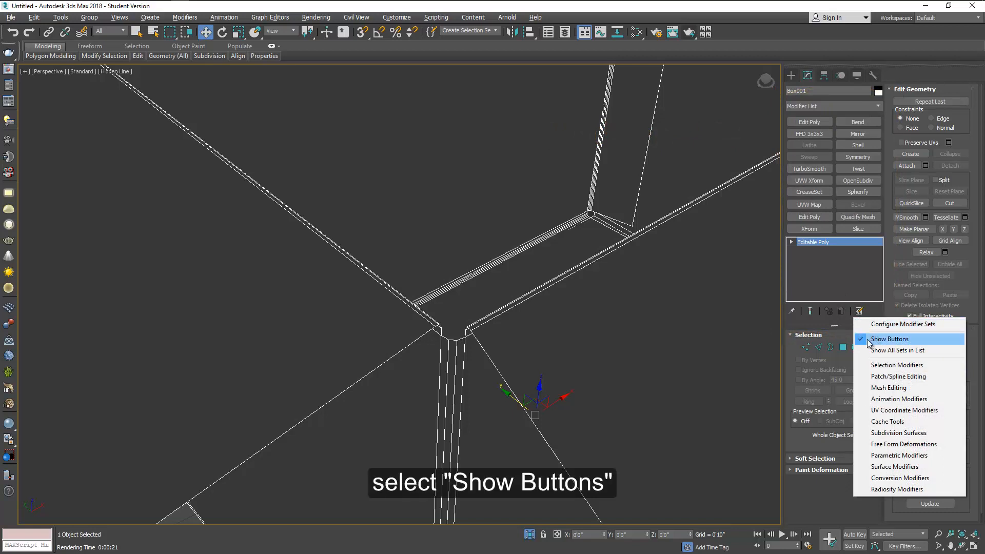
pyautogui.click(861, 344)
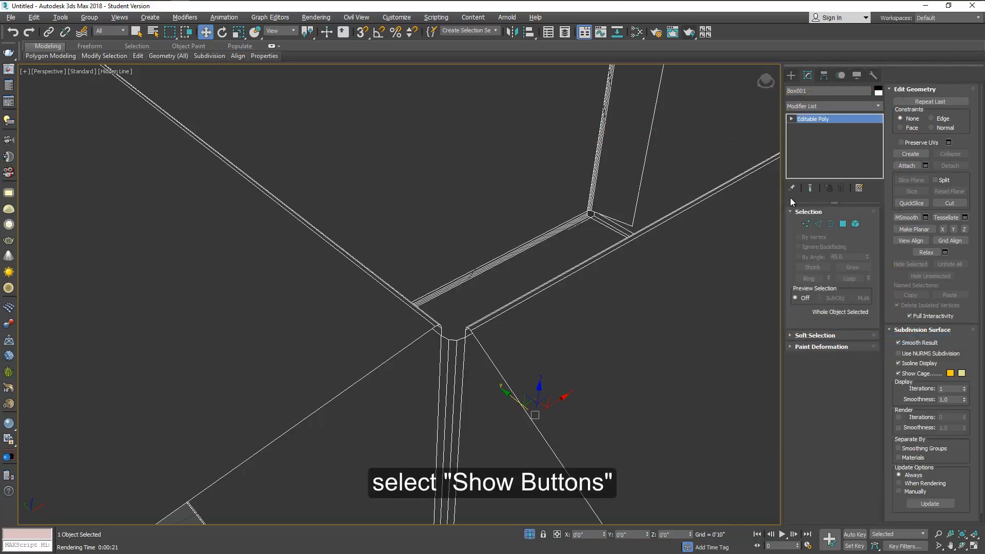
pyautogui.click(858, 189)
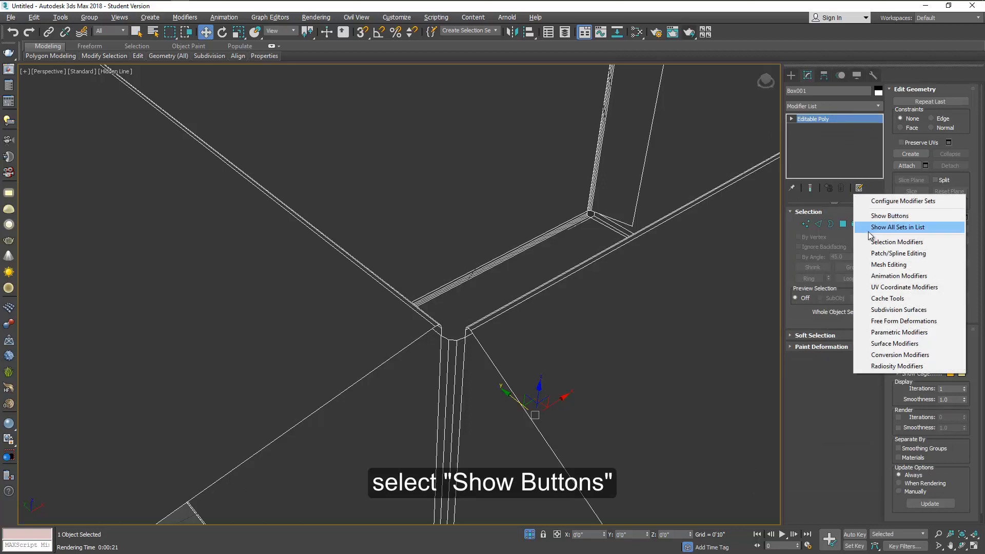
pyautogui.click(881, 219)
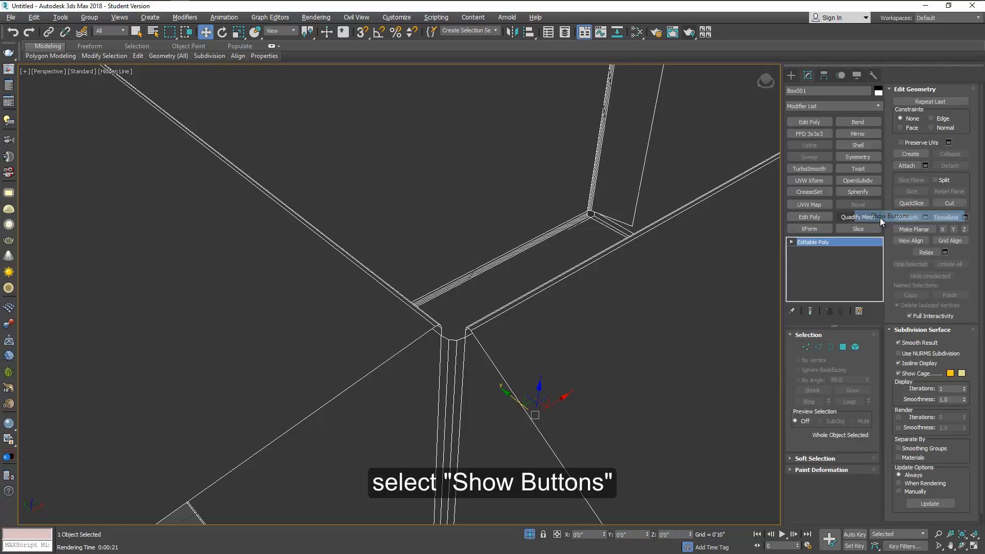
# View the modifier set configuration with its available modifiers and button assignments, then close it without changes.
pyautogui.click(859, 312)
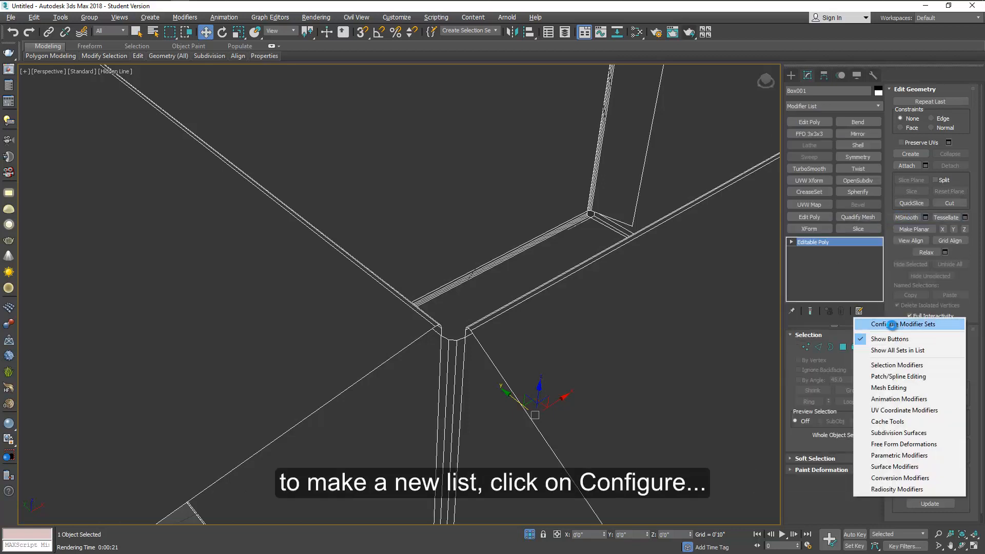
pyautogui.click(892, 324)
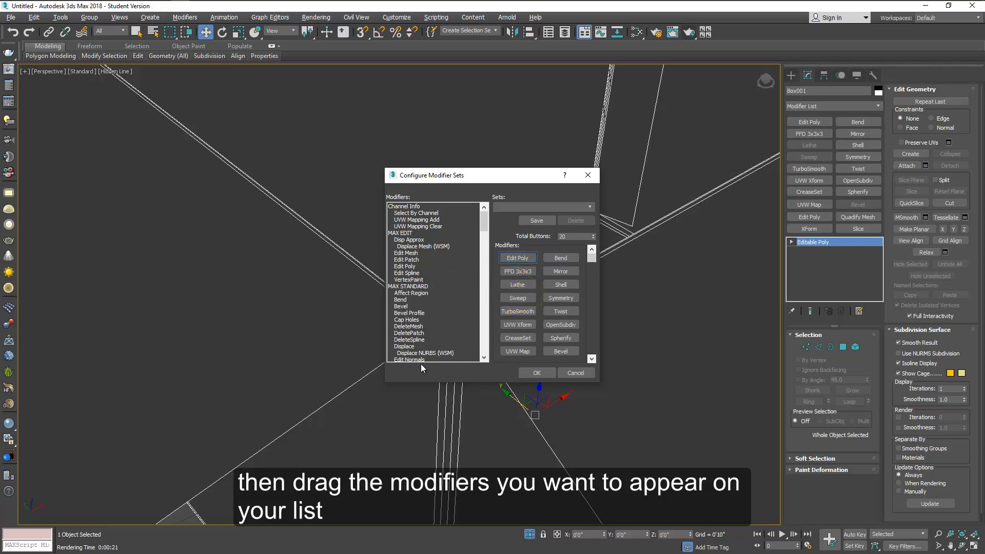
pyautogui.click(594, 175)
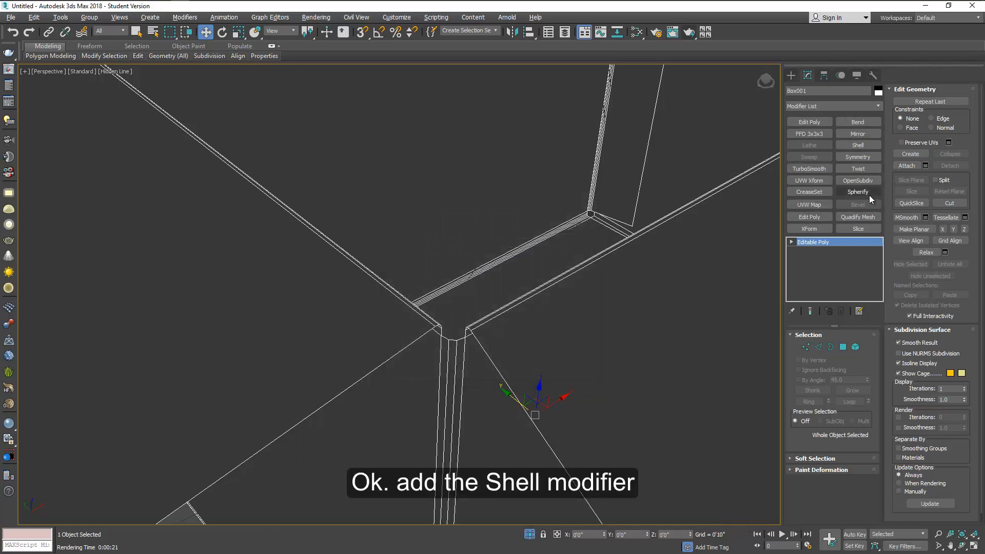
# Add a Shell modifier to the box to give the cardboard thickness, with 0'0 5/64" inner and outer amounts.
pyautogui.click(862, 145)
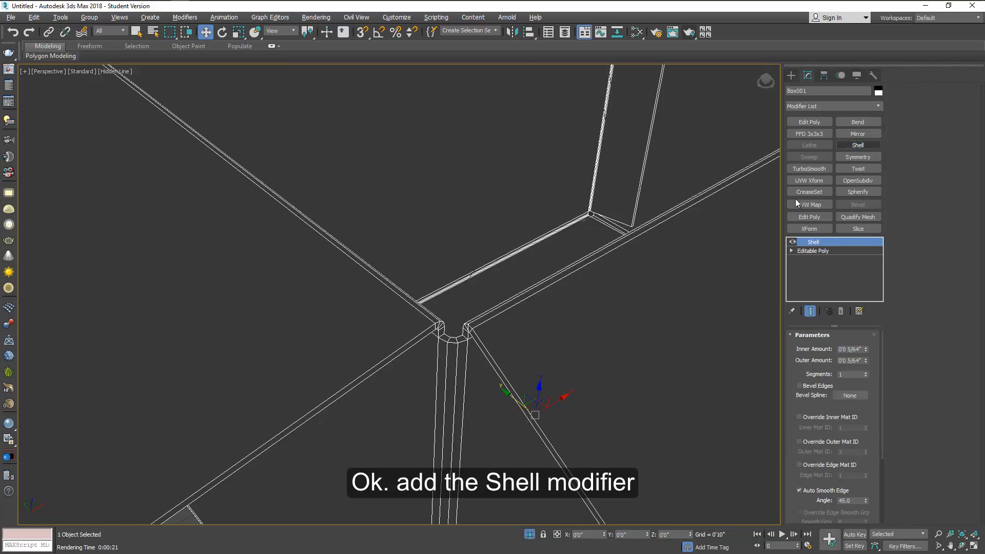
# Reduce the Shell's Outer Amount to 0'0 3/64" so the lines at the box's corner folds do not cross.
pyautogui.scroll(3, 470, 352)
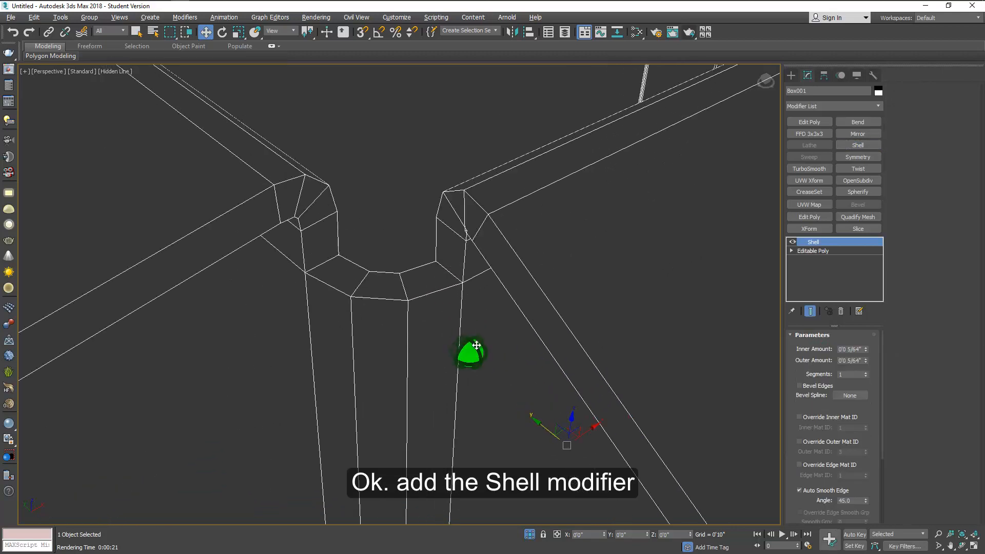
pyautogui.scroll(-1, 471, 352)
pyautogui.scroll(2, 480, 299)
pyautogui.scroll(-3, 481, 298)
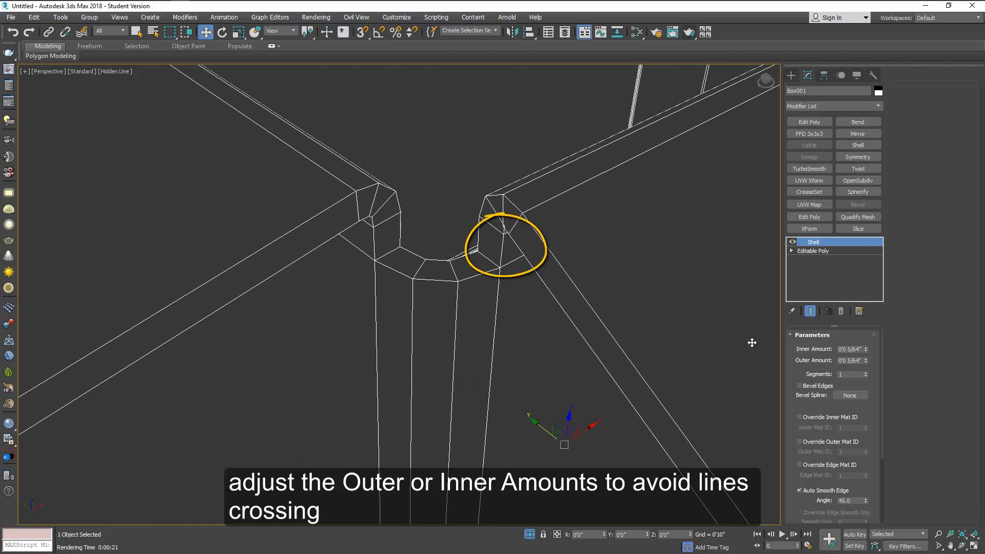
pyautogui.click(866, 352)
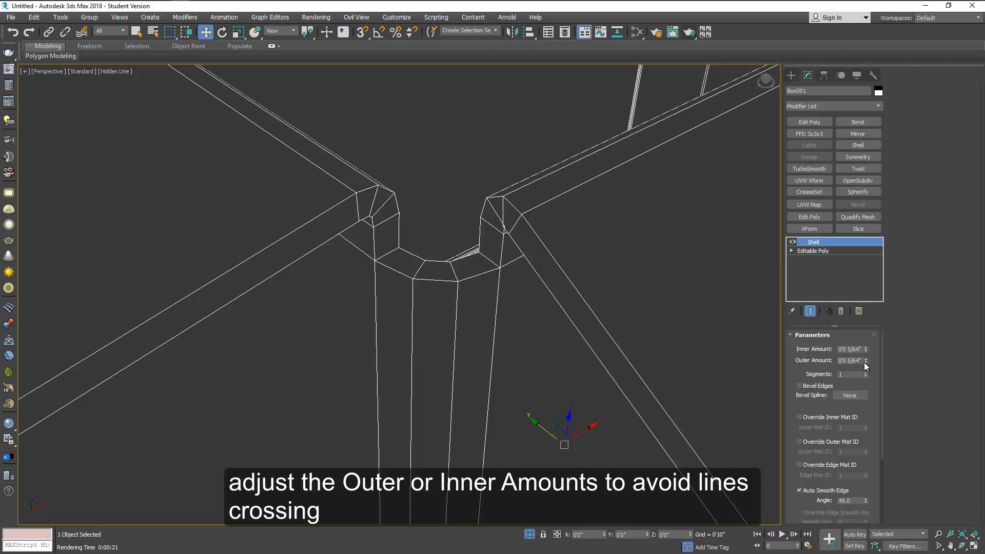
pyautogui.click(866, 362)
pyautogui.click(865, 363)
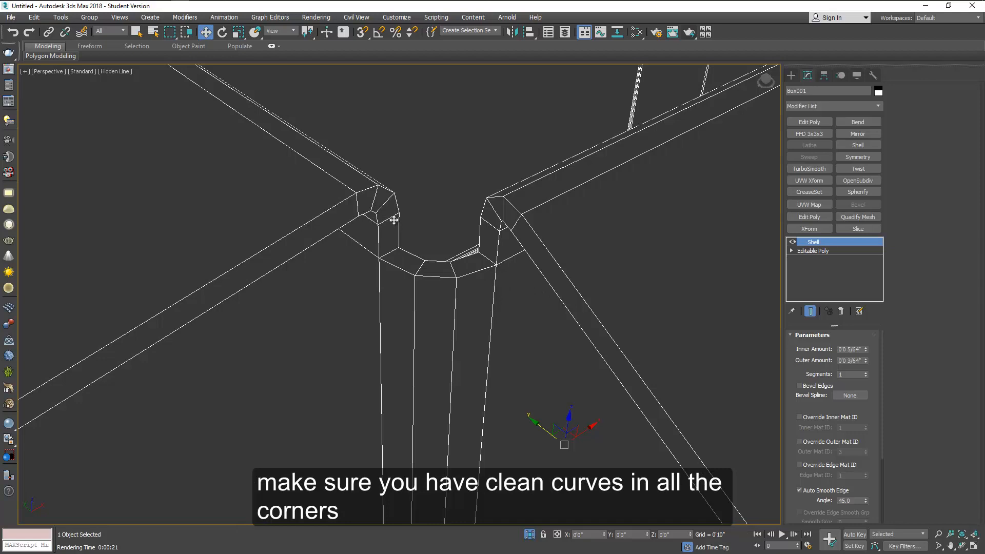
# Examine the box's other corners and flap folds for clean curves in the shelled mesh.
pyautogui.moveTo(389, 215); pyautogui.dragTo(429, 249, button='middle')
pyautogui.scroll(-7, 441, 246)
pyautogui.moveTo(484, 209); pyautogui.dragTo(457, 365, button='middle')
pyautogui.scroll(8, 503, 253)
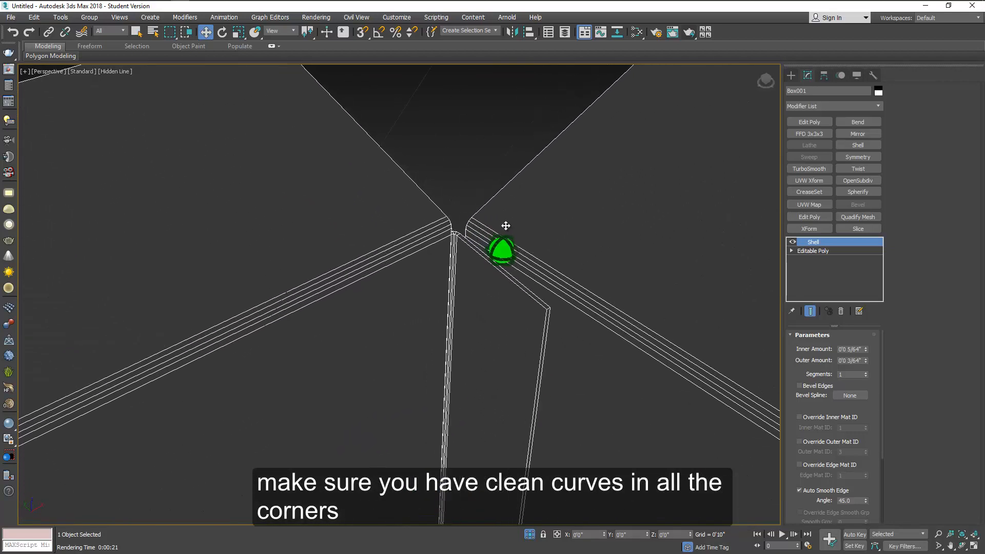
pyautogui.keyDown('alt'); pyautogui.moveTo(493, 240); pyautogui.dragTo(488, 250, button='middle'); pyautogui.keyUp('alt')
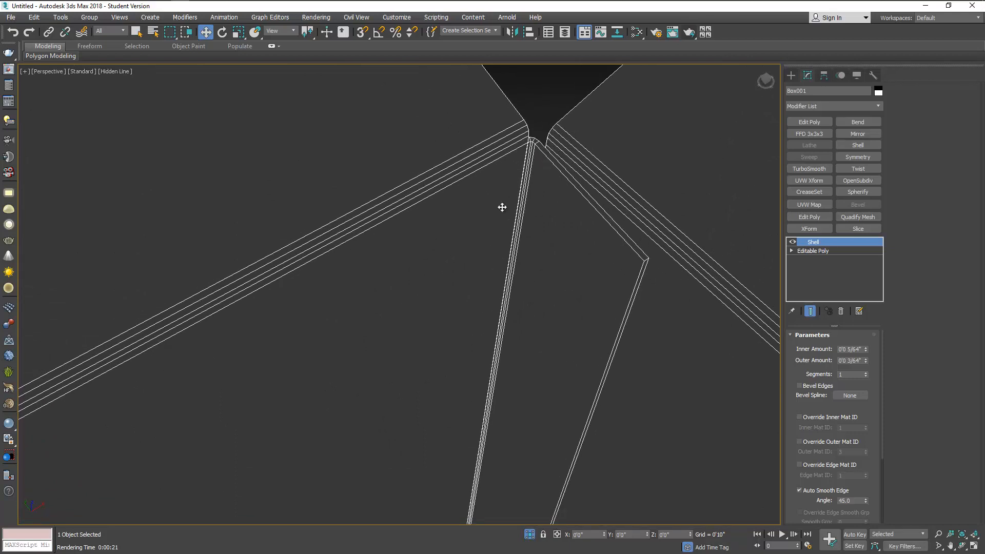
pyautogui.scroll(-8, 502, 208)
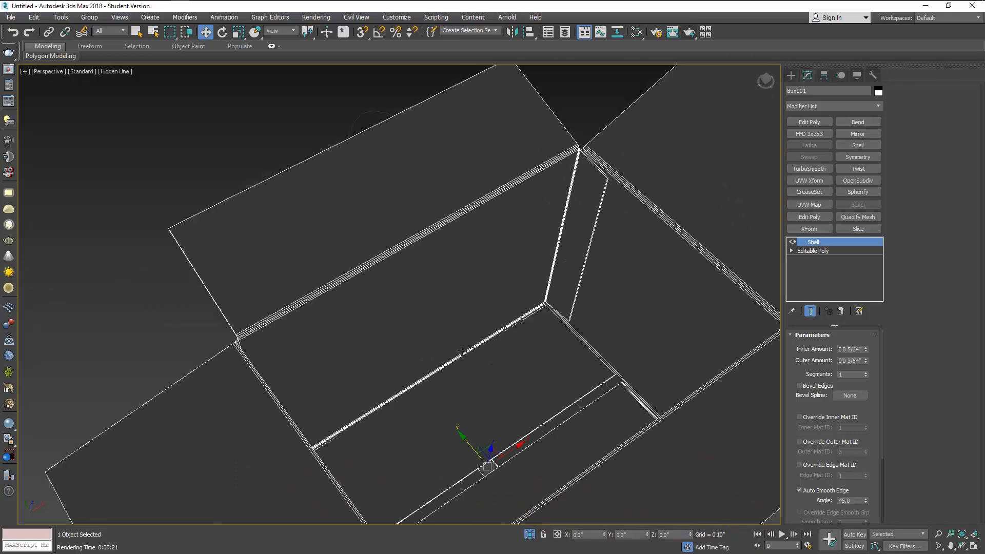
pyautogui.moveTo(352, 406); pyautogui.dragTo(381, 328, button='middle')
pyautogui.scroll(-6, 456, 386)
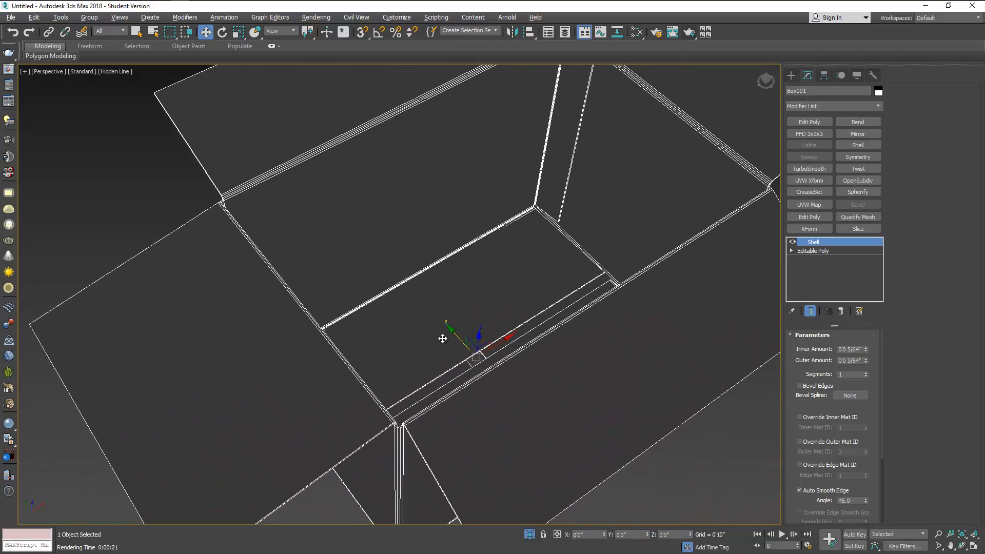
# Return to the four-viewport layout, render a test view of the thickened box and close the render.
pyautogui.hotkey('alt', 'w')
pyautogui.click(688, 34)
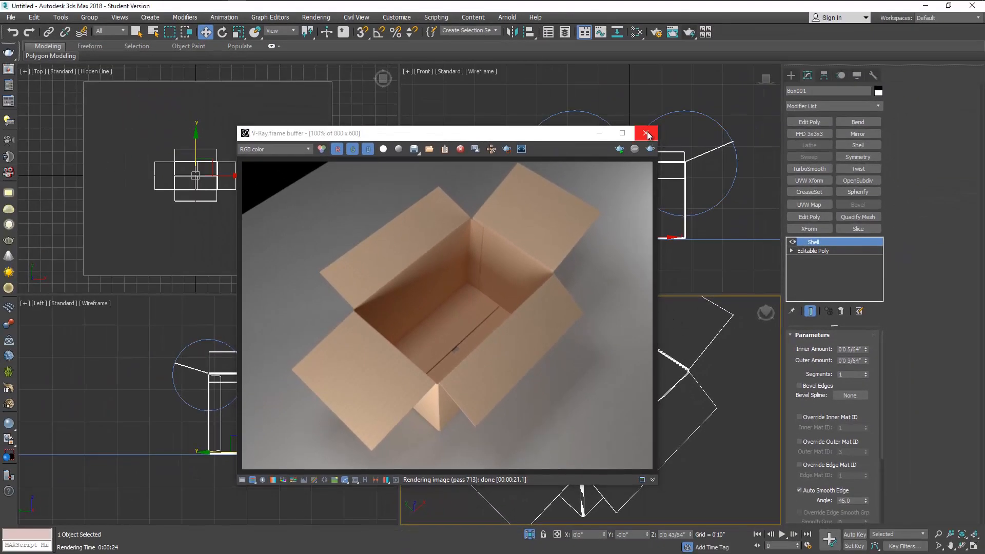
pyautogui.click(645, 133)
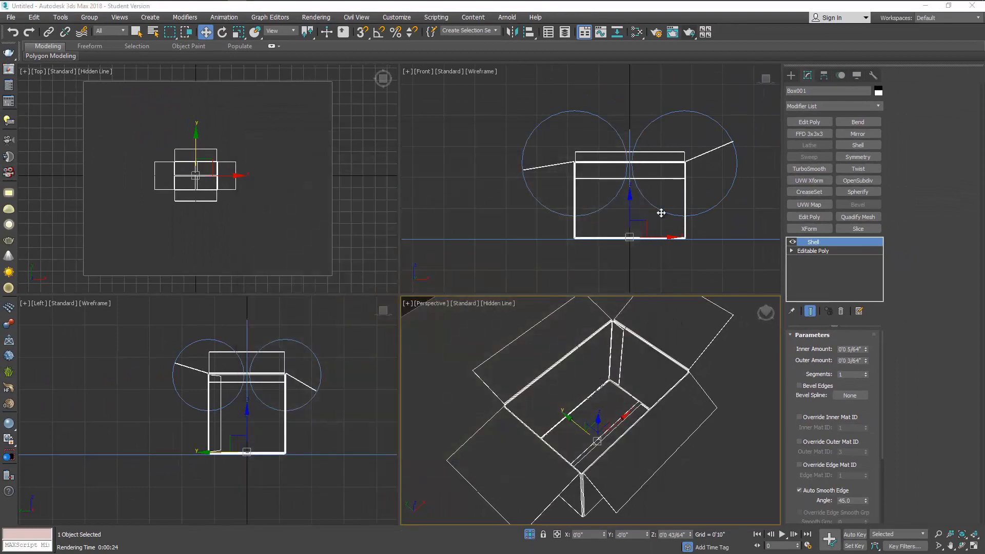
# Add a VRayMtl in the material editor with a near-white diffuse color, collapse its node and place it below the cardboard material.
pyautogui.click(640, 33)
pyautogui.moveTo(400, 288); pyautogui.dragTo(397, 289)
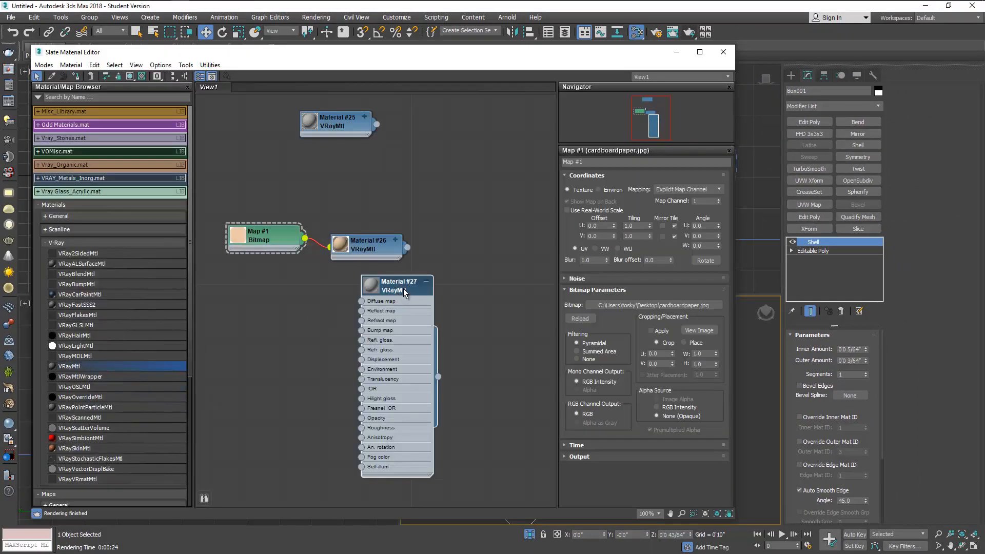
pyautogui.doubleClick(403, 291)
pyautogui.click(618, 188)
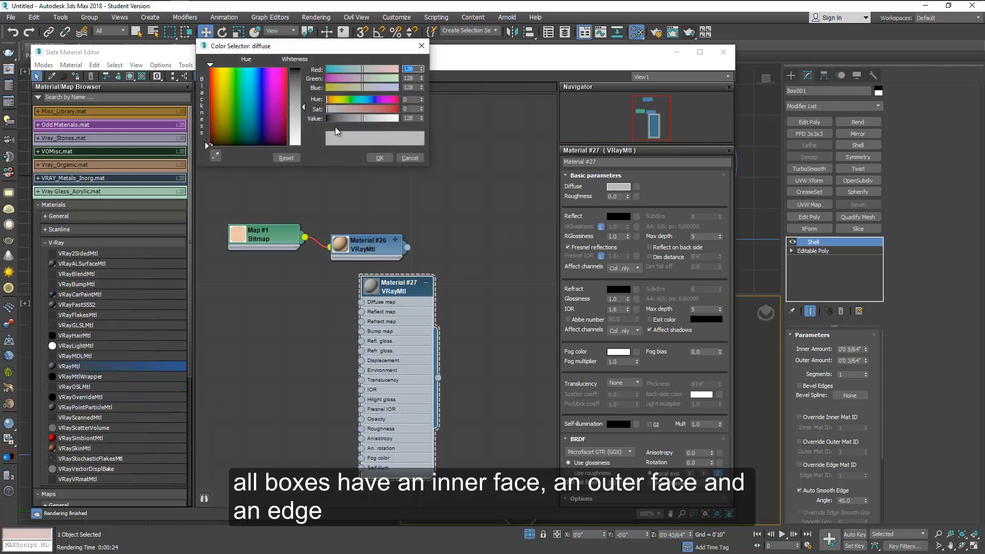
pyautogui.moveTo(301, 134); pyautogui.dragTo(301, 71)
pyautogui.click(380, 158)
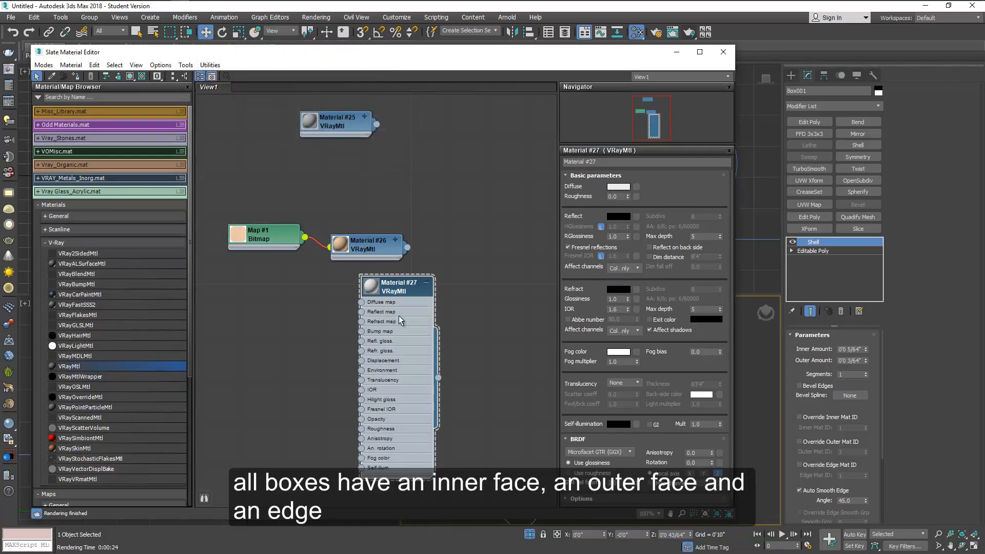
pyautogui.click(426, 283)
pyautogui.moveTo(410, 296); pyautogui.dragTo(379, 306)
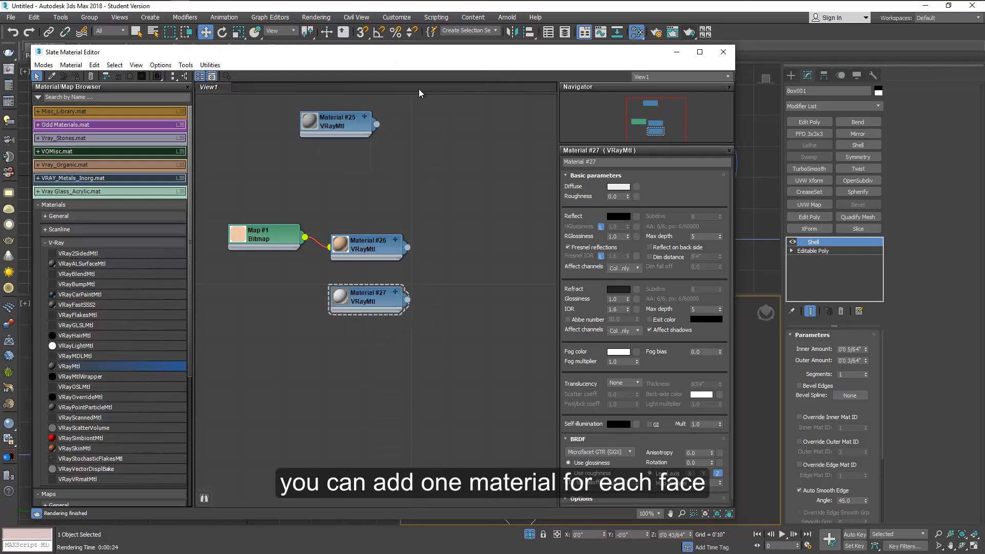
# Add a Multi/Sub-Object material to the node view and set its number of materials to 3.
pyautogui.moveTo(456, 60); pyautogui.dragTo(183, 32)
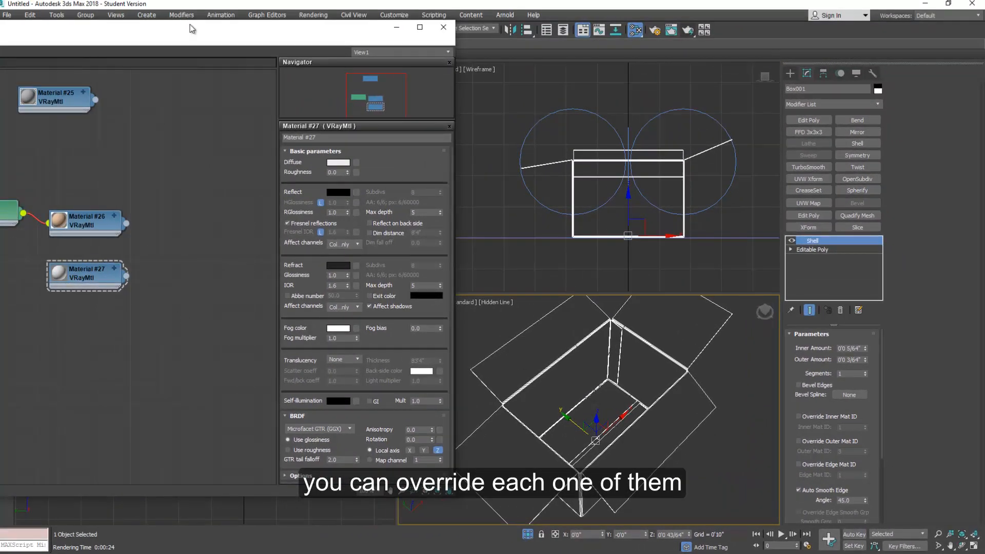
pyautogui.moveTo(192, 26); pyautogui.dragTo(463, 33)
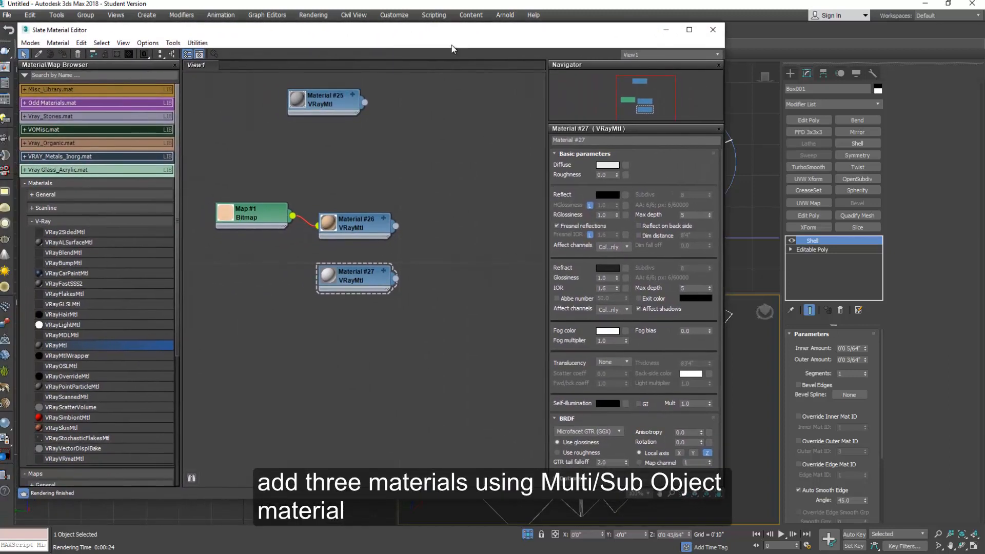
pyautogui.doubleClick(358, 222)
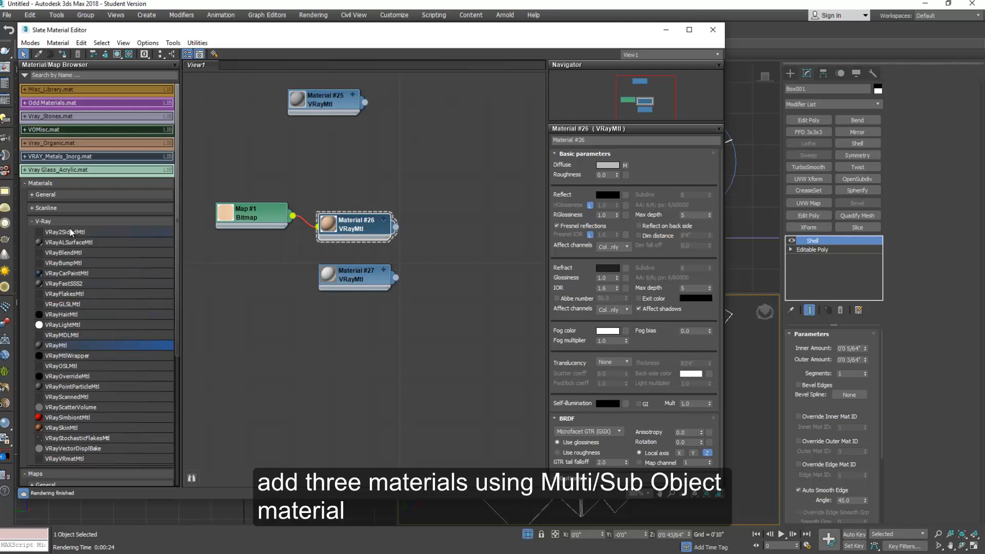
pyautogui.click(63, 194)
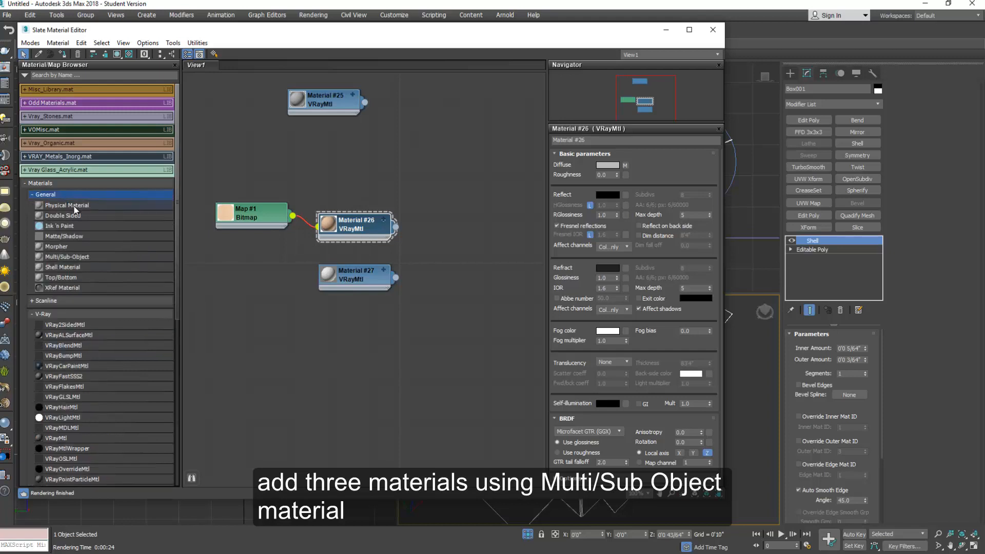
pyautogui.click(94, 257)
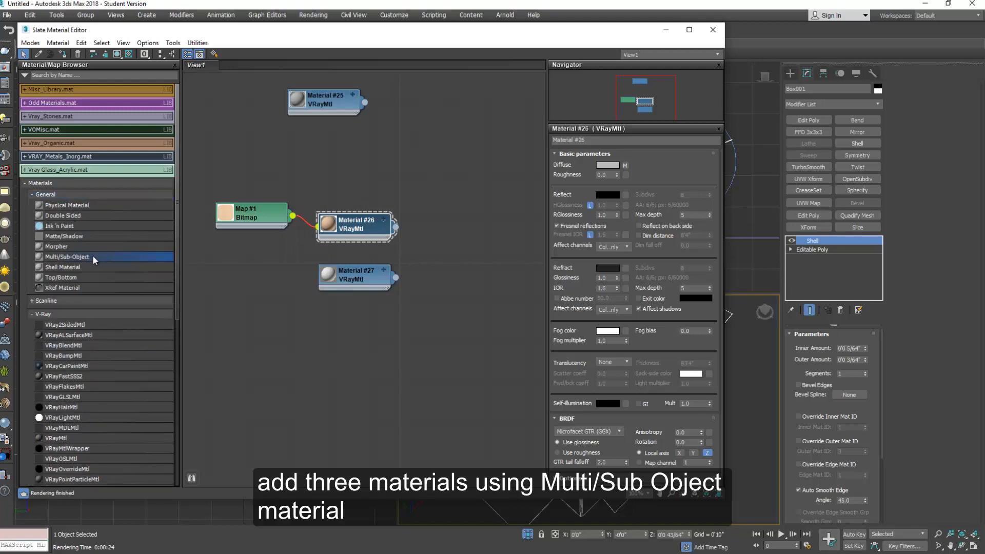
pyautogui.moveTo(482, 216); pyautogui.dragTo(482, 215)
pyautogui.doubleClick(482, 216)
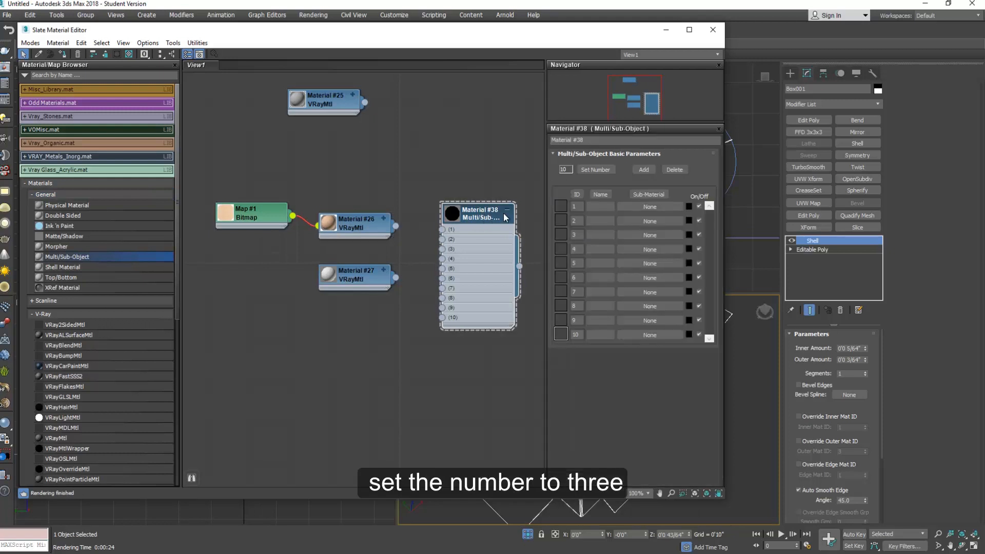
pyautogui.click(595, 170)
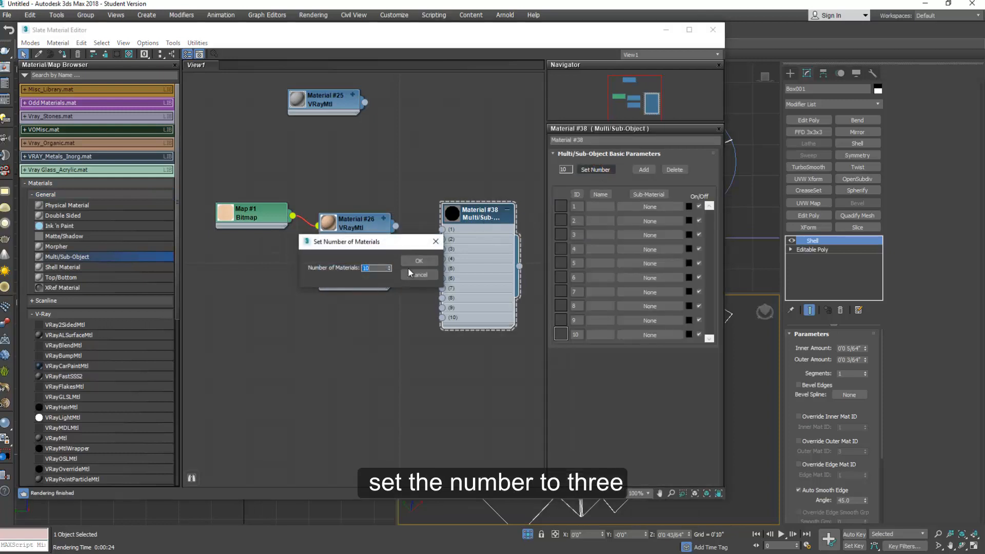
pyautogui.write('3')
pyautogui.press('Return')
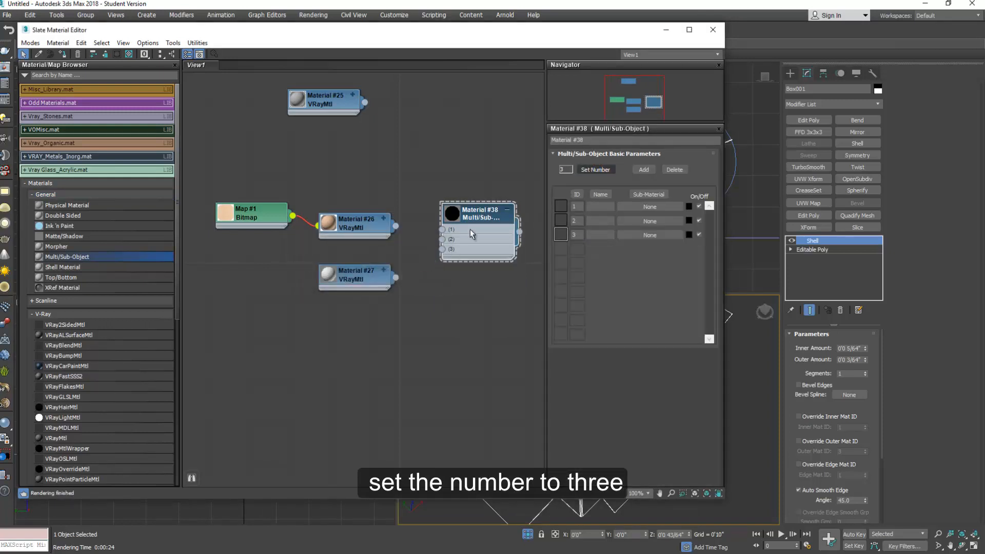
# Connect the cardboard material to slot 1 and the white material to slot 2 of the Multi/Sub-Object material.
pyautogui.moveTo(480, 216); pyautogui.dragTo(479, 196)
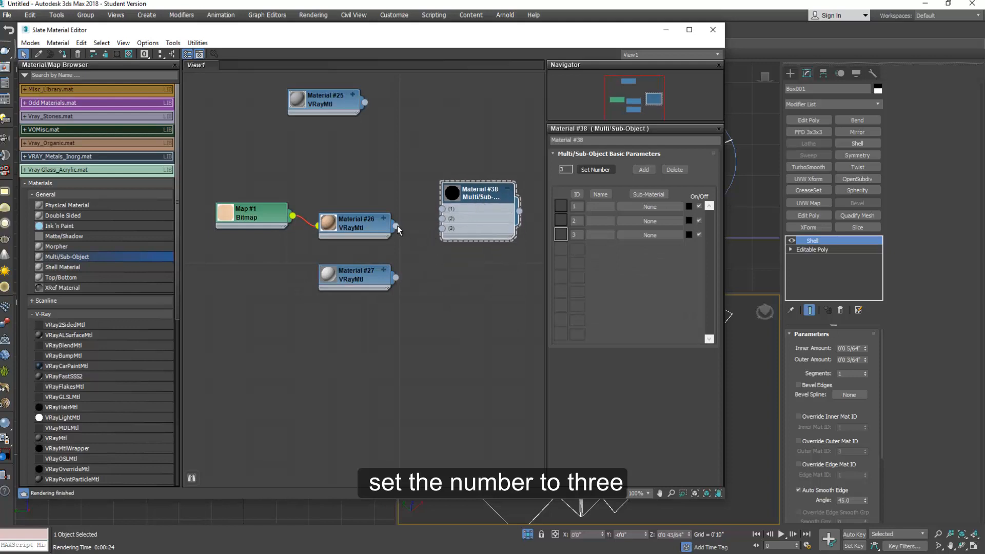
pyautogui.moveTo(396, 225); pyautogui.dragTo(442, 209)
pyautogui.moveTo(395, 277); pyautogui.dragTo(442, 218)
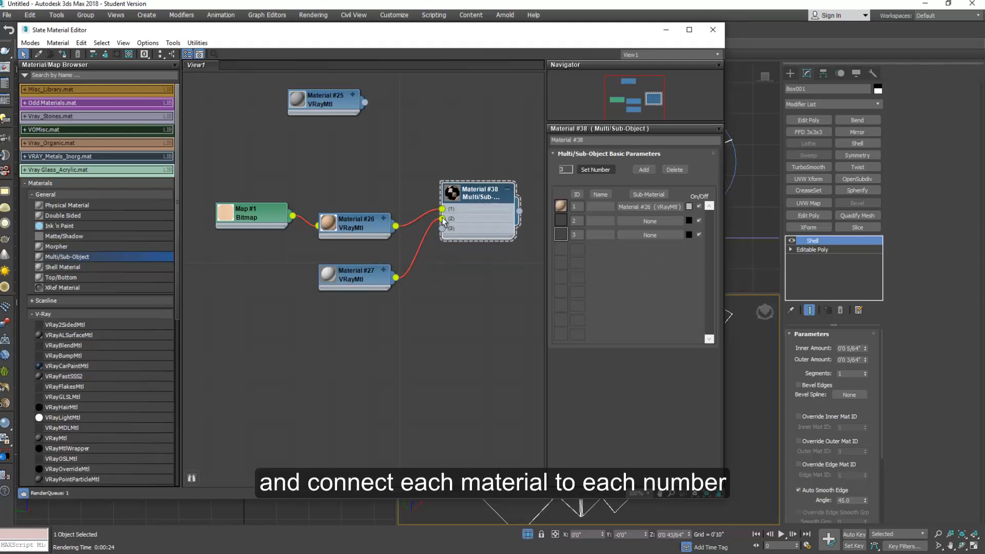
# Add another VRayMtl with a dark reddish-brown diffuse color for the cardboard edge and connect it to slot 3 of the Multi/Sub-Object material.
pyautogui.click(57, 439)
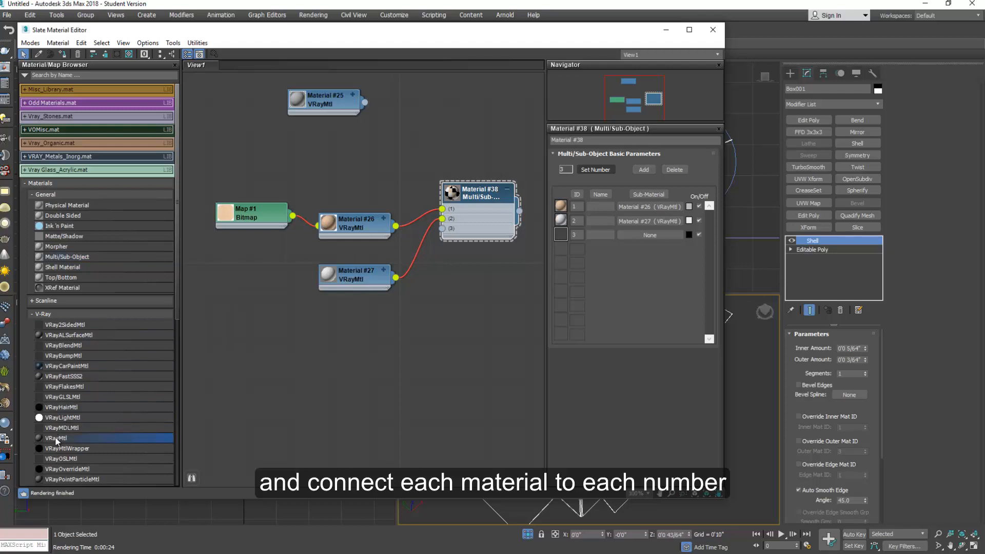
pyautogui.moveTo(276, 336); pyautogui.dragTo(285, 317)
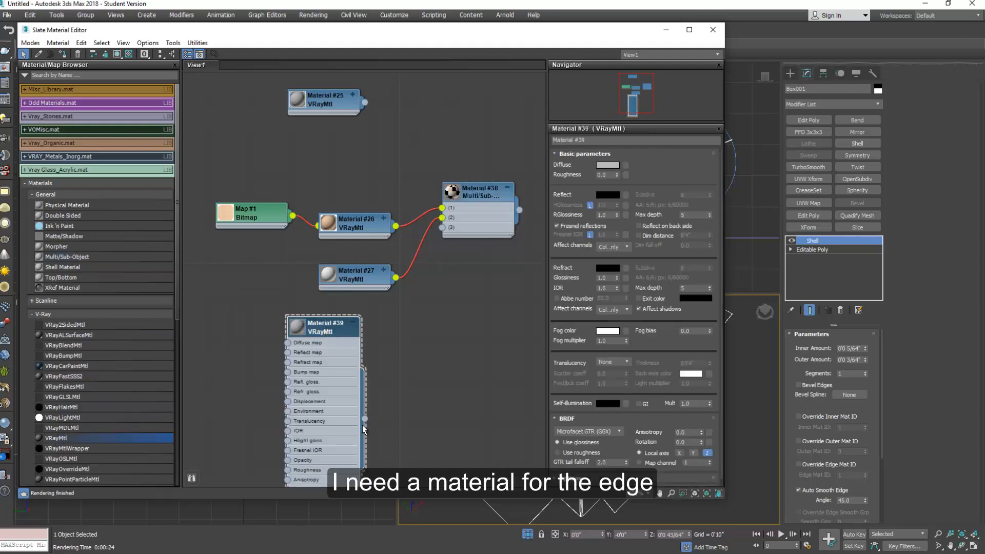
pyautogui.click(607, 164)
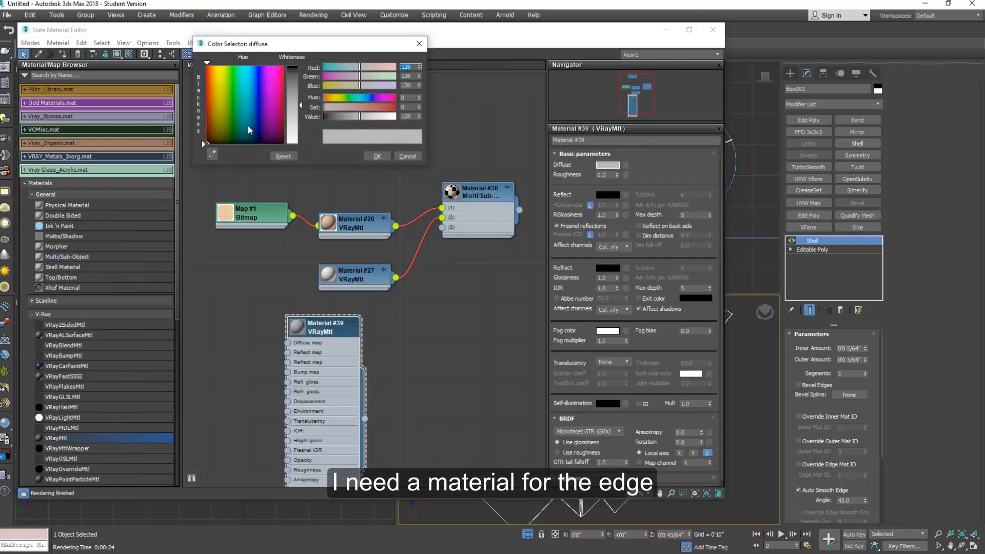
pyautogui.moveTo(367, 106); pyautogui.dragTo(381, 107)
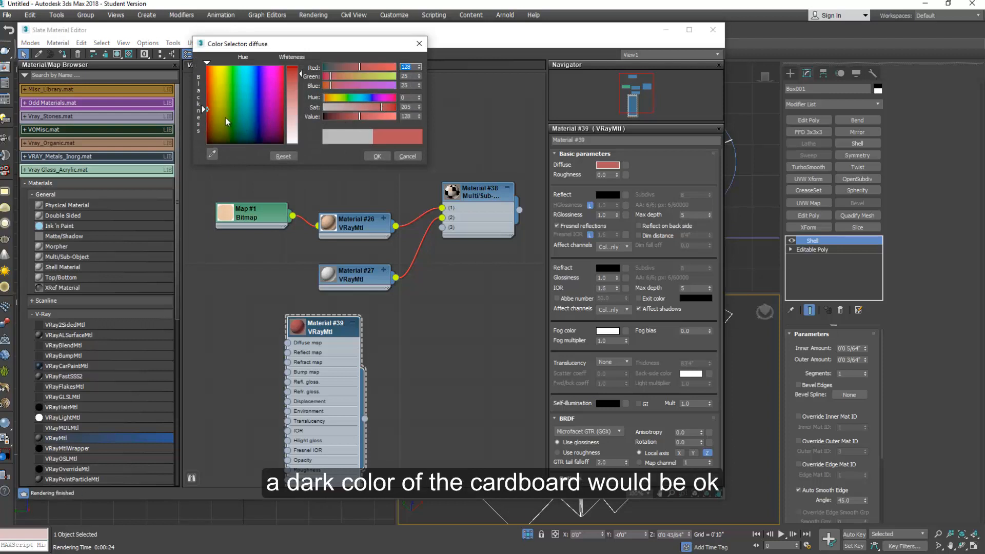
pyautogui.click(333, 118)
pyautogui.moveTo(292, 86); pyautogui.dragTo(292, 70)
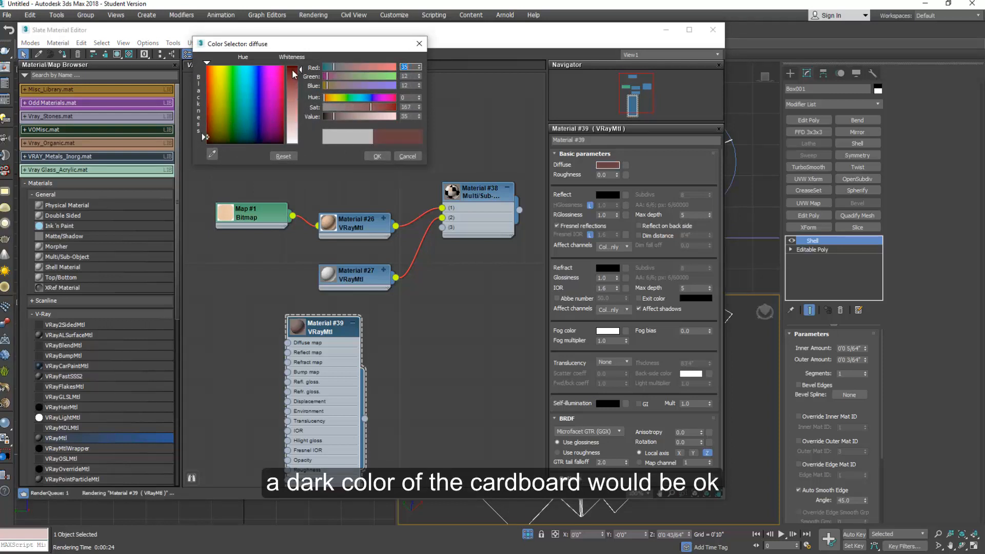
pyautogui.click(377, 155)
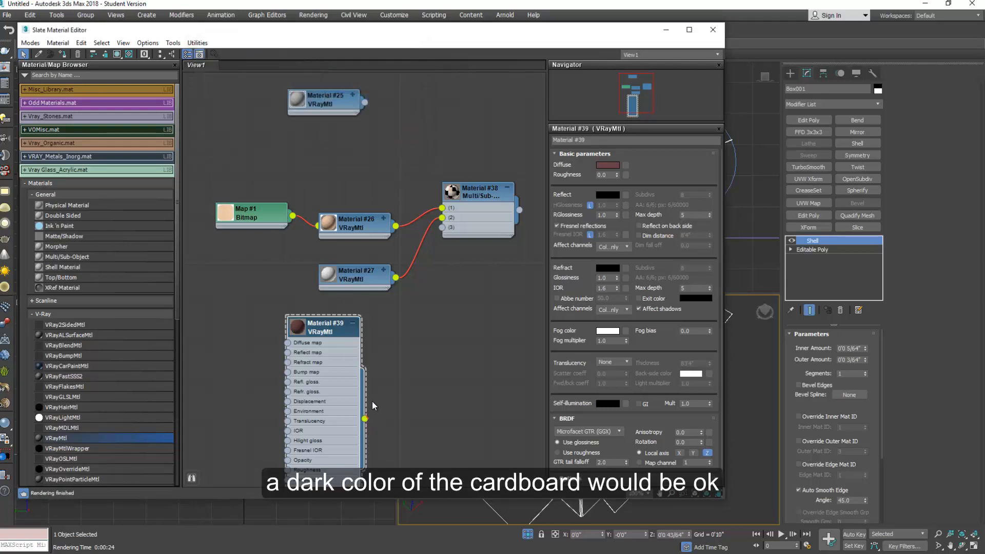
pyautogui.moveTo(364, 418); pyautogui.dragTo(442, 227)
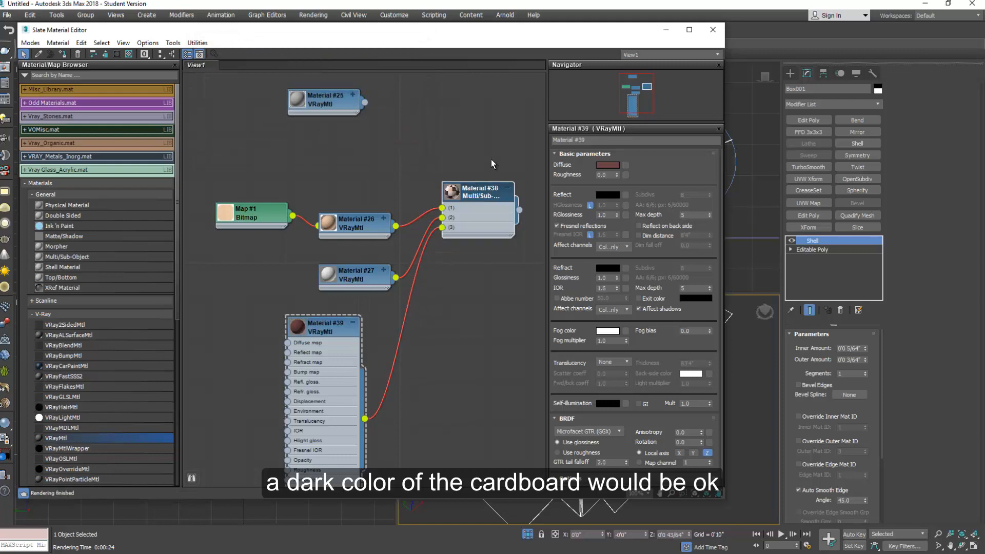
# Move the material editor aside and enable the Shell's material ID overrides with inner ID 1, outer ID 3 and edge ID 2.
pyautogui.moveTo(494, 35); pyautogui.dragTo(320, 68)
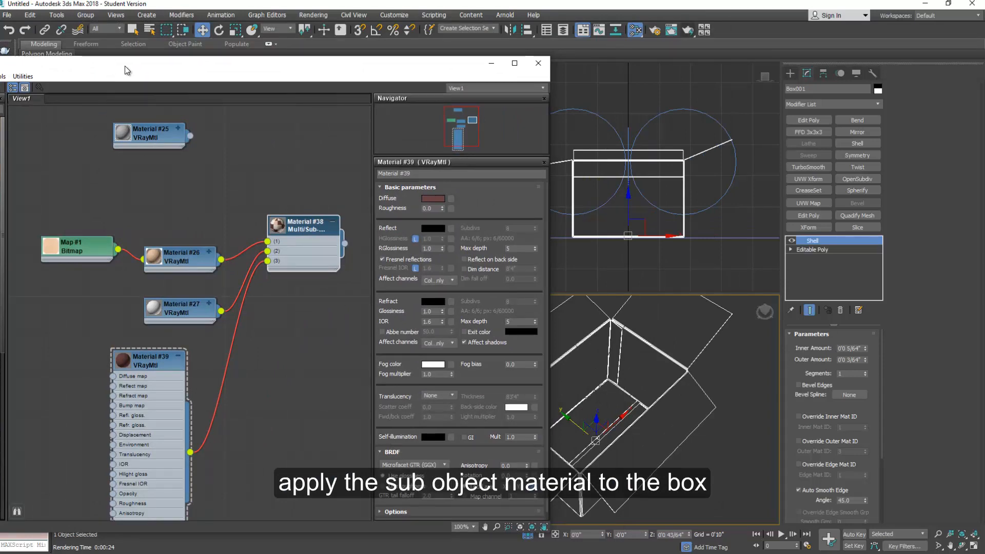
pyautogui.moveTo(125, 66); pyautogui.dragTo(337, 85)
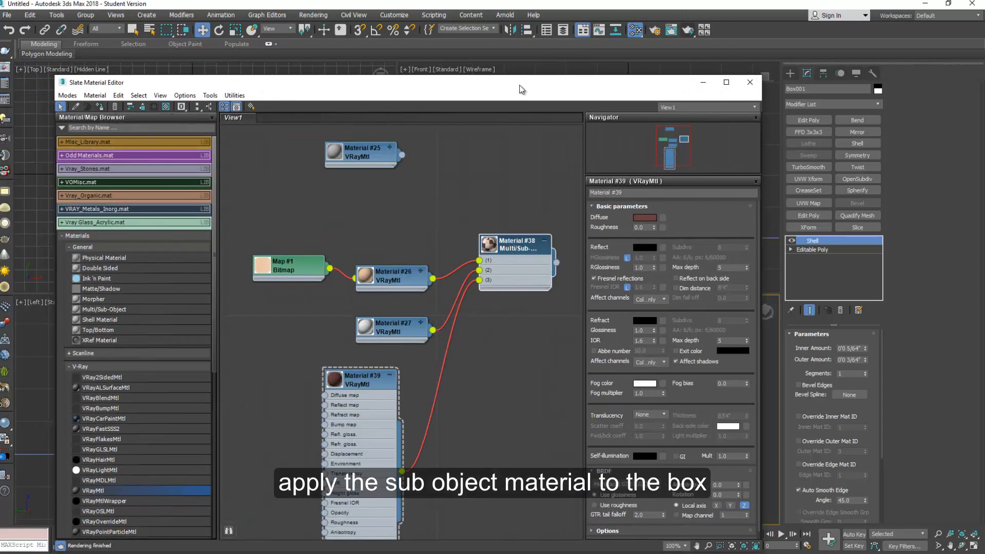
pyautogui.moveTo(521, 90); pyautogui.dragTo(34, 91)
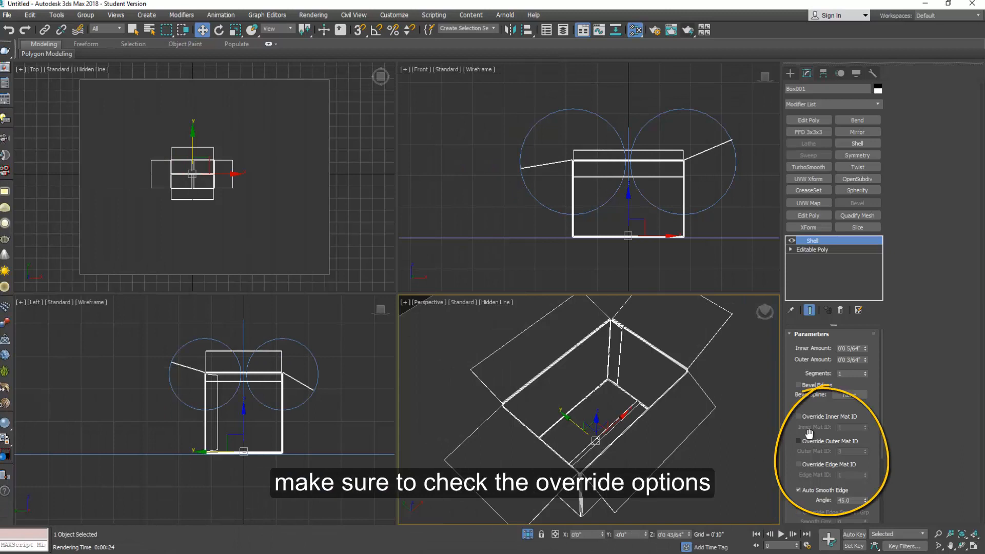
pyautogui.click(798, 417)
pyautogui.click(802, 443)
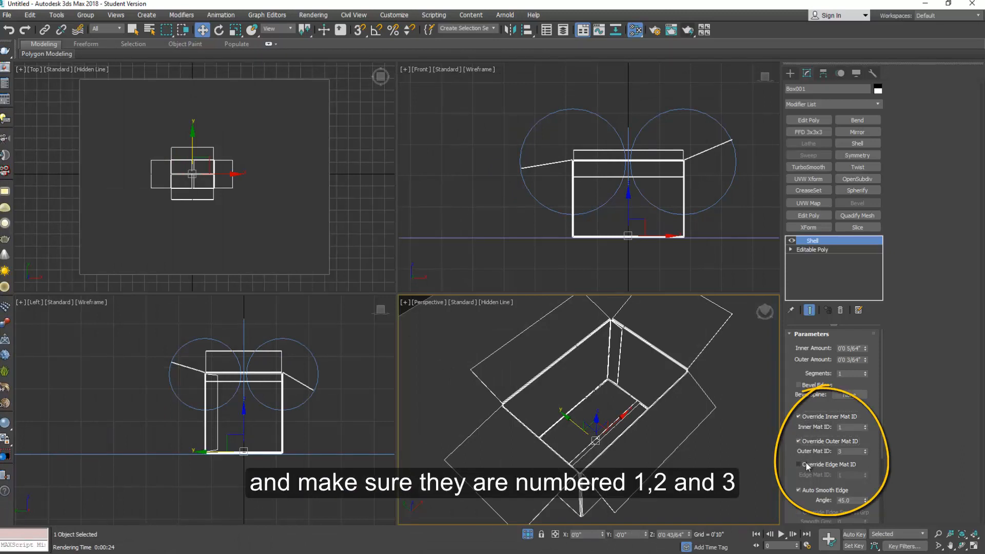
pyautogui.click(799, 463)
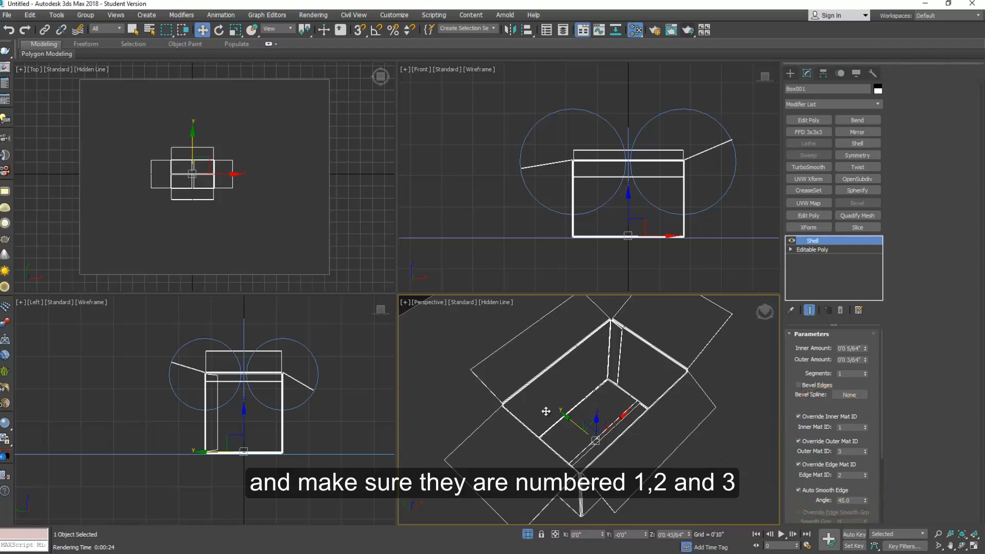
# Render the perspective view of the box and place the V-Ray frame buffer beside the material editor.
pyautogui.keyDown('alt'); pyautogui.moveTo(545, 362); pyautogui.dragTo(551, 366, button='middle'); pyautogui.keyUp('alt')
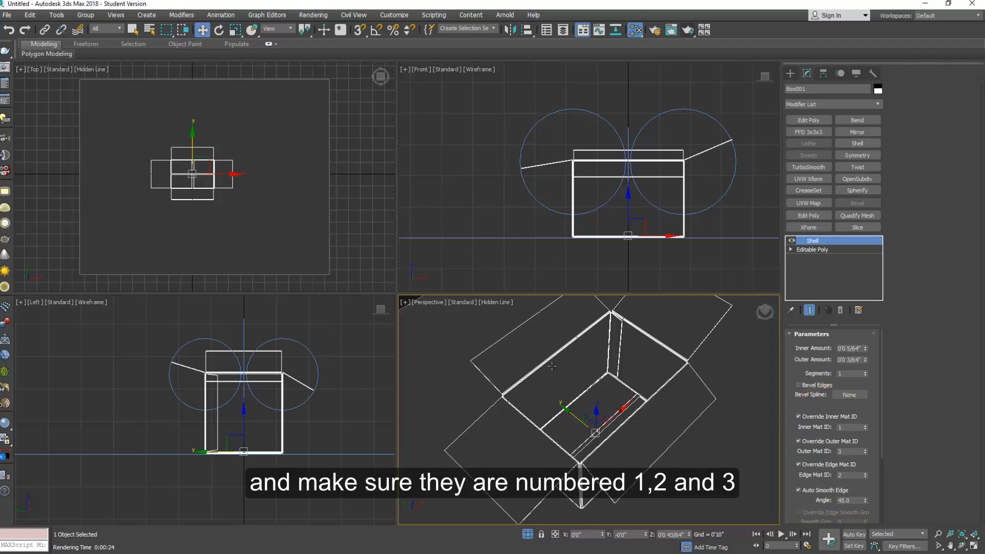
pyautogui.click(687, 30)
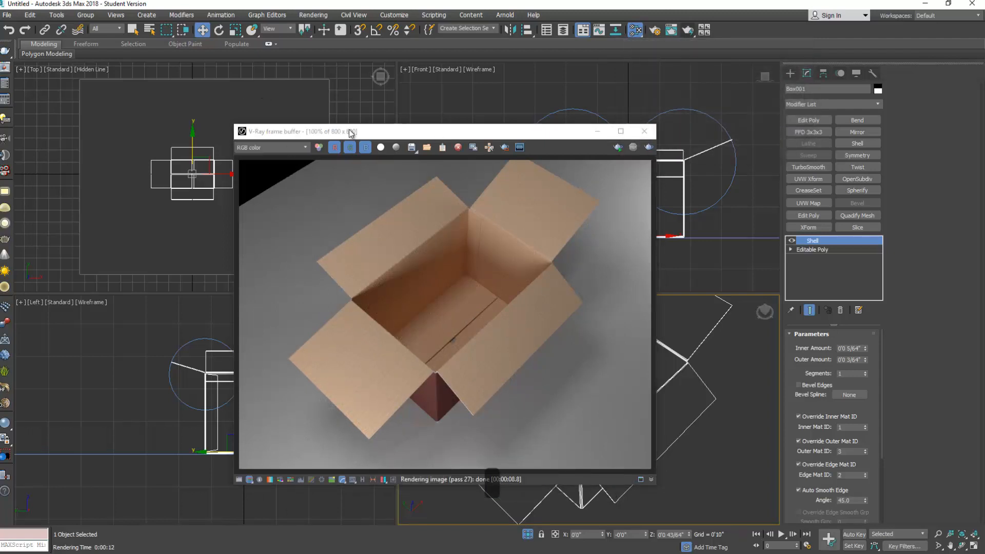
pyautogui.moveTo(418, 134); pyautogui.dragTo(694, 67)
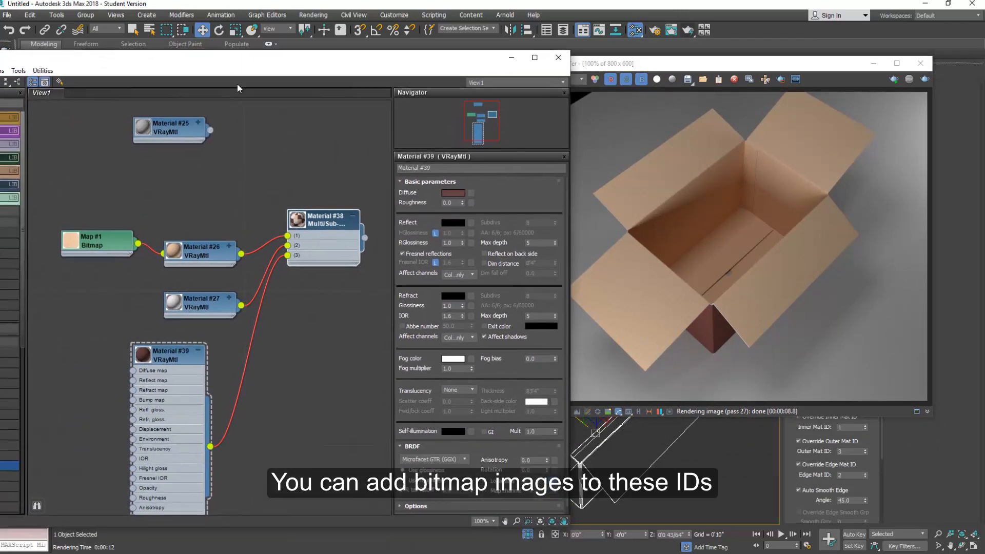
# Swap the Multi/Sub-Object inputs, connecting the white material to slot 3 and the dark reddish-brown edge material to slot 2.
pyautogui.moveTo(241, 305); pyautogui.dragTo(289, 258)
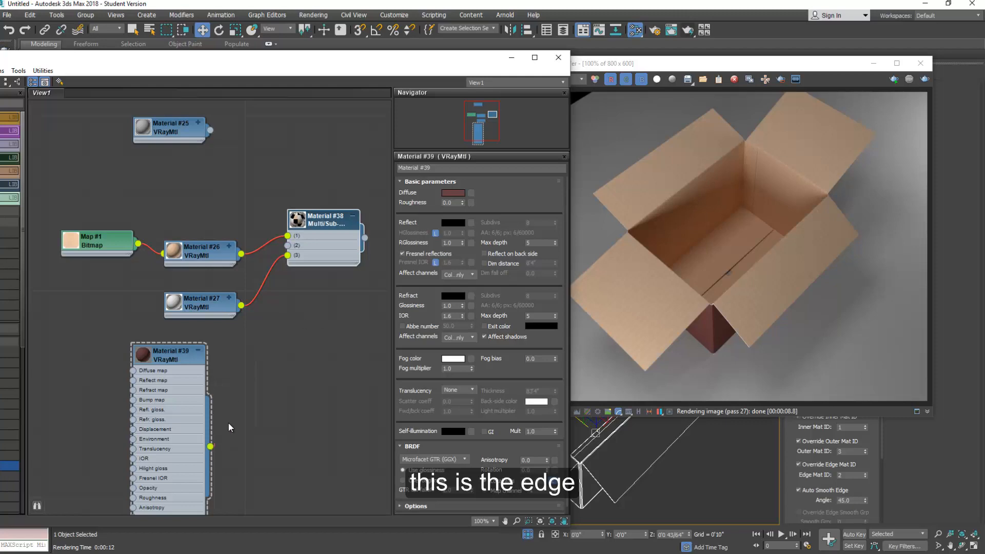
pyautogui.moveTo(210, 446); pyautogui.dragTo(288, 246)
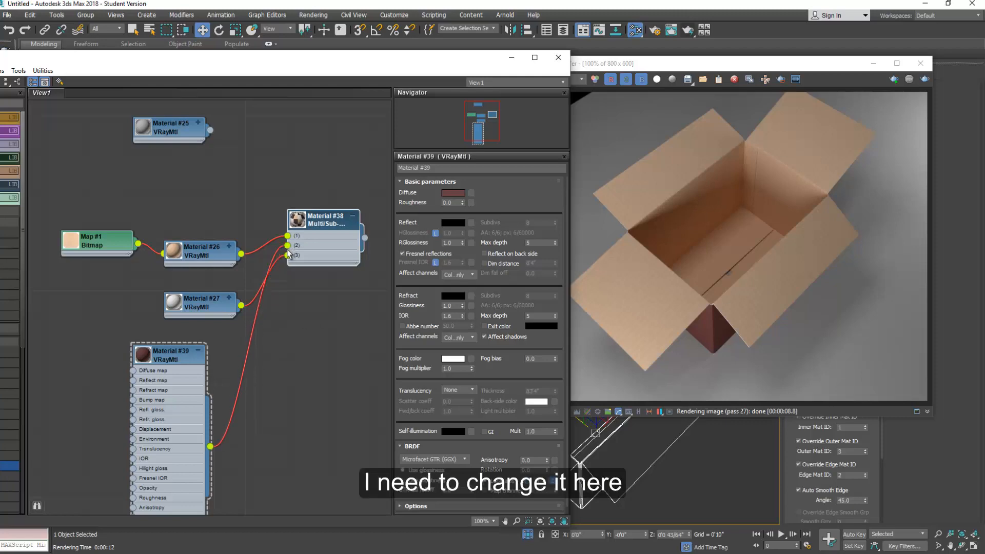
# Re-render the box to check the swapped materials, stop the render and close the frame buffer and material editor.
pyautogui.click(923, 79)
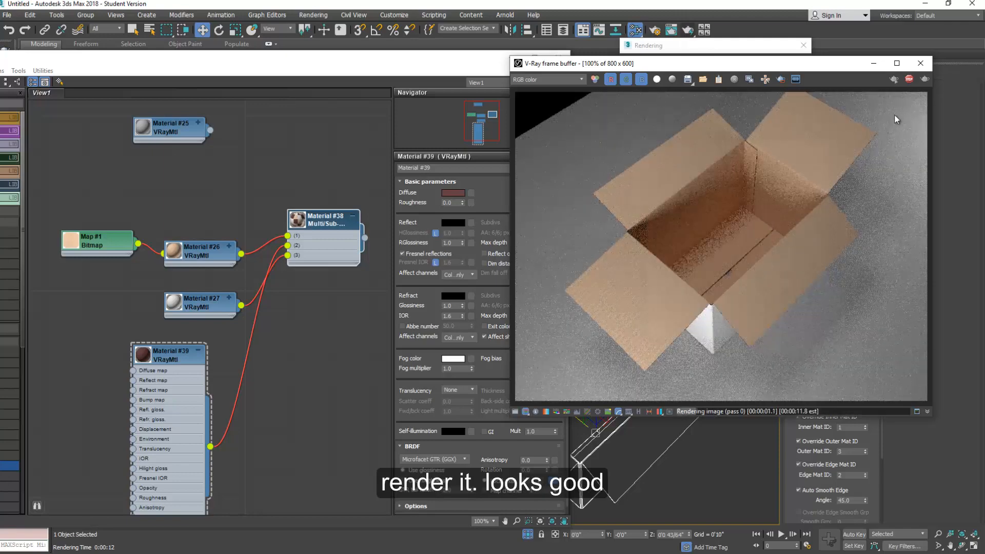
pyautogui.click(912, 79)
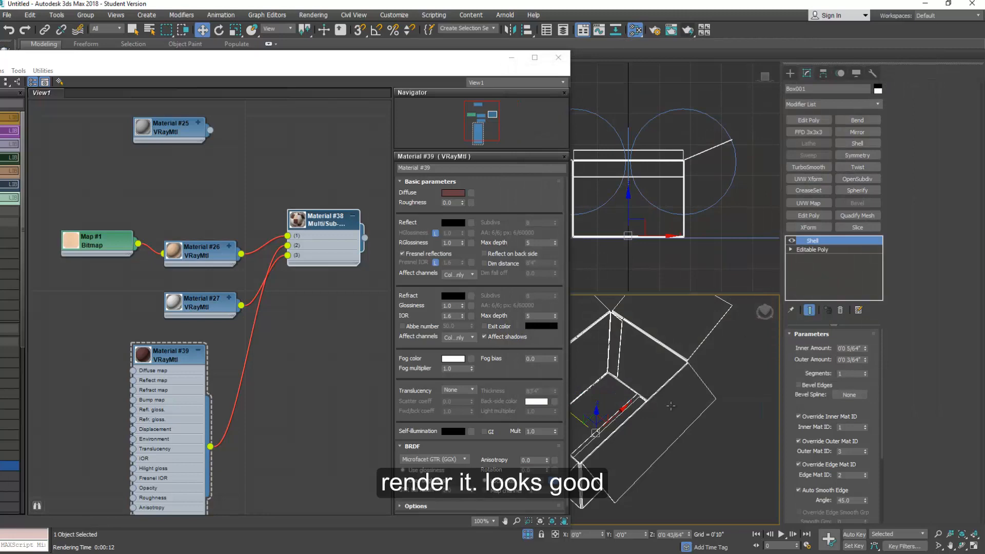
pyautogui.keyDown('alt'); pyautogui.moveTo(670, 405); pyautogui.dragTo(634, 389, button='middle'); pyautogui.keyUp('alt')
pyautogui.click(559, 56)
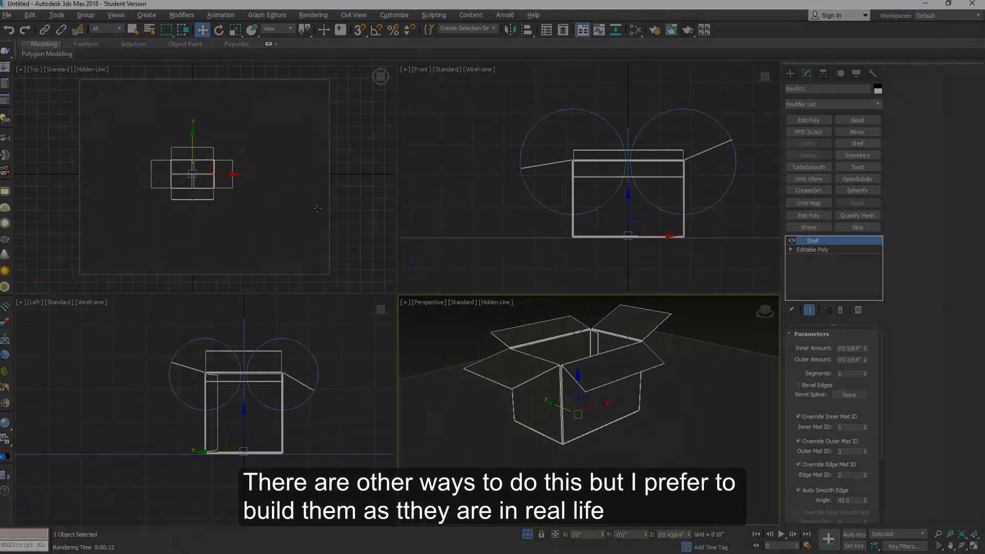